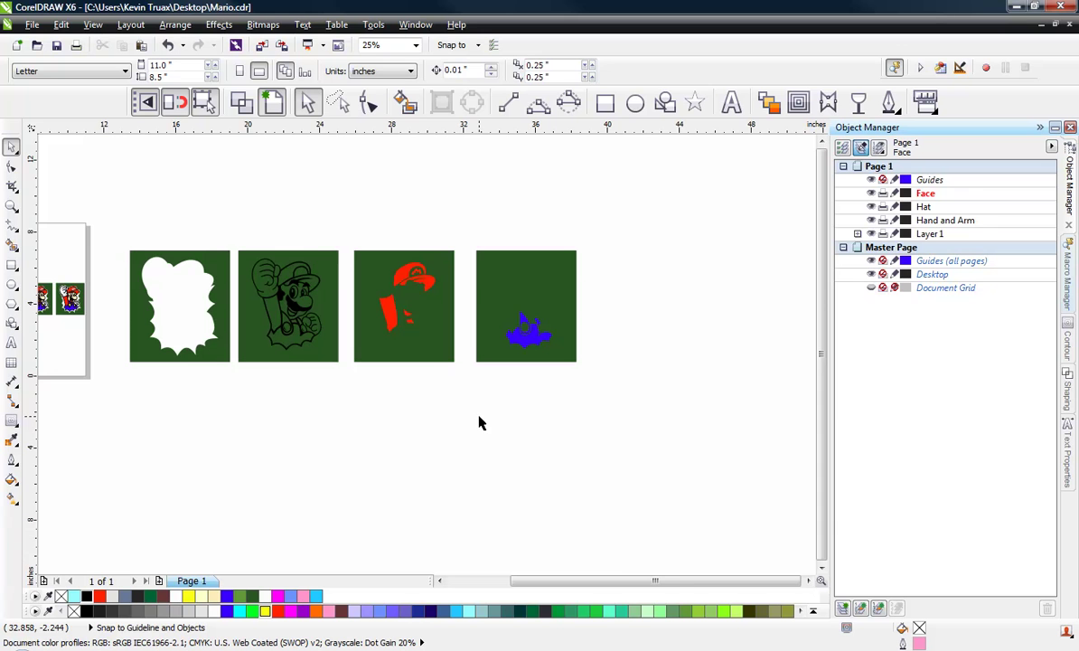
Duplicate the row of four colour-separation panels directly below the originals
scroll(267, 390, "up", 1)
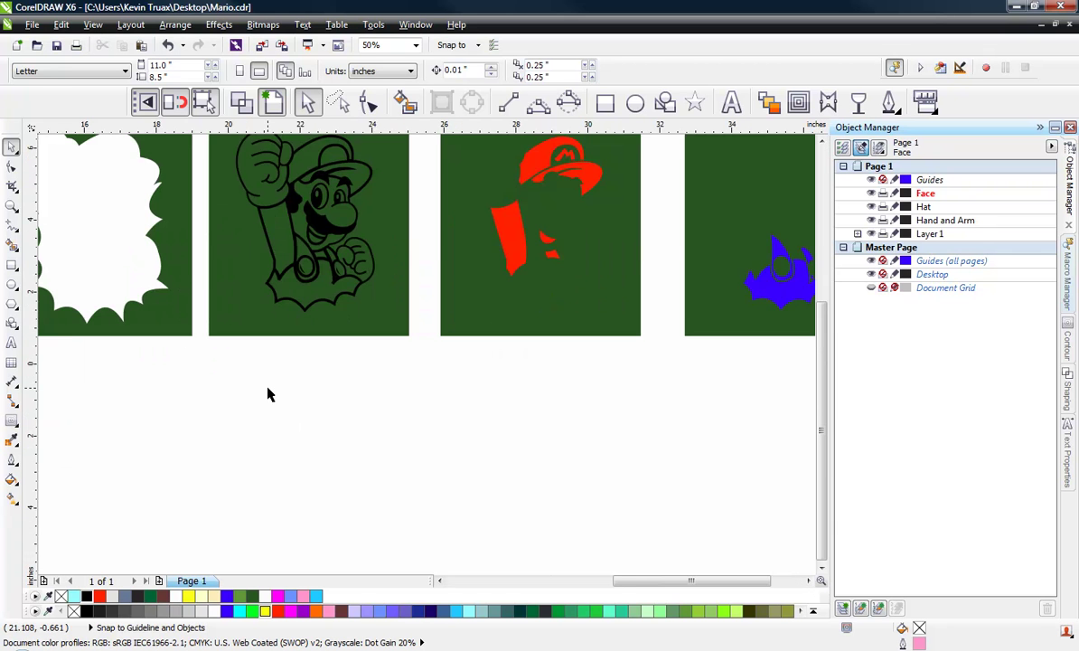
scroll(362, 442, "down", 1)
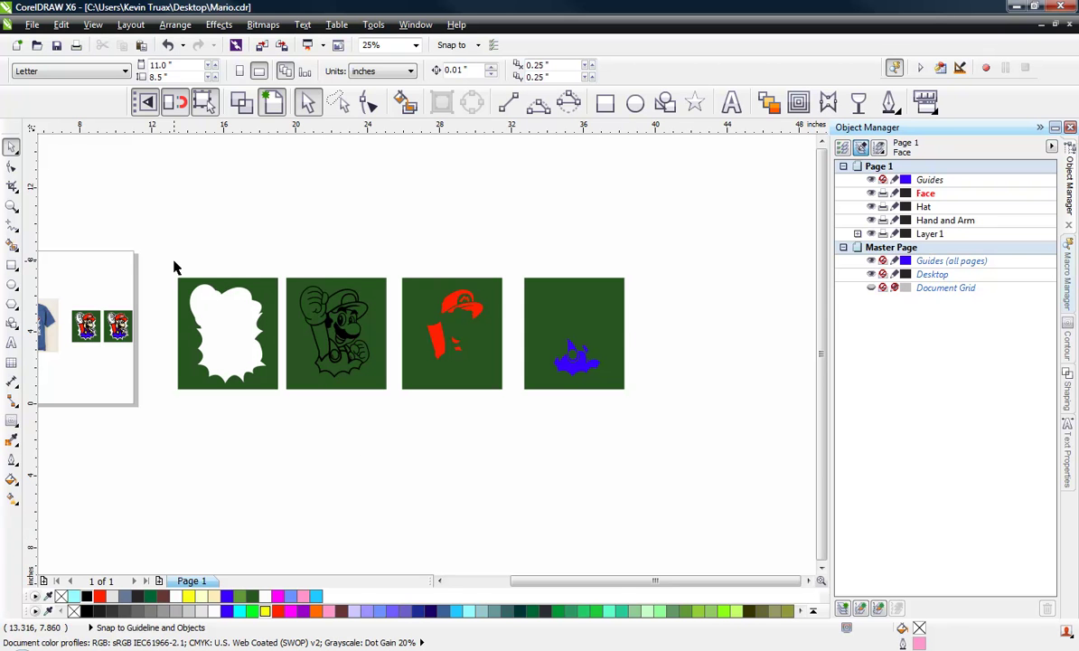
left_click_drag(168, 262, 664, 461)
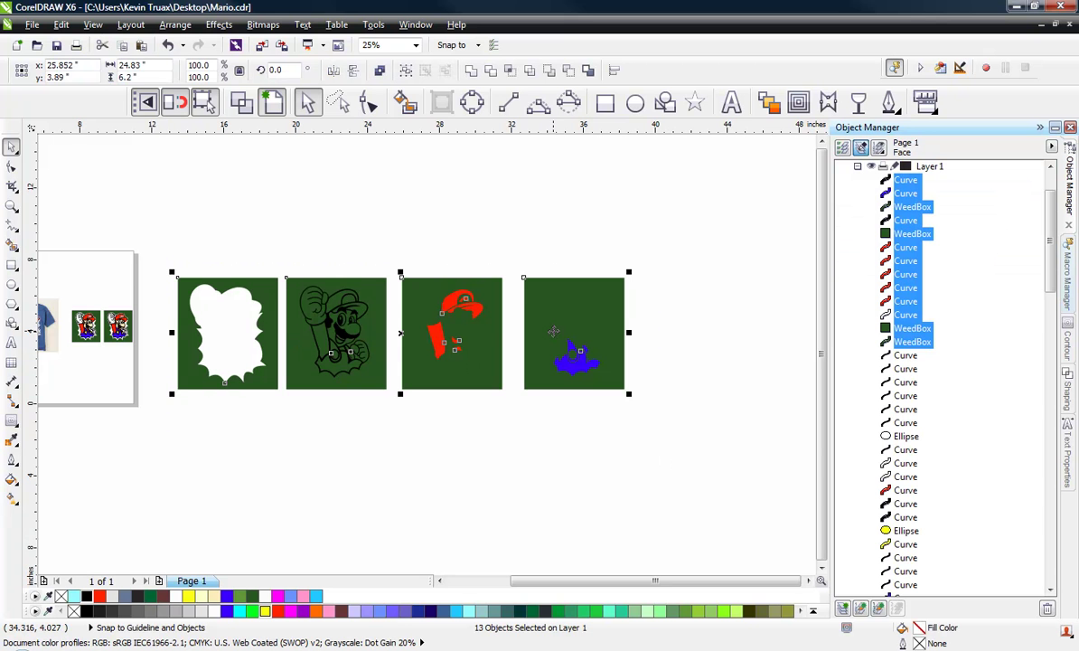
mouse_move(552, 302)
left_mouse_down()
mouse_move(593, 428)
mouse_move(636, 466)
mouse_move(578, 395)
mouse_move(580, 437)
mouse_move(578, 395)
mouse_move(556, 424)
mouse_move(558, 458)
mouse_move(549, 315)
left_mouse_up()
key("ctrl")
key("ctrl+z")
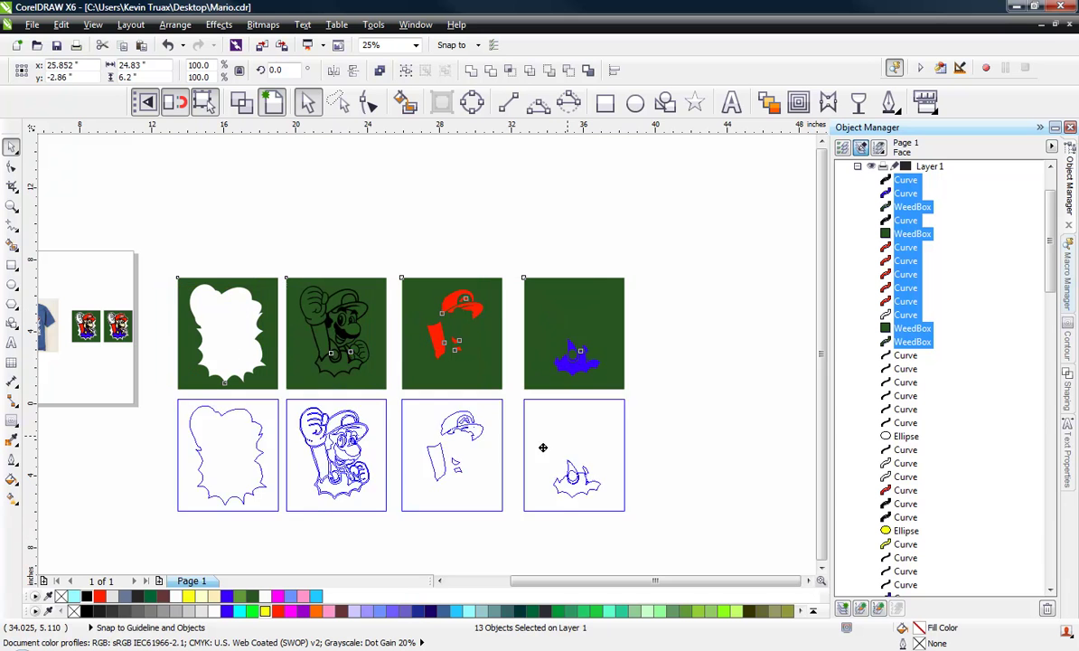
left_click_drag(546, 464, 559, 435)
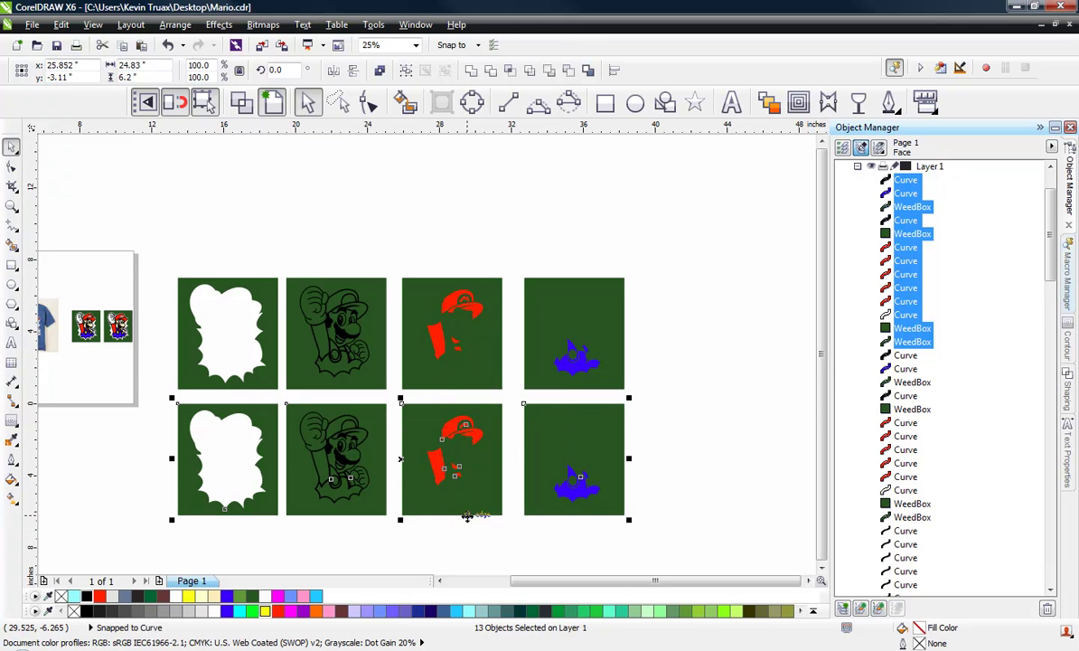
left_click(349, 530)
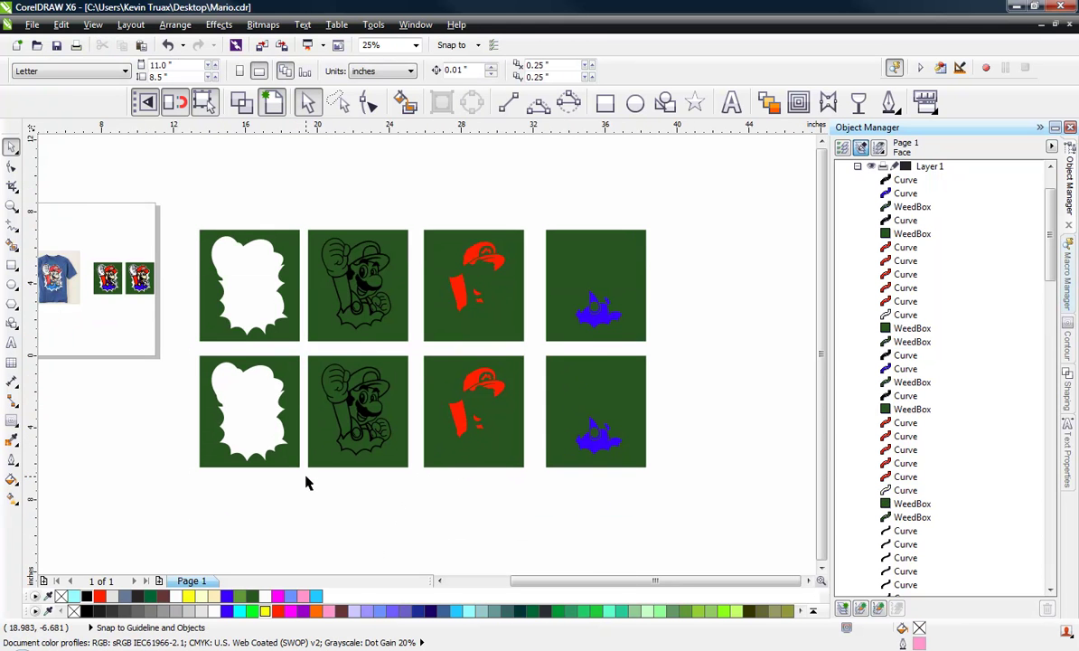
Group the objects of the duplicated lower row, and ungroup them again
scroll(301, 480, "up", 2)
left_click_drag(301, 479, 524, 221)
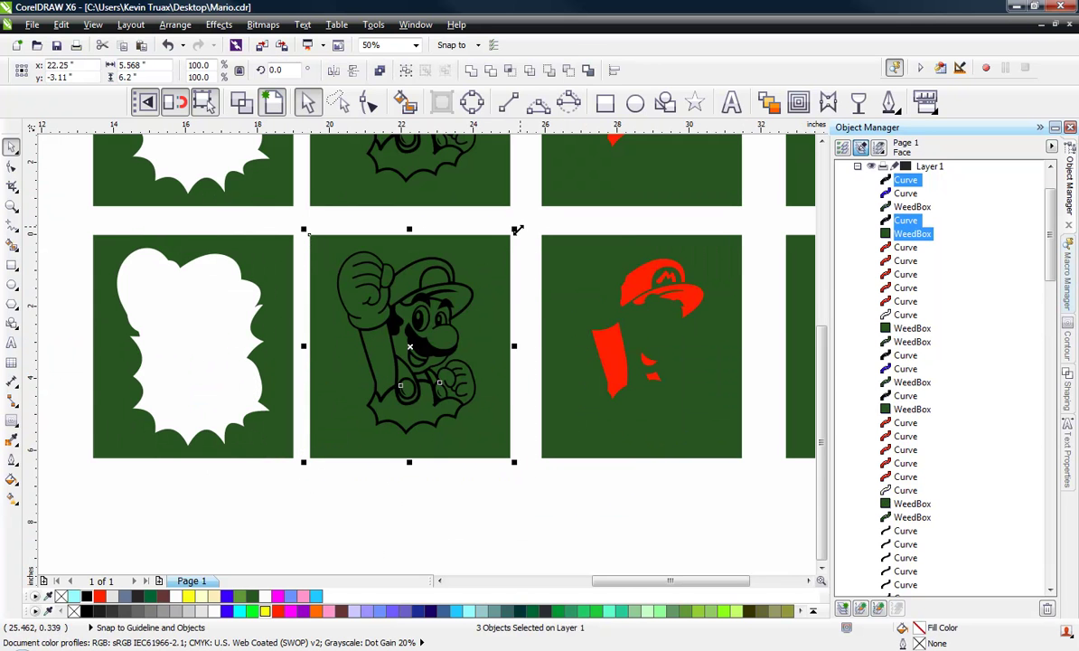
scroll(283, 441, "down", 2)
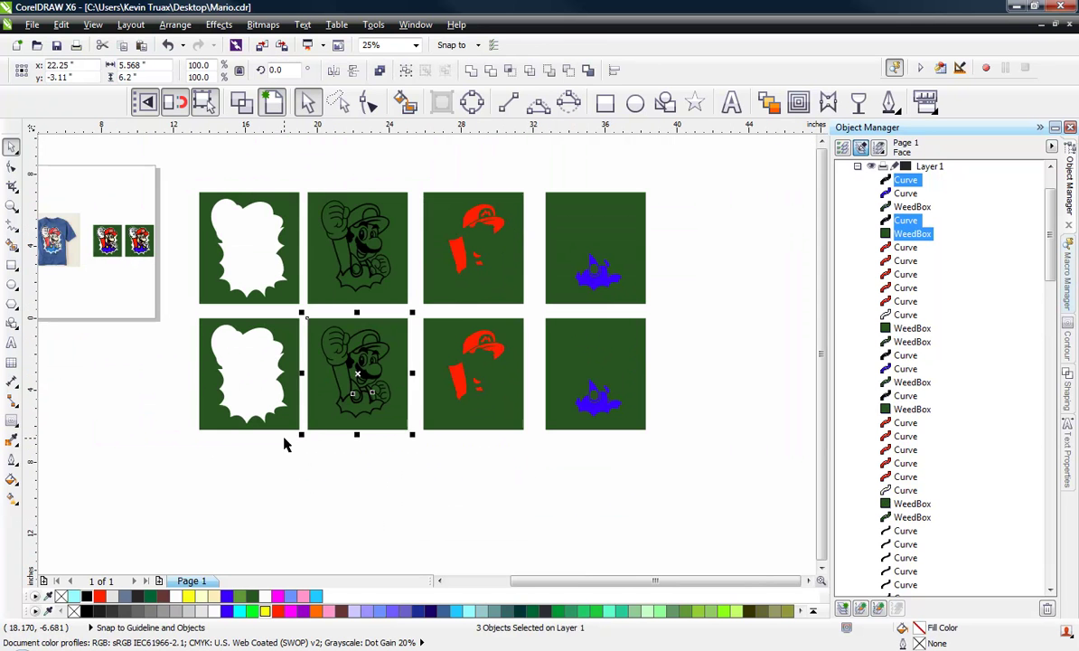
left_click_drag(171, 450, 740, 313)
key("ctrl+g")
left_click(546, 377)
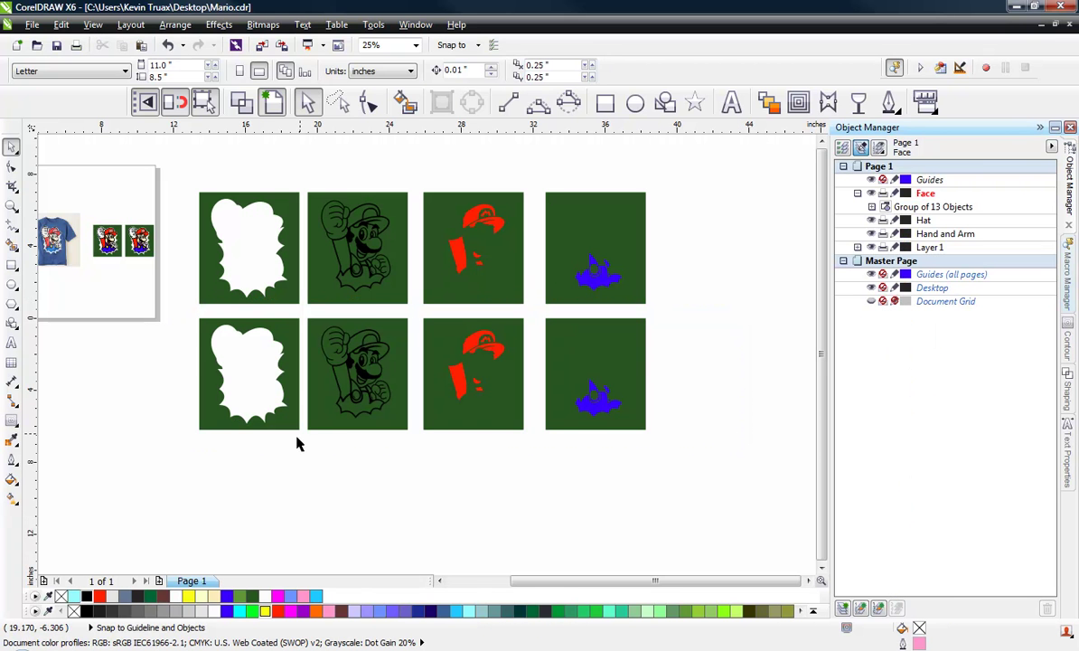
left_click_drag(303, 445, 397, 331)
right_click(398, 331)
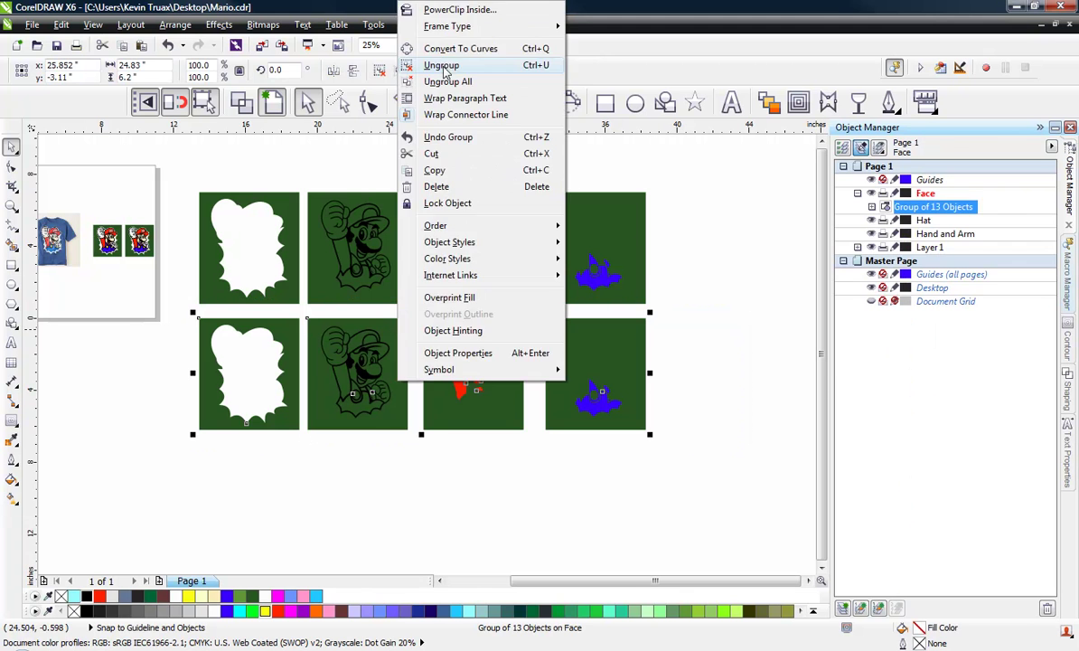
left_click(388, 64)
Stack copies of the lower row's black outline, red and blue panels exactly over the white silhouette panel
left_click(298, 452)
left_click_drag(300, 442, 298, 327)
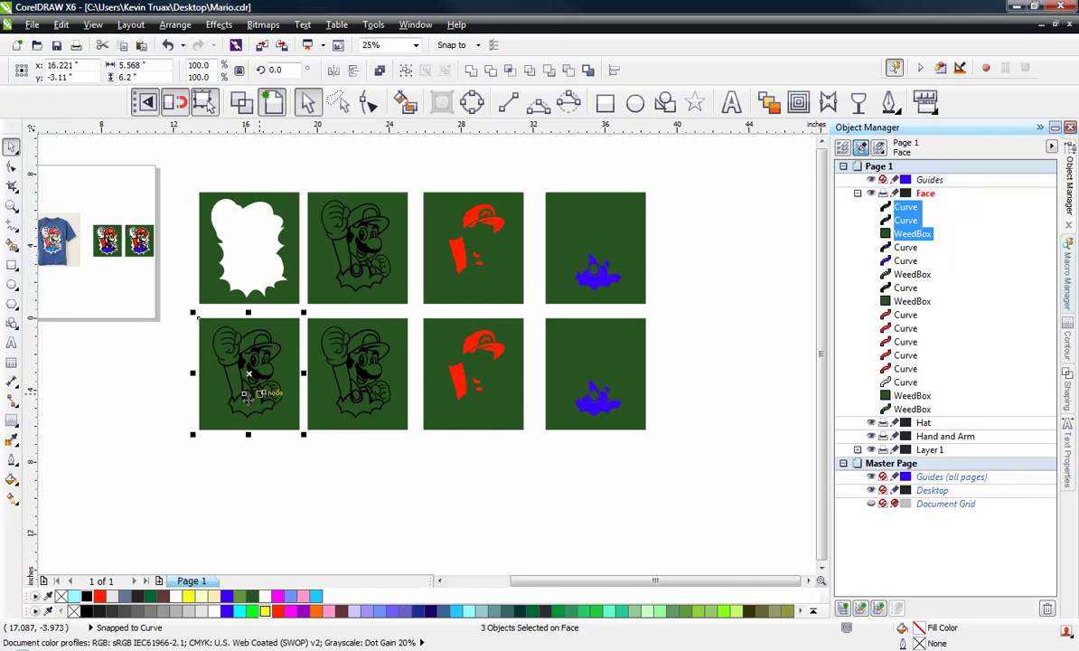
left_click(429, 448)
left_click_drag(414, 448, 271, 308)
left_click(544, 486)
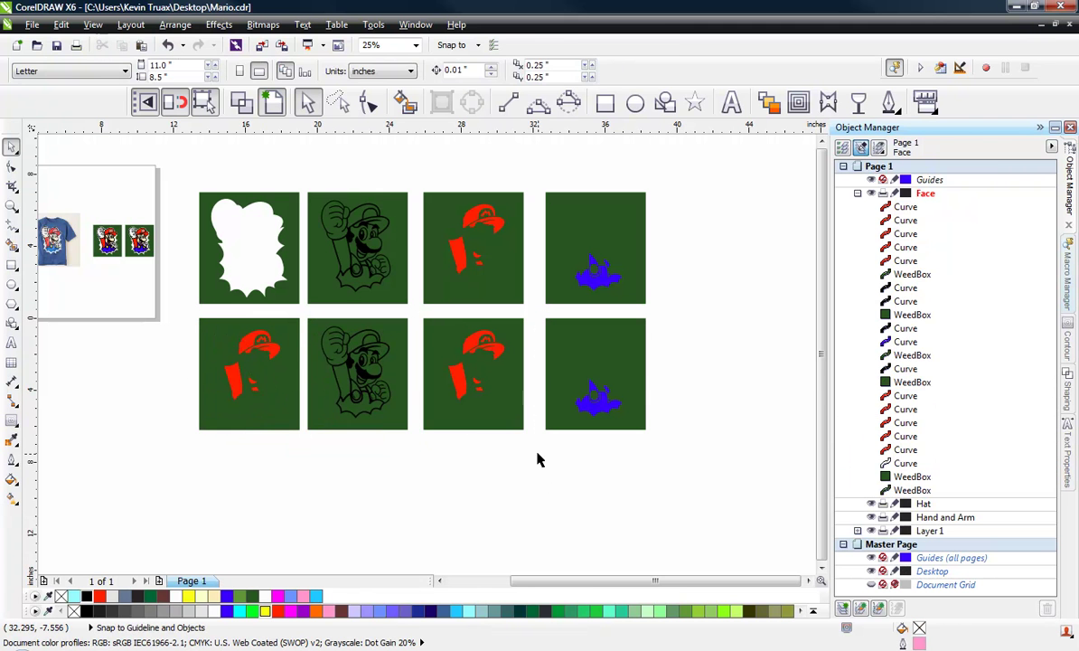
left_click_drag(536, 450, 298, 316)
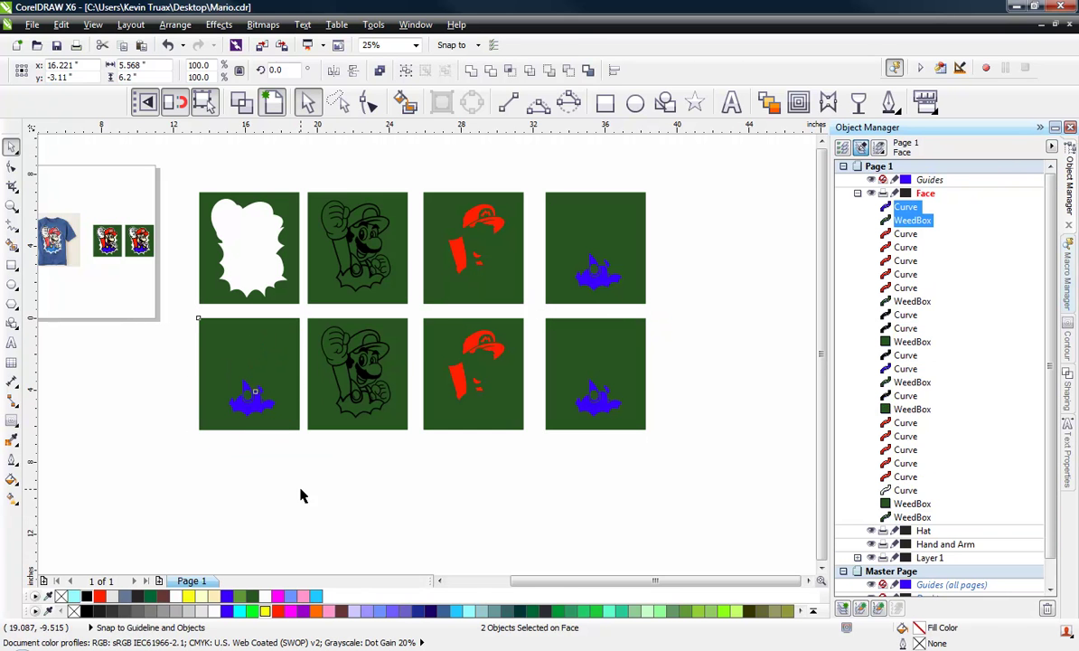
Delete the green WeedBox backgrounds covering the stacked artwork in the lower row's first panel
left_click(291, 372)
key("Delete")
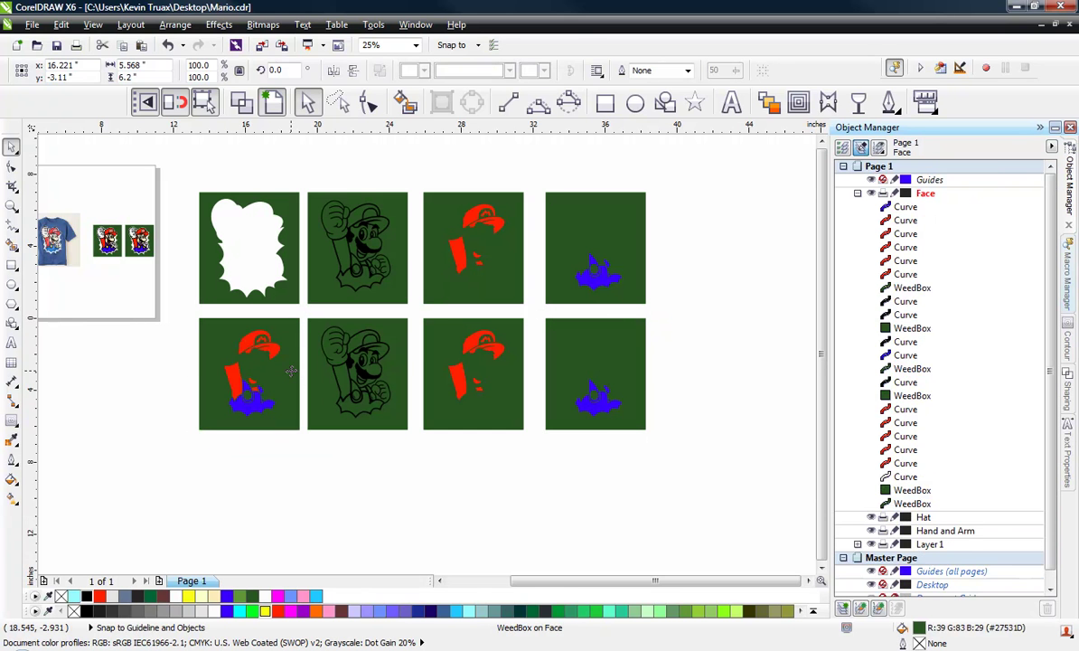
left_click(291, 371)
key("Delete")
left_click(291, 378)
key("Delete")
key("Escape")
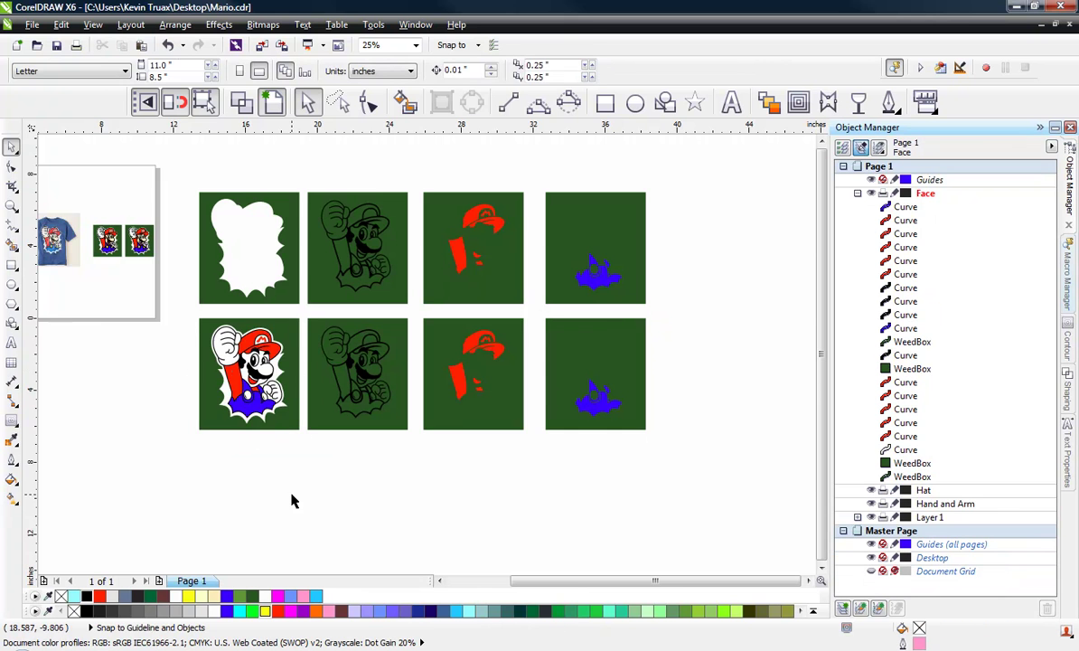
Examine the assembled Mario artwork up close and compare its colours with the T-shirt photo on the page
scroll(211, 345, "up", 1)
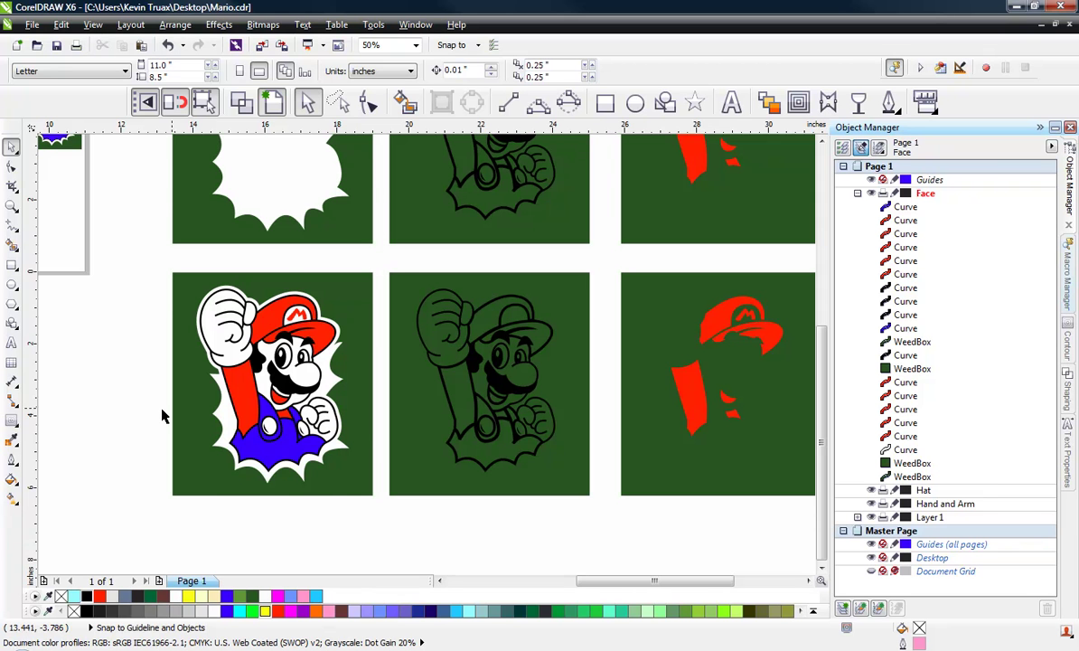
scroll(259, 431, "up", 1)
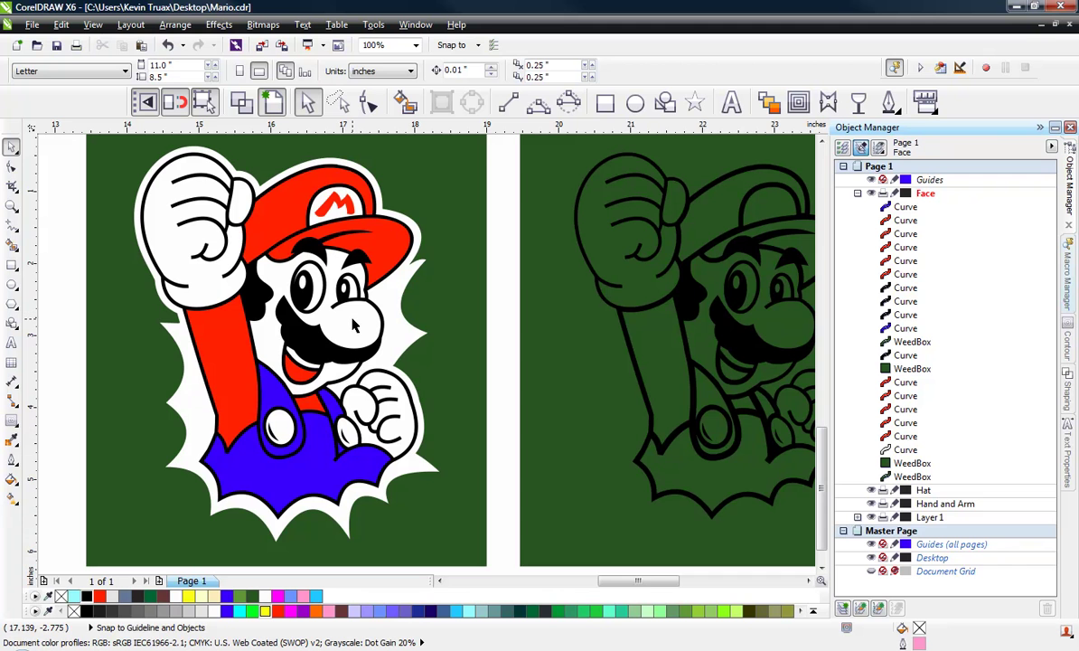
scroll(286, 323, "down", 1)
scroll(222, 358, "down", 1)
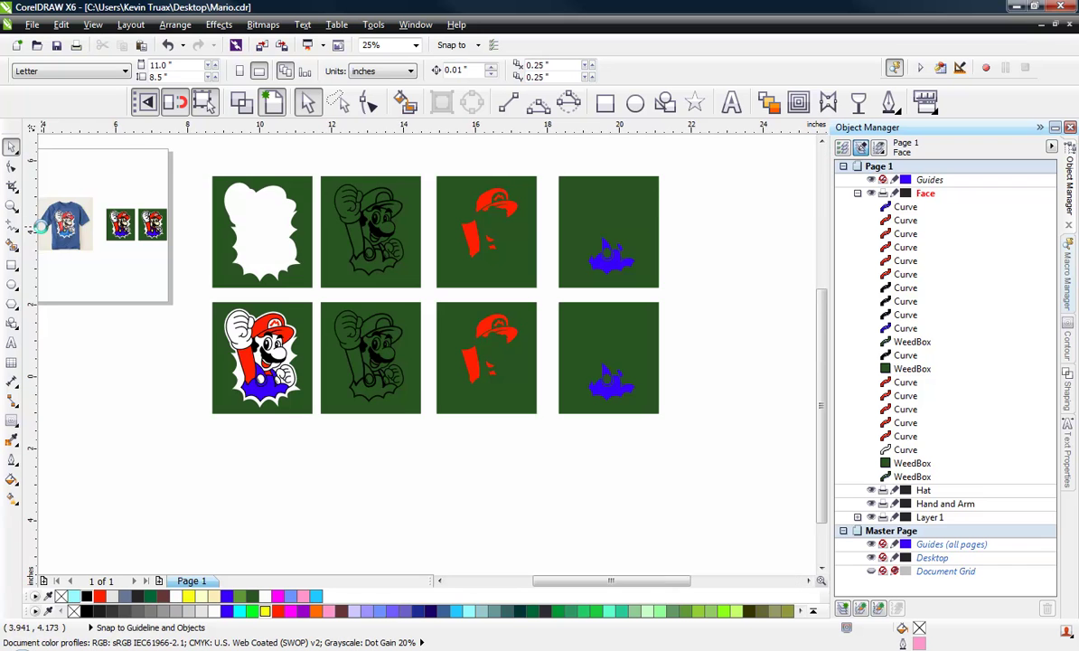
scroll(79, 203, "up", 2)
scroll(79, 203, "up", 2)
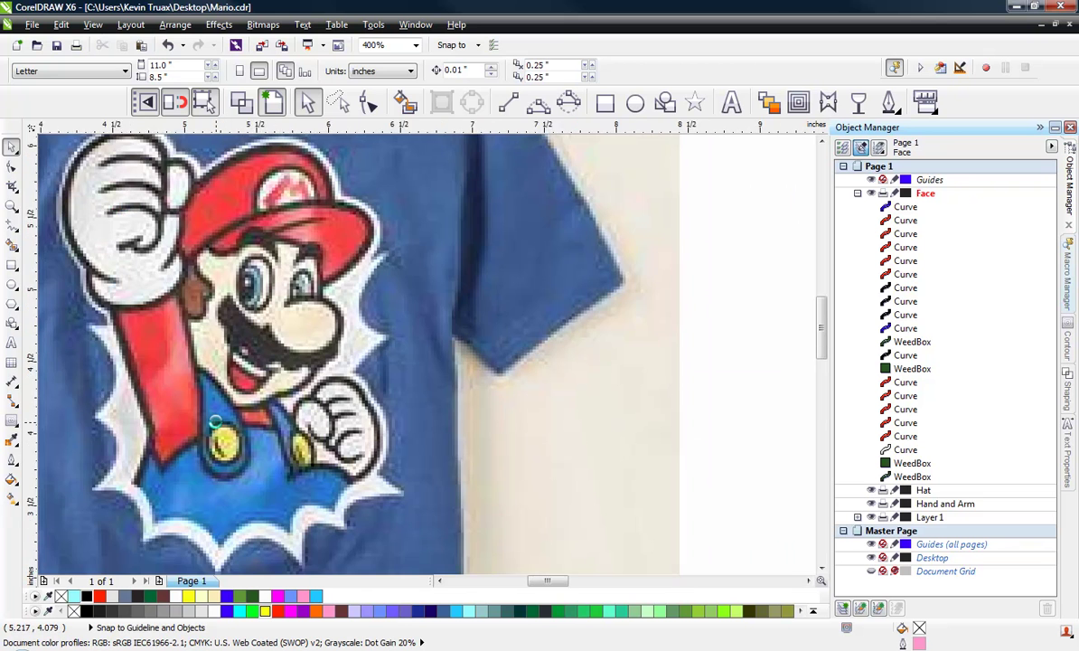
scroll(380, 425, "down", 4)
scroll(378, 425, "down", 1)
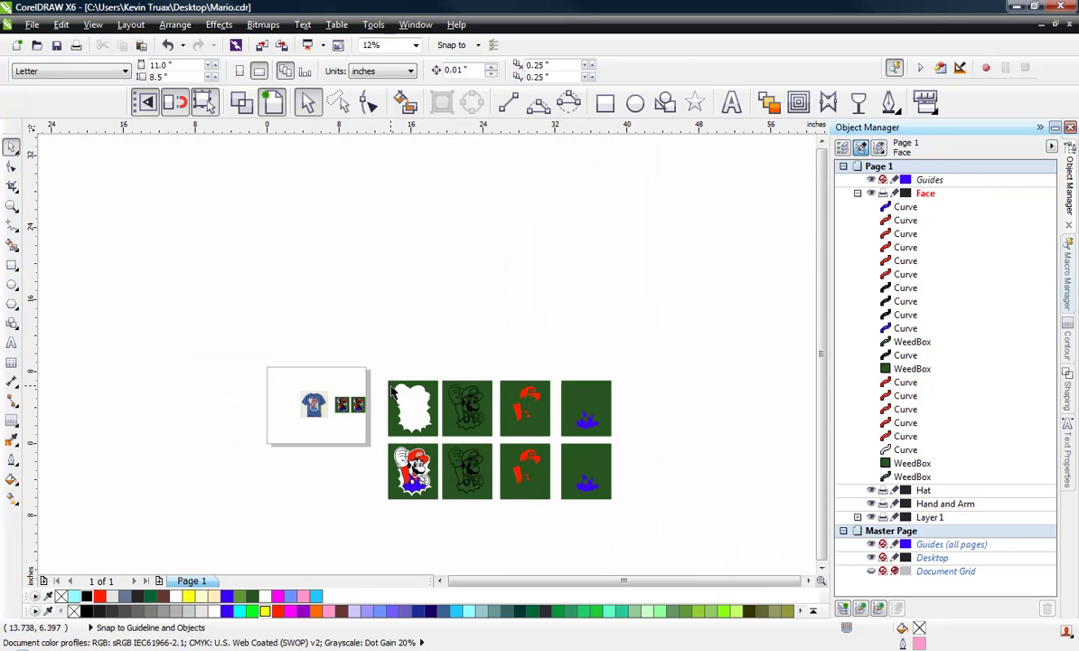
scroll(516, 501, "up", 1)
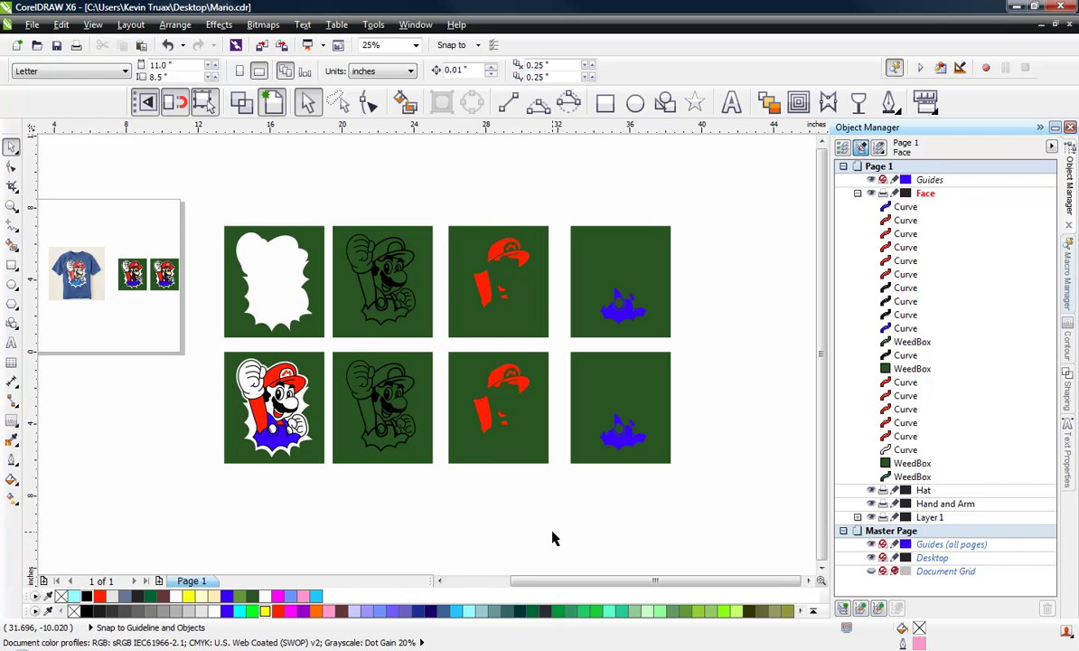
Delete the entire lower row of panels, including the stacked artwork
left_click_drag(192, 492, 678, 348)
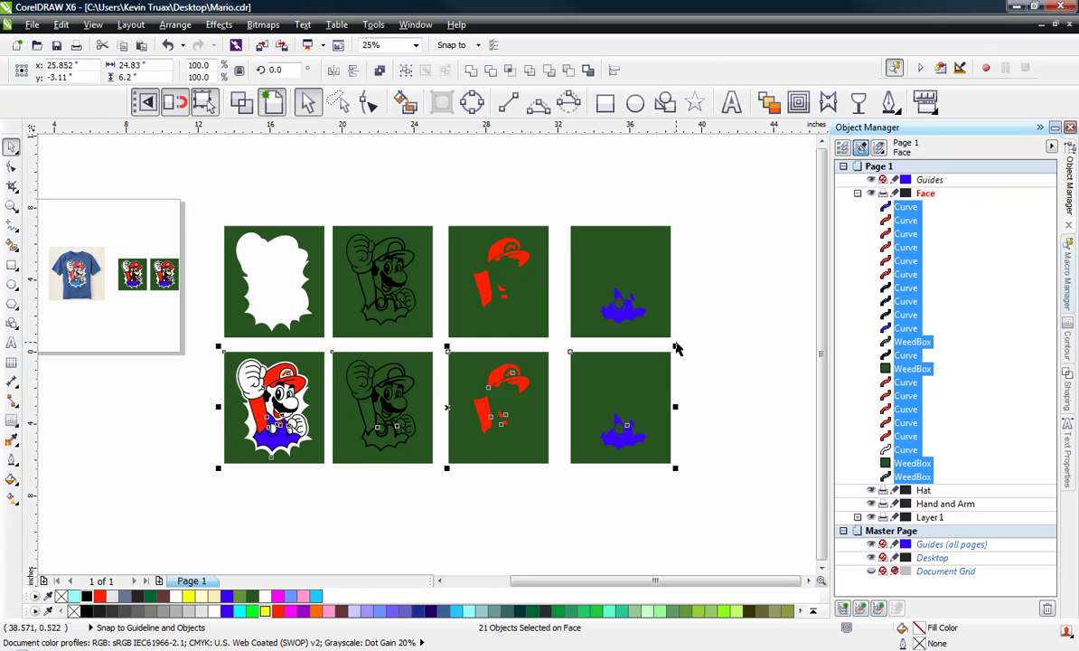
key("Delete")
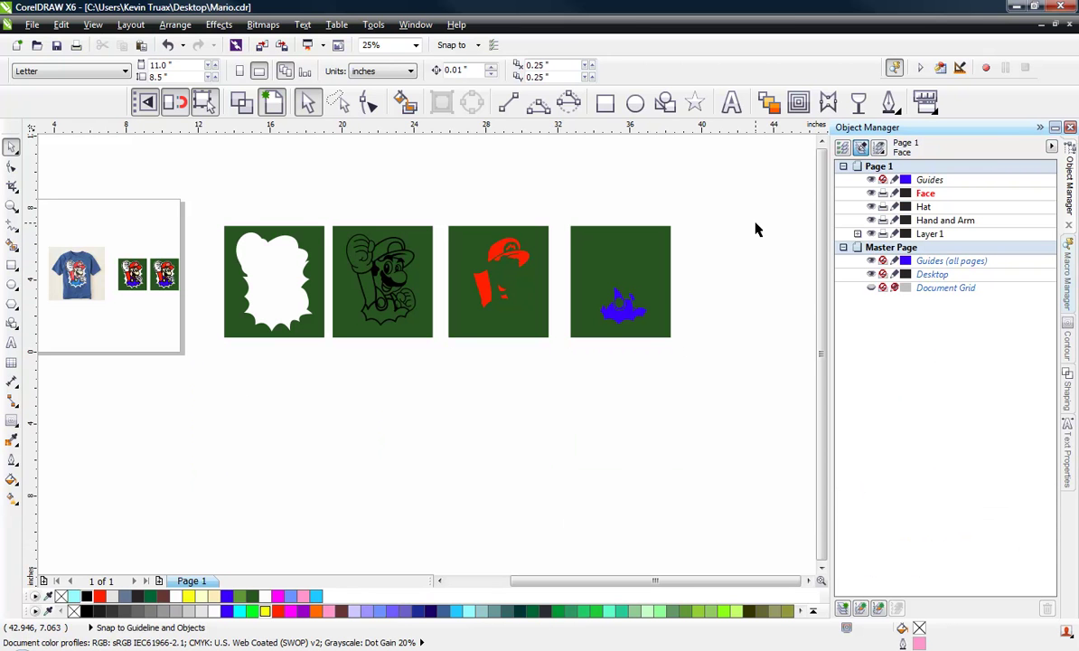
Place a fresh duplicate of the four separation panels in a second row beneath the originals
left_click_drag(752, 206, 207, 370)
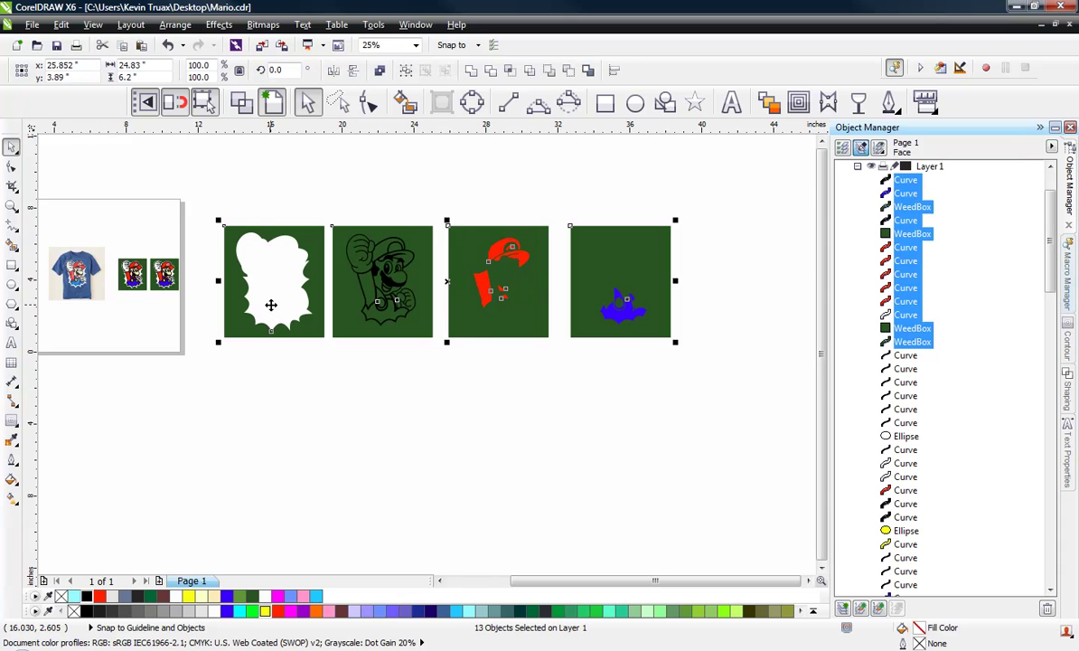
left_click_drag(270, 305, 276, 446)
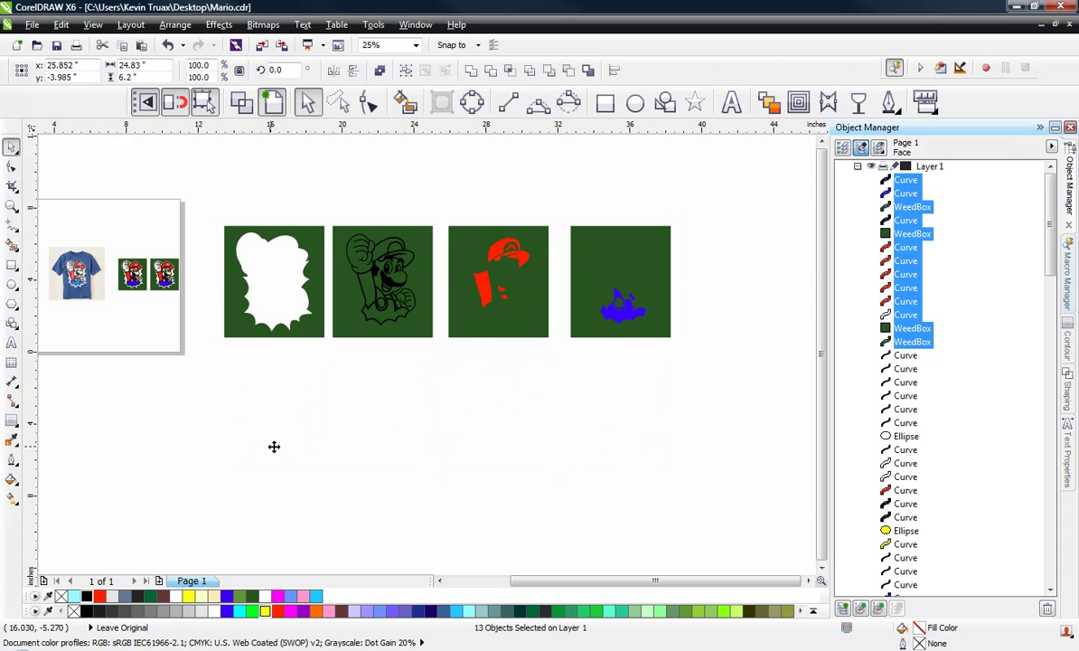
left_click(402, 531)
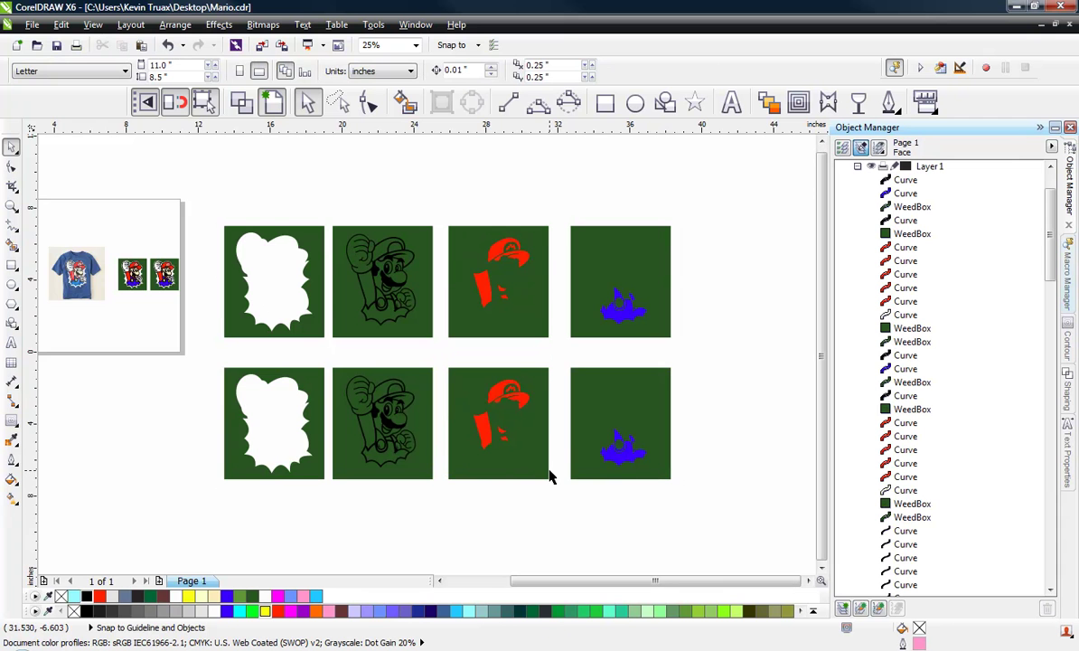
Copy the lower row's black outline panel to the empty space beyond the blue panel
scroll(315, 423, "down", 1)
scroll(451, 448, "up", 1)
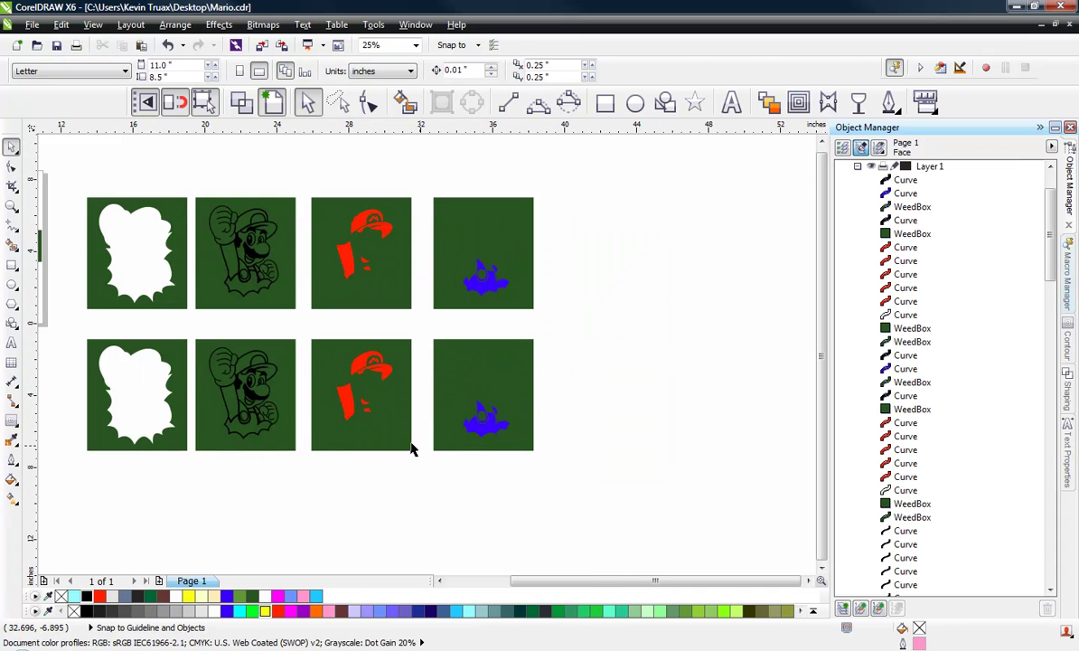
left_click_drag(188, 331, 305, 488)
left_click_drag(289, 418, 723, 421)
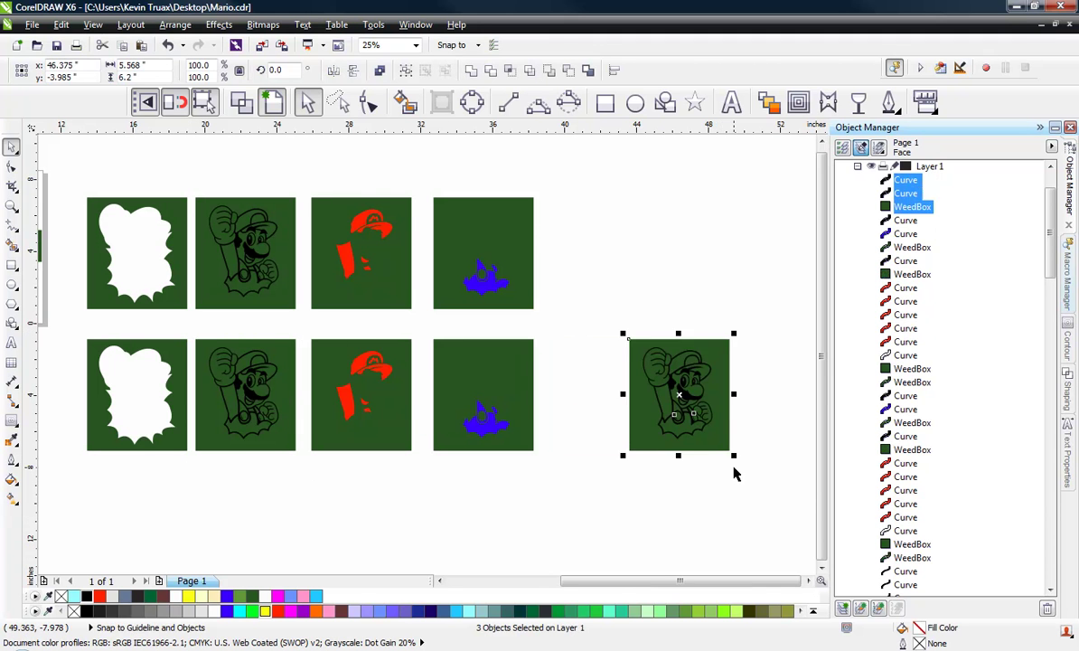
left_click(759, 409)
scroll(759, 409, "up", 2)
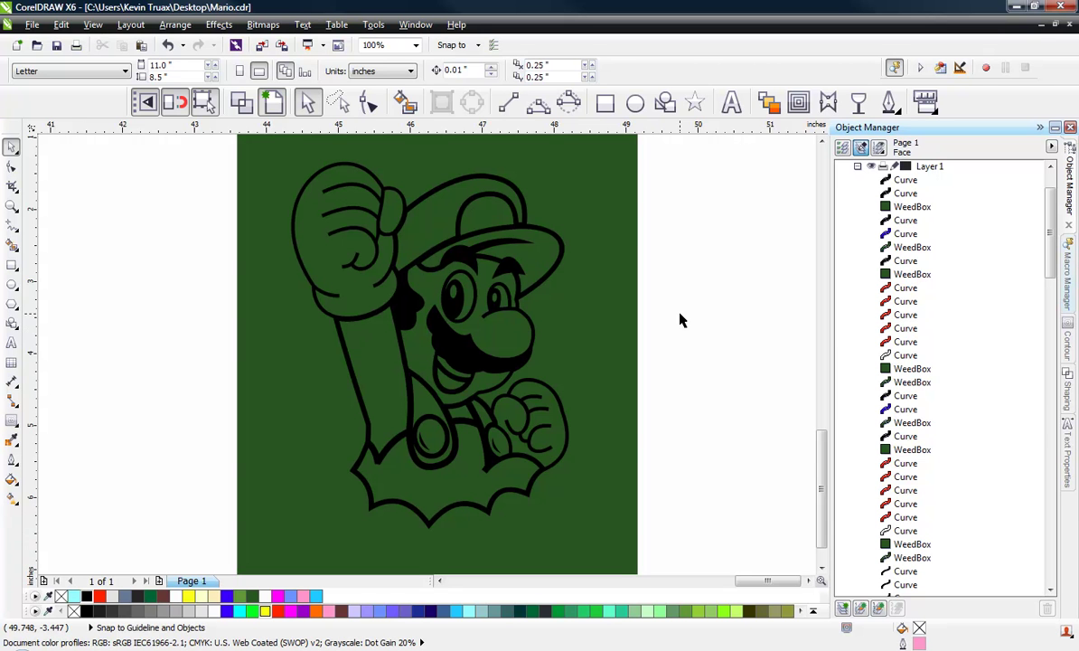
Smart-fill Mario's face in the separate black outline panel, giving the new shape a cream fill (#FFEBBD) and no outline
left_click(407, 104)
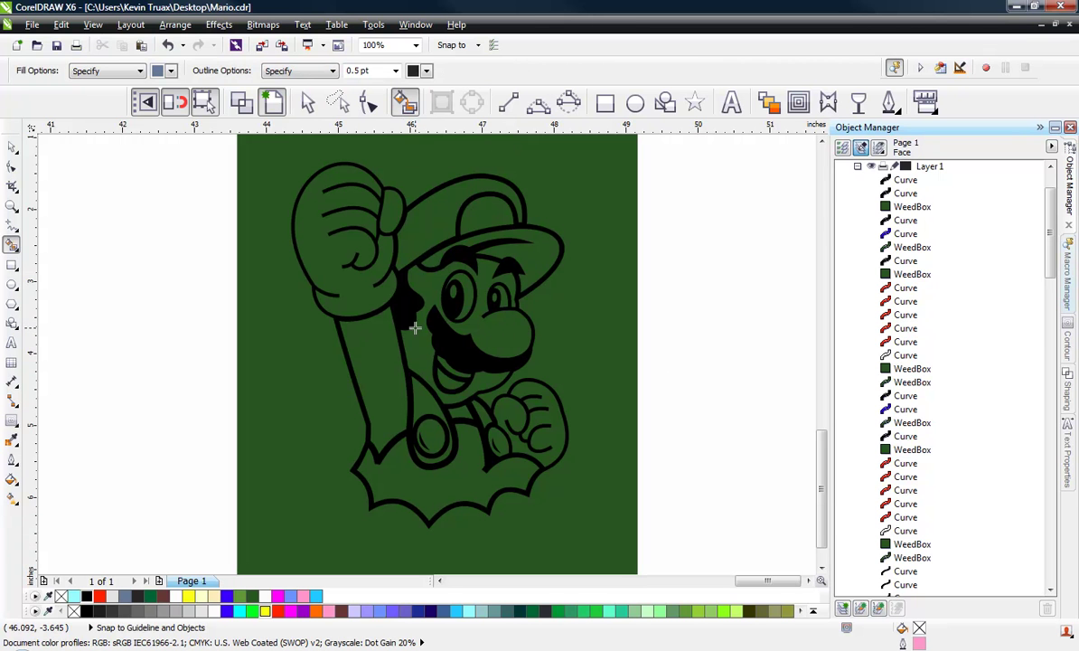
left_click(505, 338)
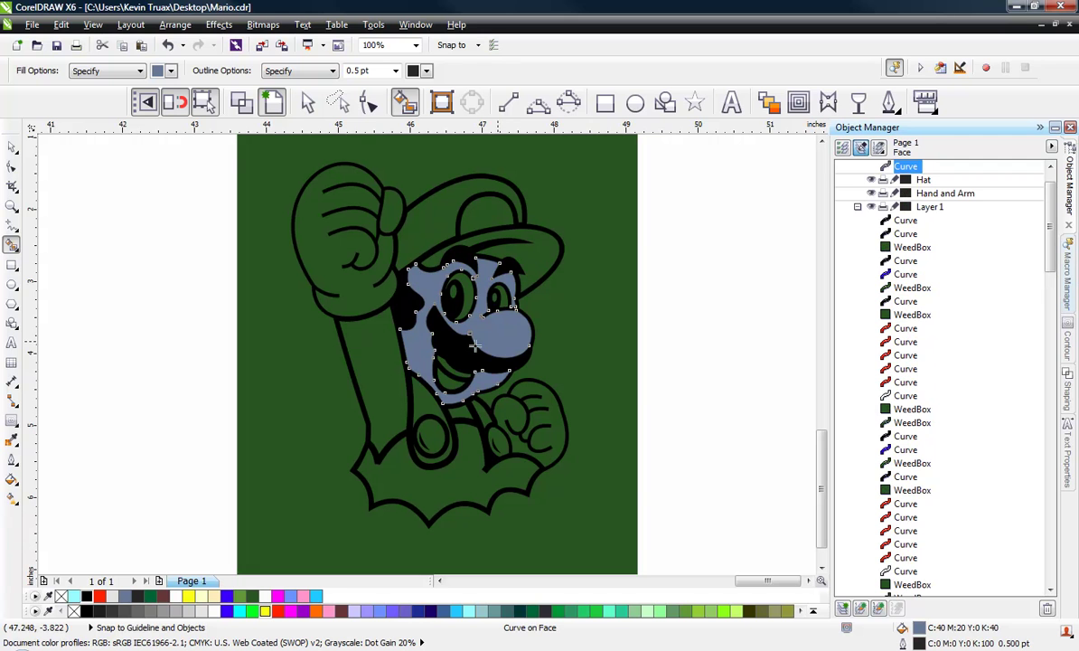
left_click(214, 596)
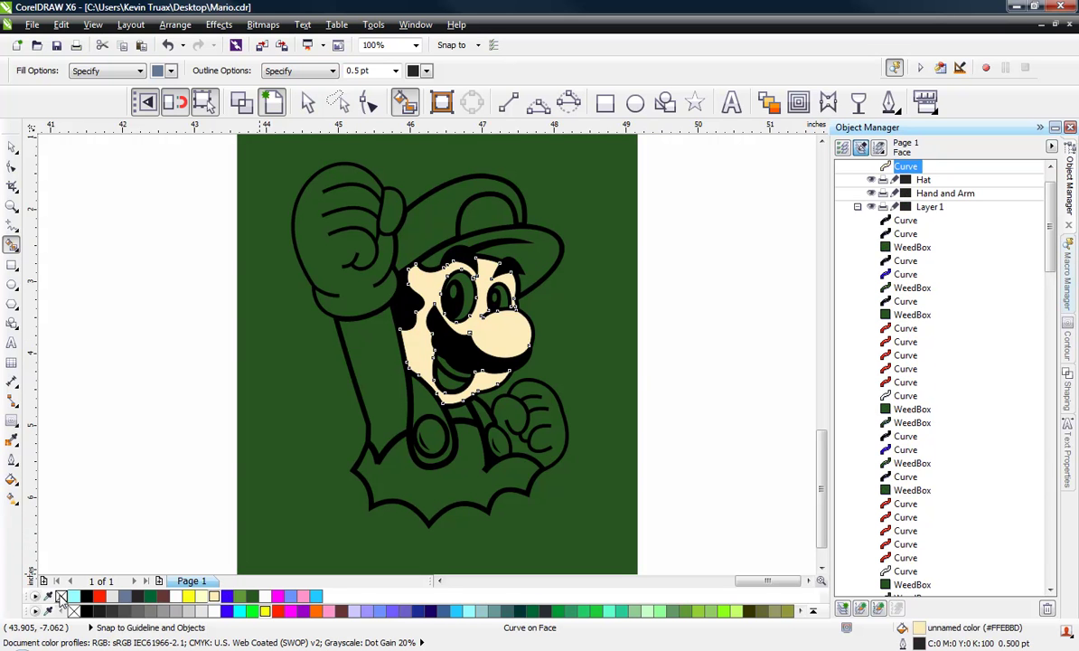
left_click(304, 290)
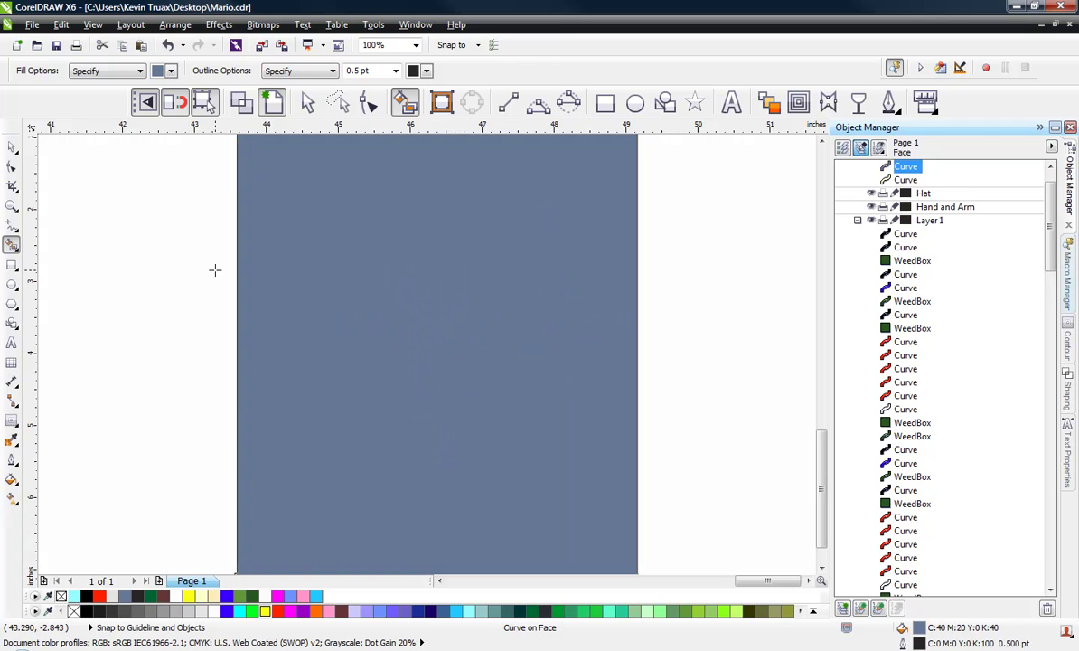
key("ctrl+z")
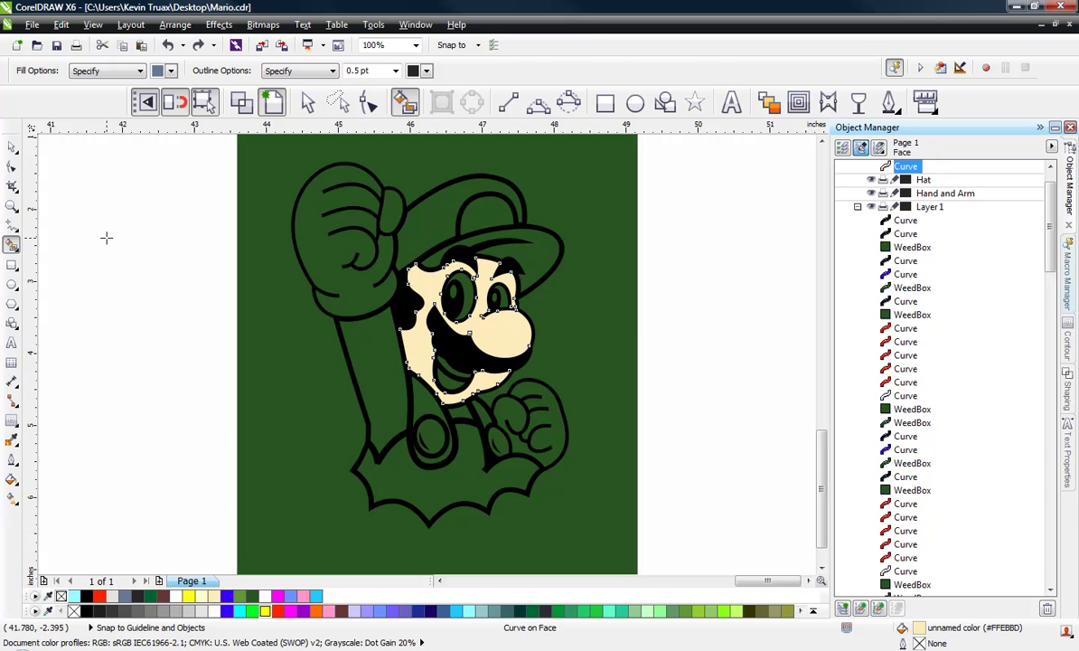
left_click(12, 146)
left_click(137, 222)
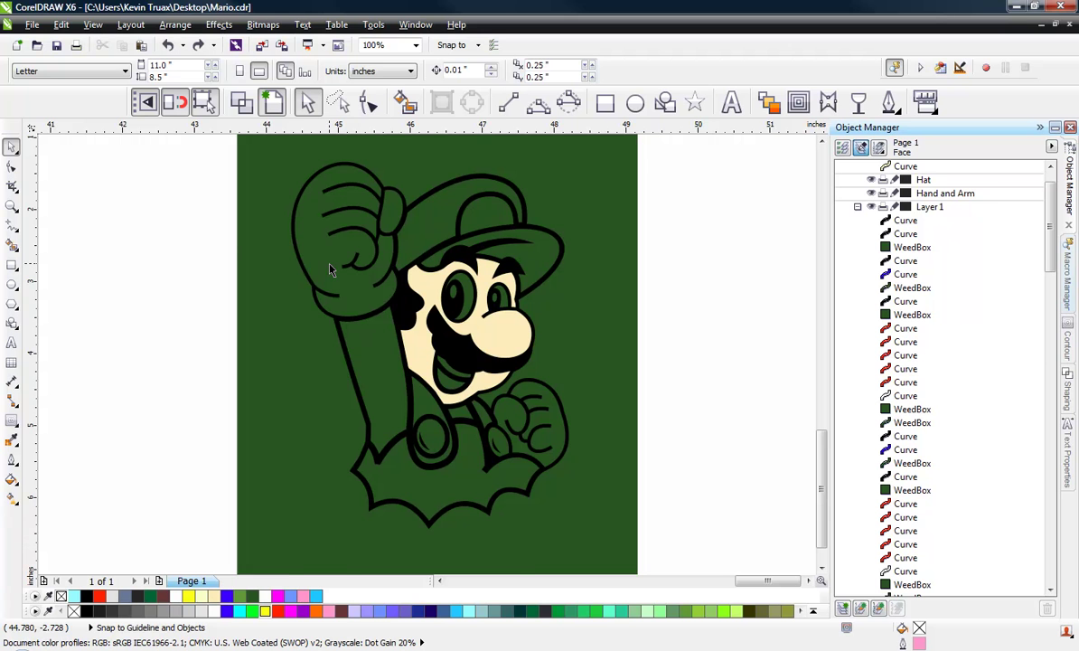
Examine the nodes around the cream face shape's edges with the Shape tool
scroll(503, 318, "up", 1)
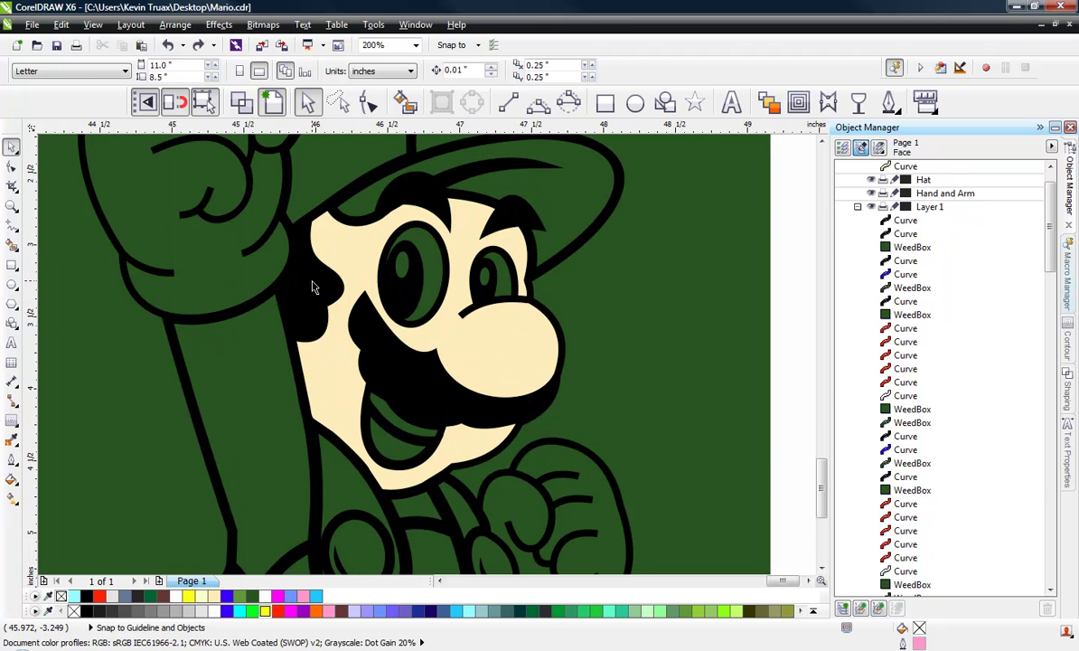
left_click(417, 202)
key("F10")
left_click(336, 227)
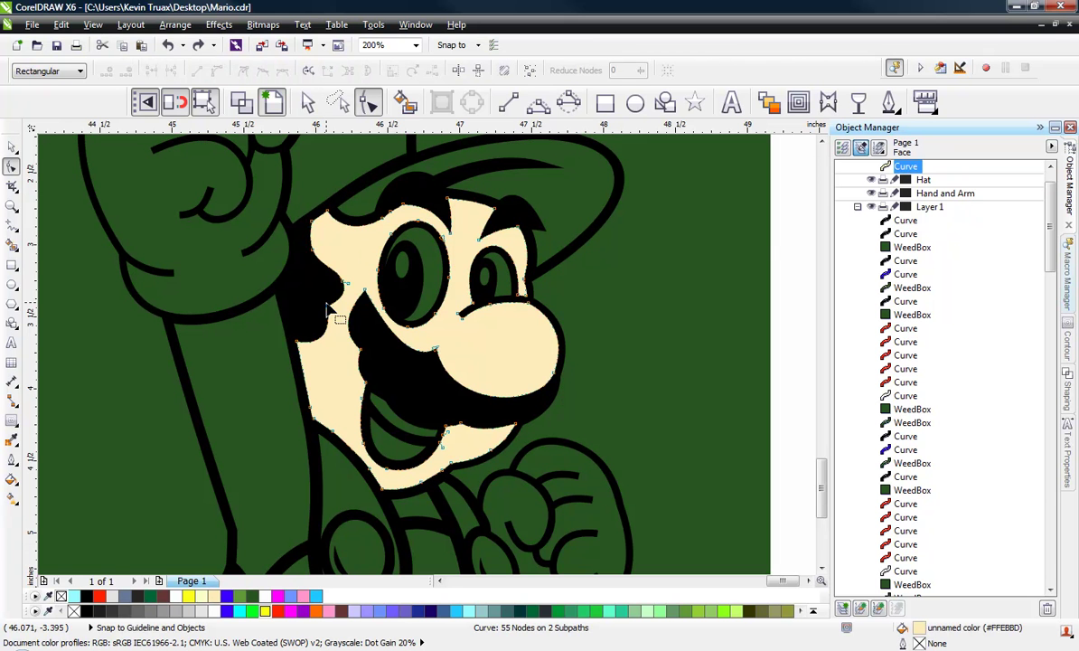
left_click(12, 147)
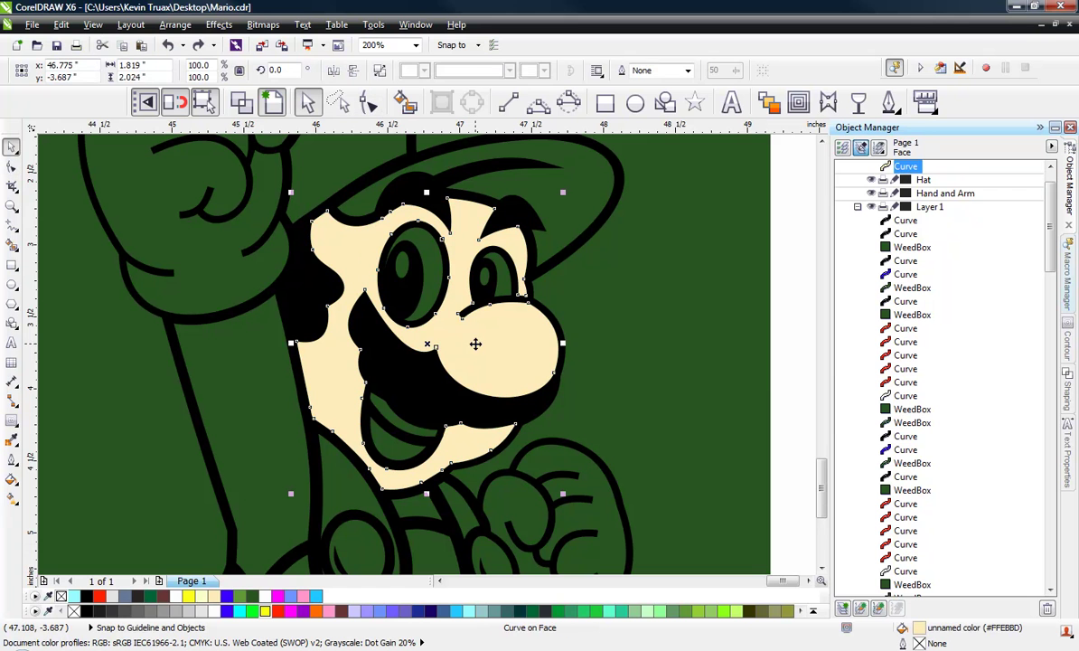
Apply a one-step inside contour with a 0.014" offset to the cream face shape
left_click(621, 368)
left_click(537, 358)
left_click(798, 102)
scroll(468, 206, "up", 1)
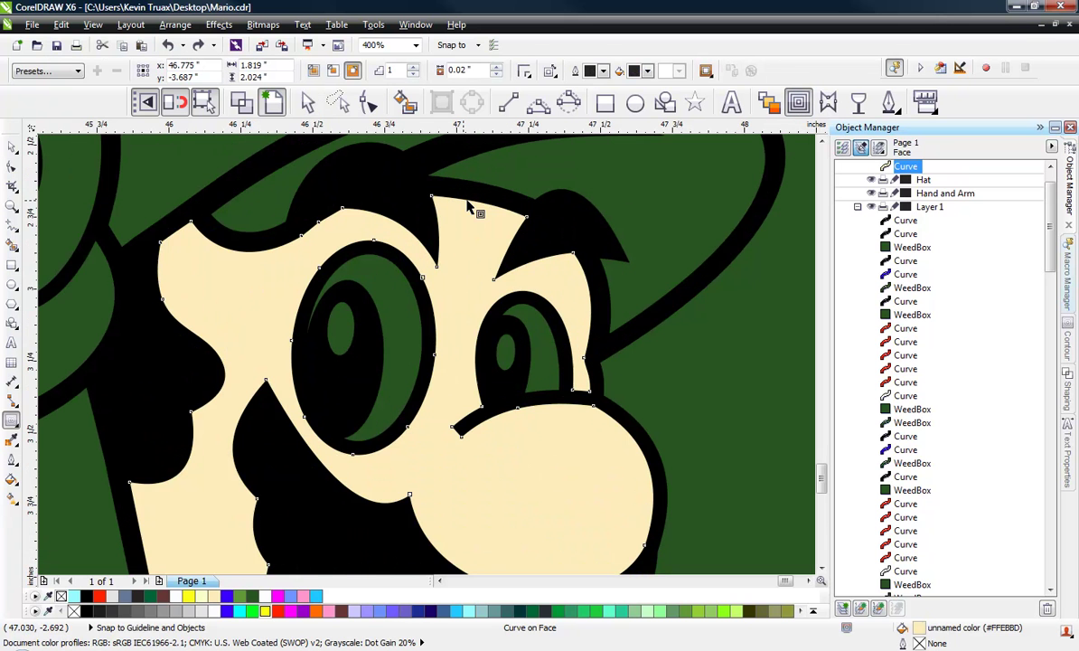
left_click_drag(470, 212, 495, 205)
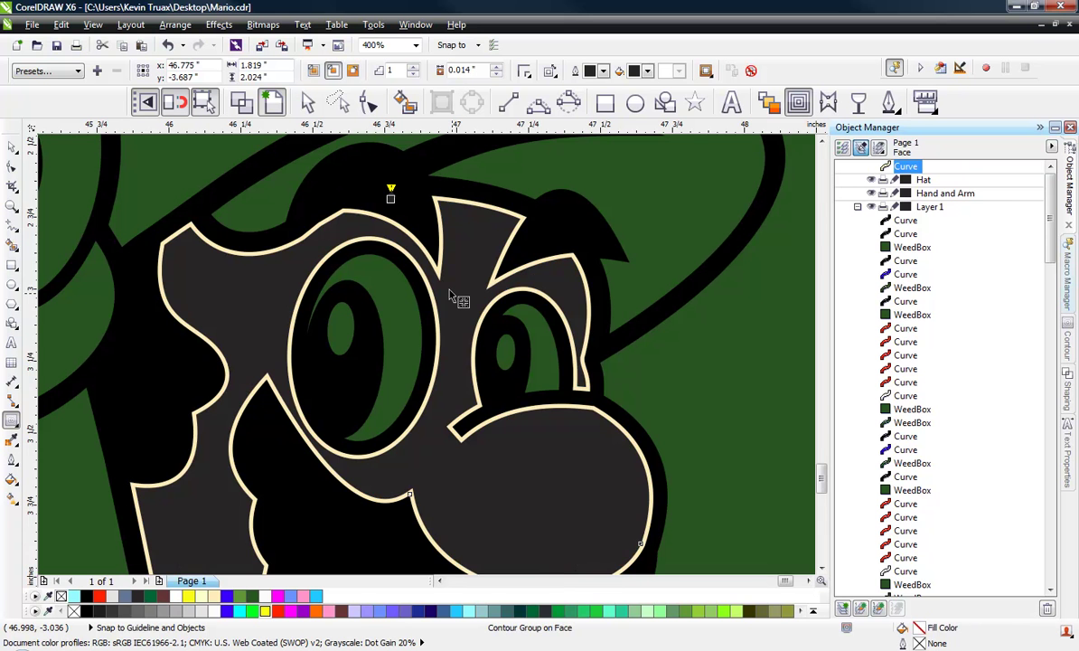
Break the face's contour group apart so the inner contour becomes a separate shape
scroll(449, 294, "down", 1)
right_click(451, 289)
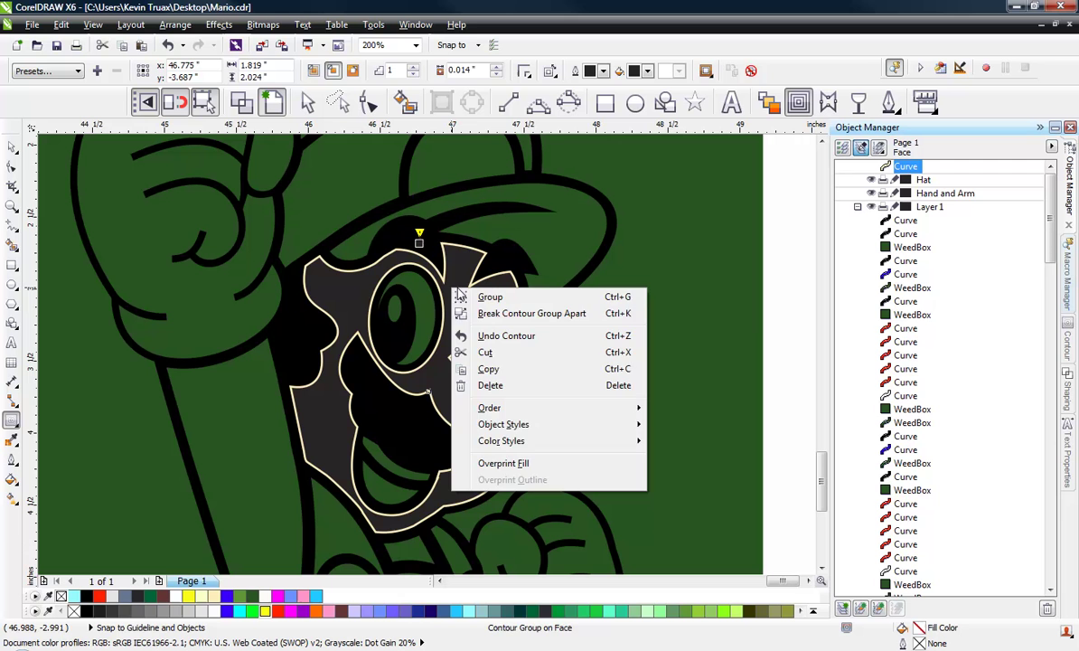
left_click(499, 313)
left_click(649, 366)
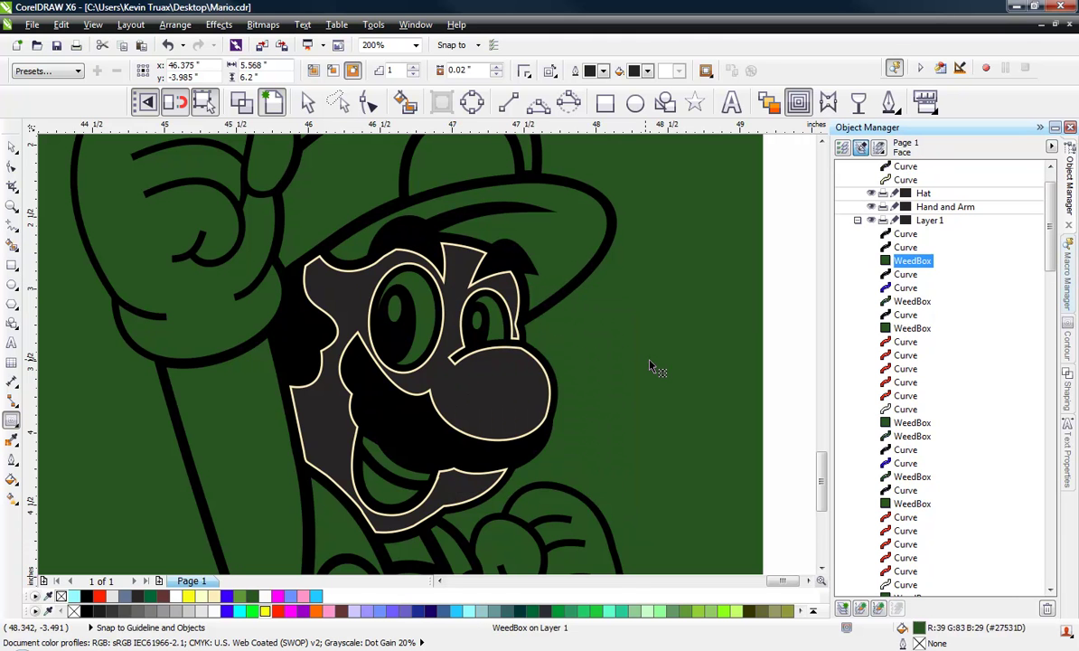
Try moving the black outline artwork off the green panel, undo the move, and deselect it
scroll(220, 259, "down", 1)
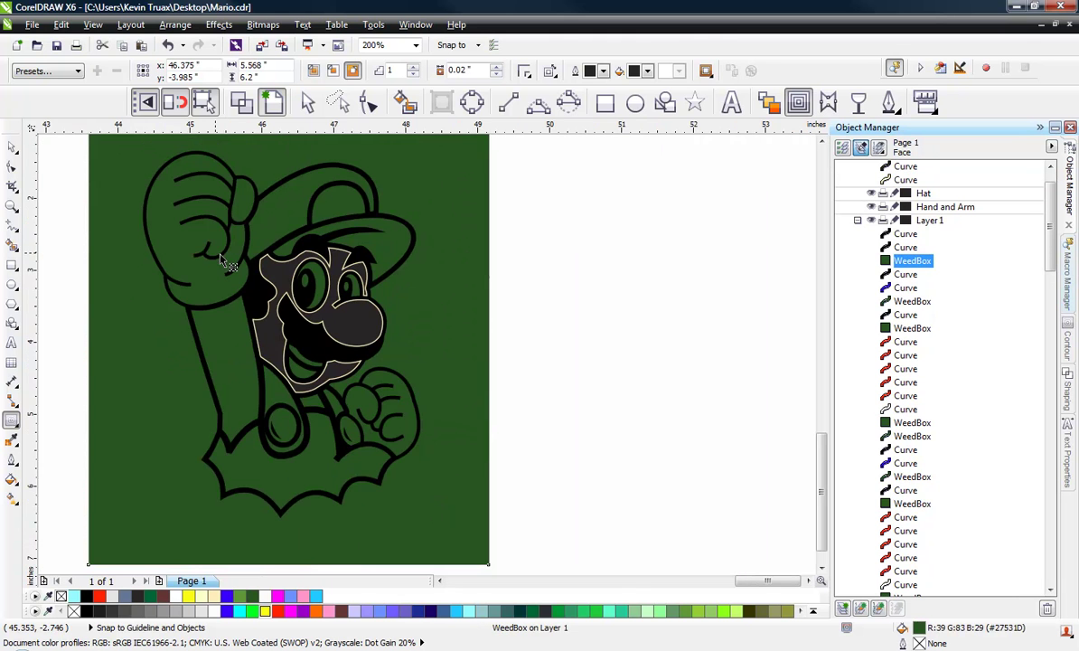
left_click(9, 147)
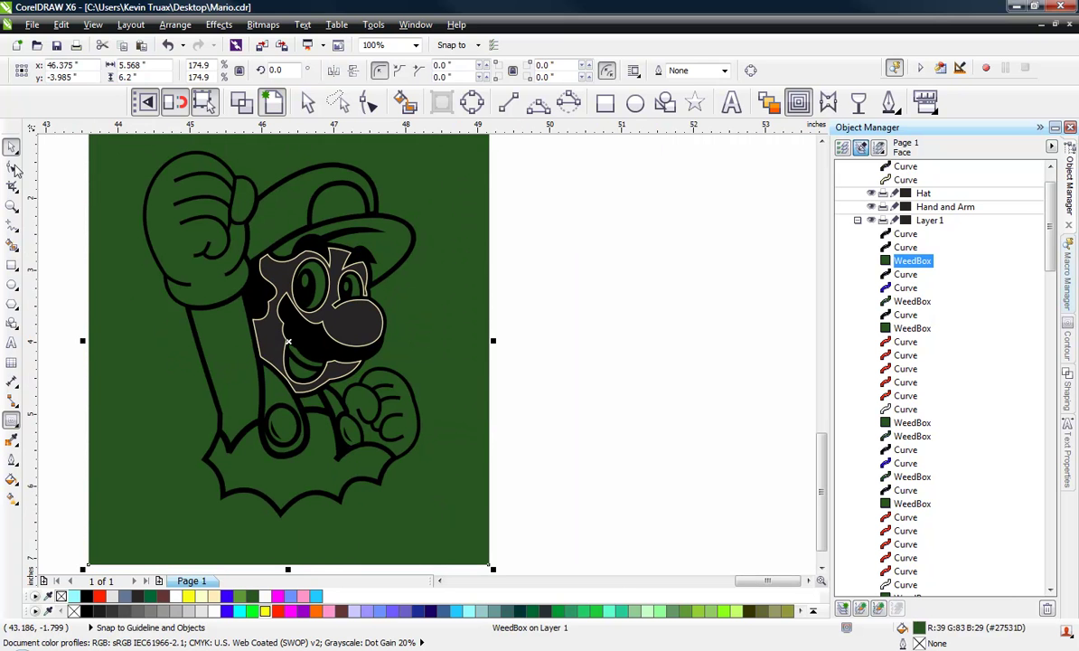
left_click(250, 299)
left_click_drag(254, 298, 647, 338)
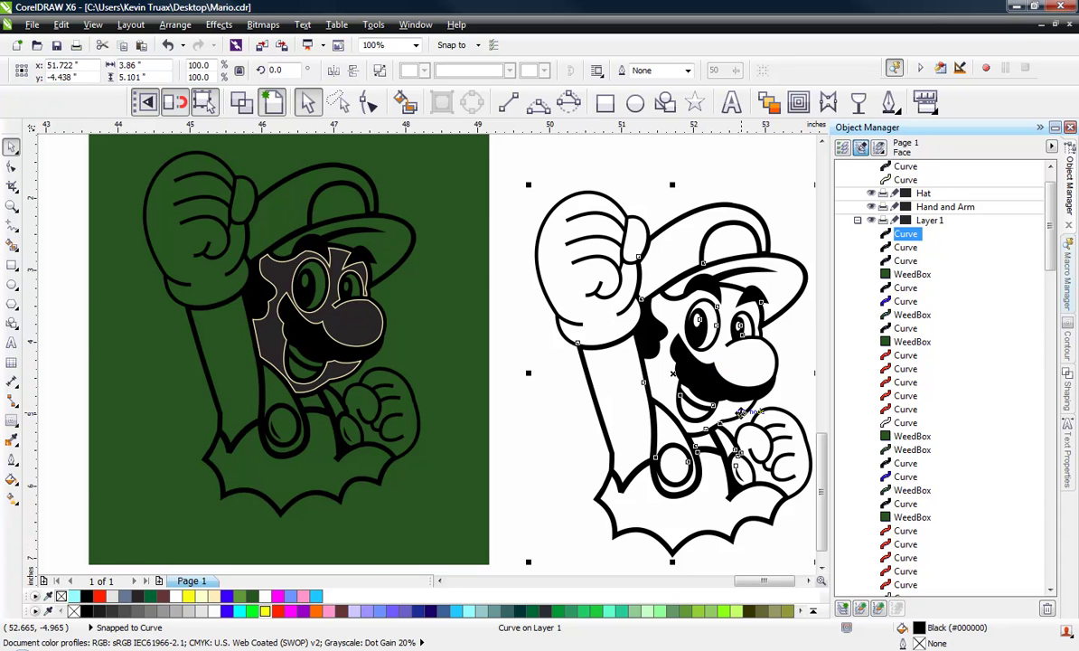
key("ctrl+z")
scroll(303, 277, "up", 1)
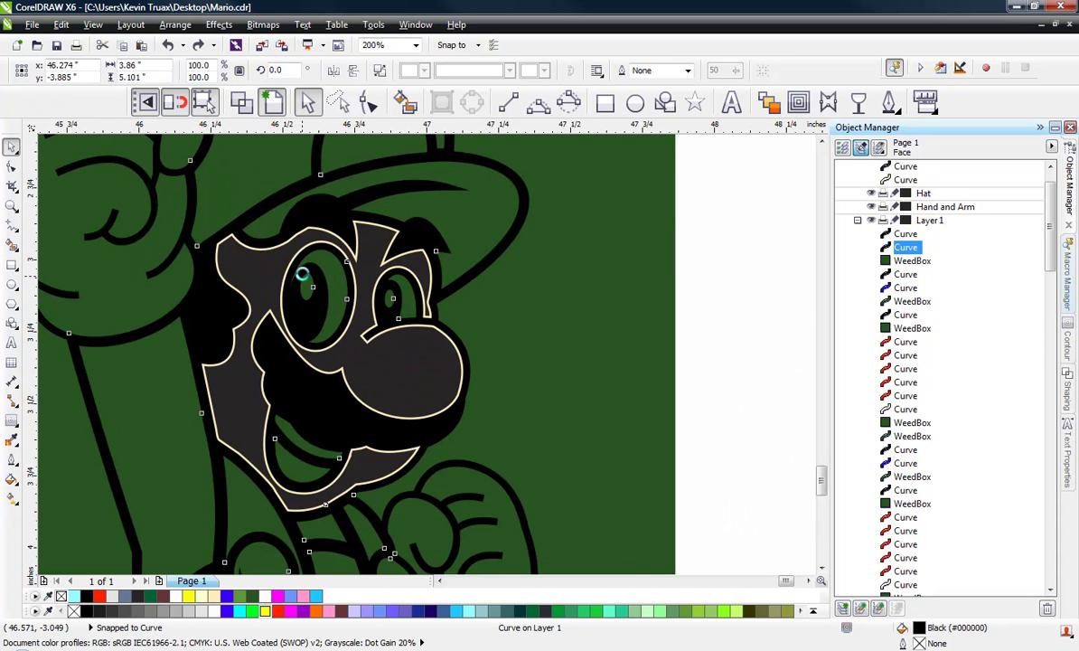
scroll(280, 256, "up", 1)
scroll(275, 228, "down", 1)
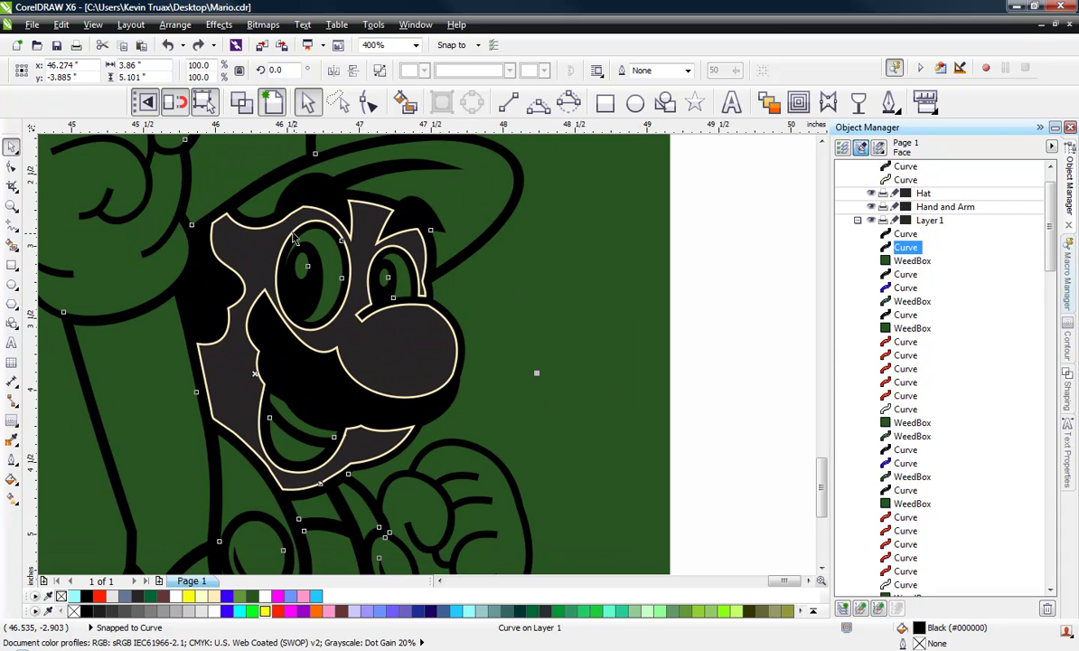
left_click(683, 330)
Delete the nodes forming the face opening's upper corner under the hat brim from the black outline curve
scroll(357, 298, "down", 1)
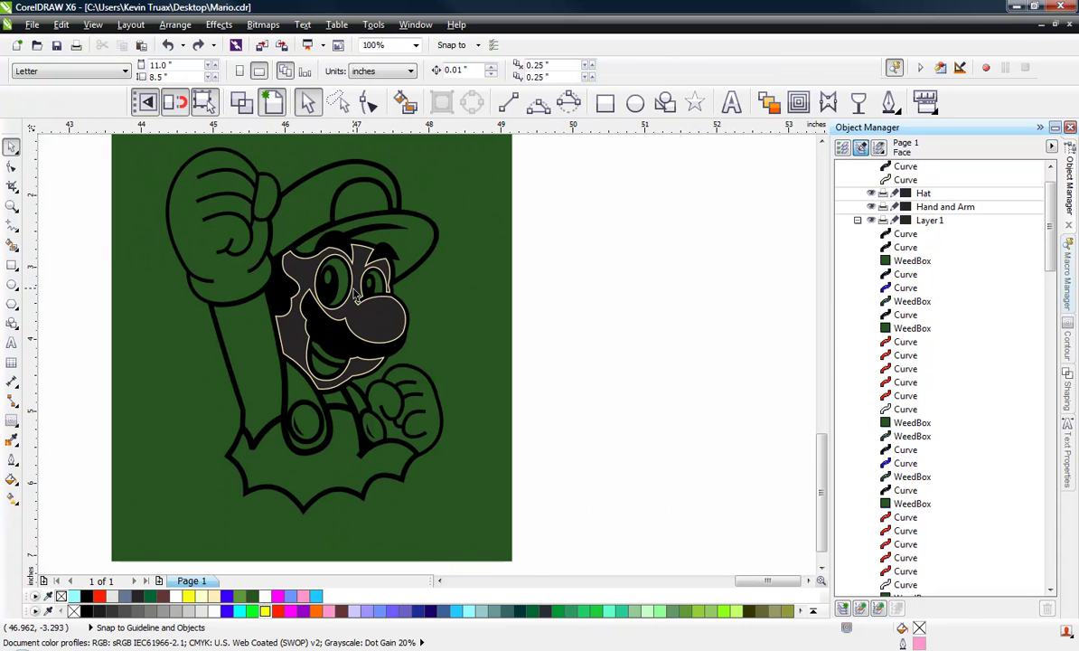
scroll(307, 260, "up", 1)
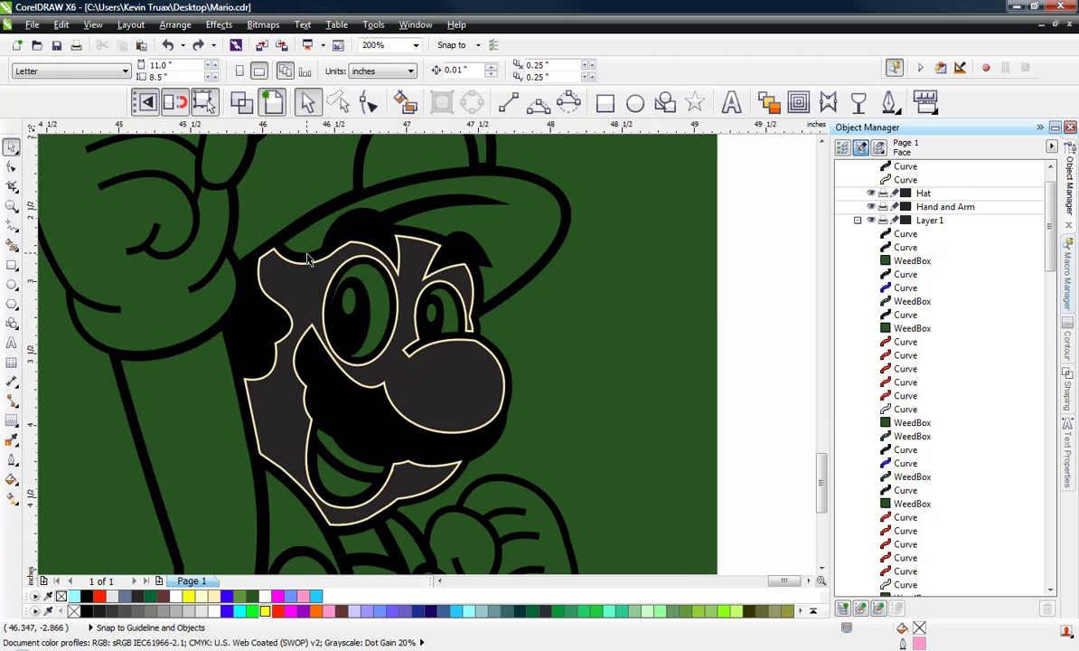
scroll(307, 259, "up", 1)
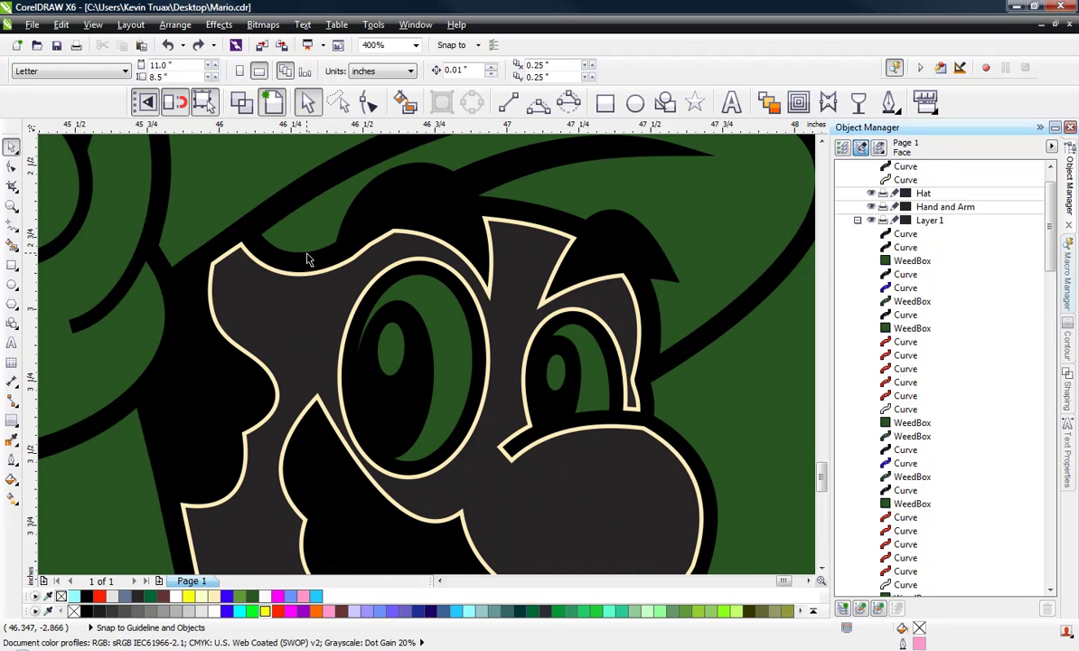
key("F10")
left_click(207, 399)
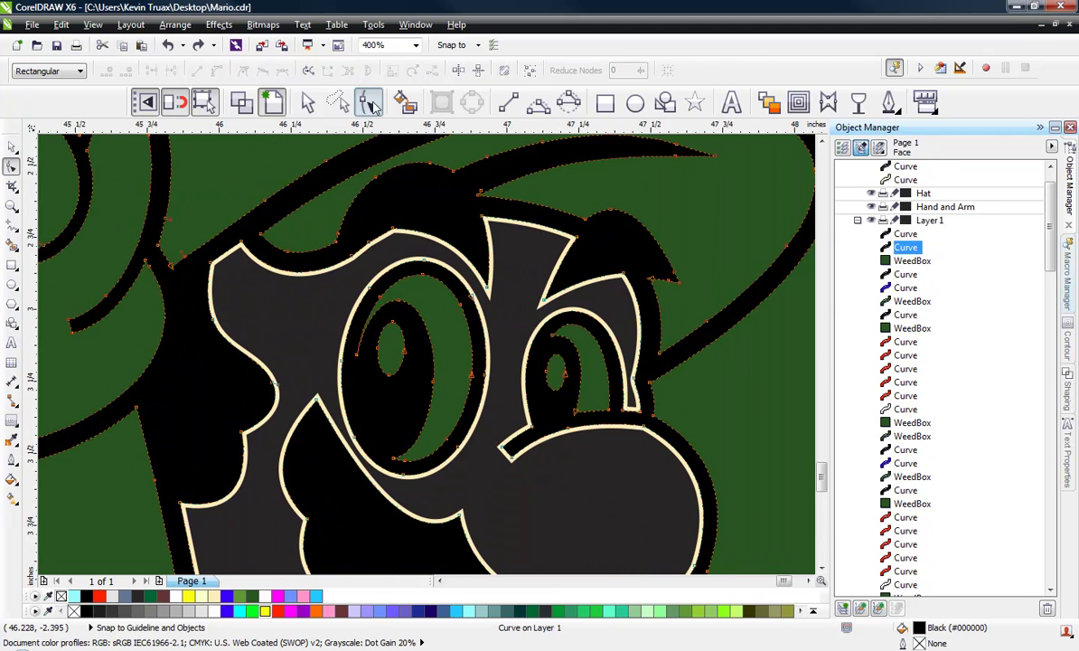
scroll(226, 243, "up", 2)
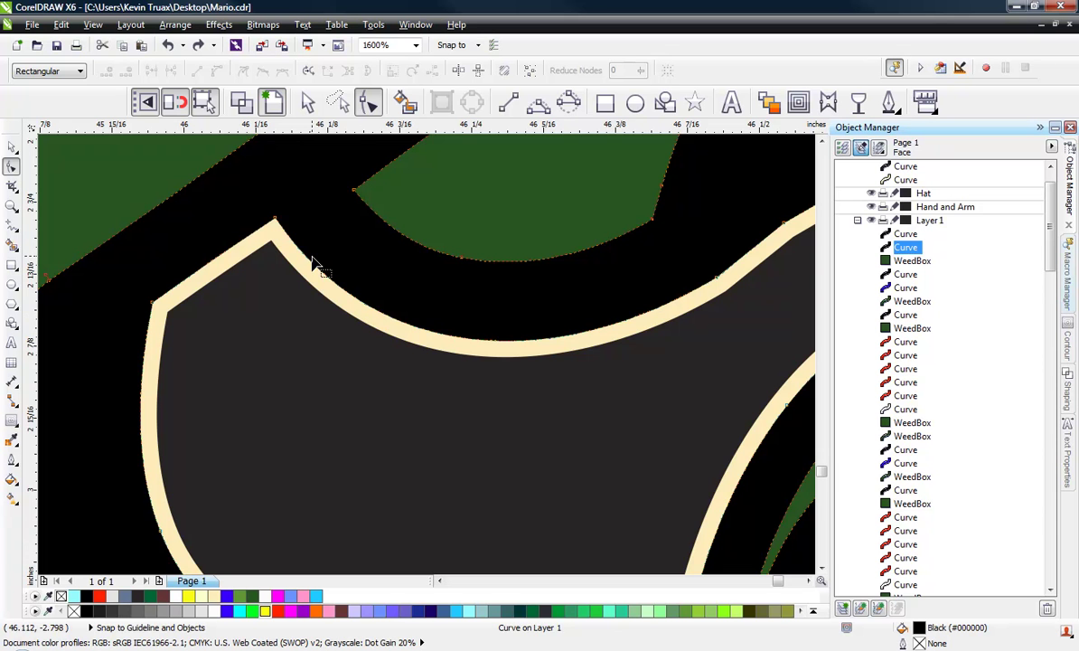
left_click(273, 218)
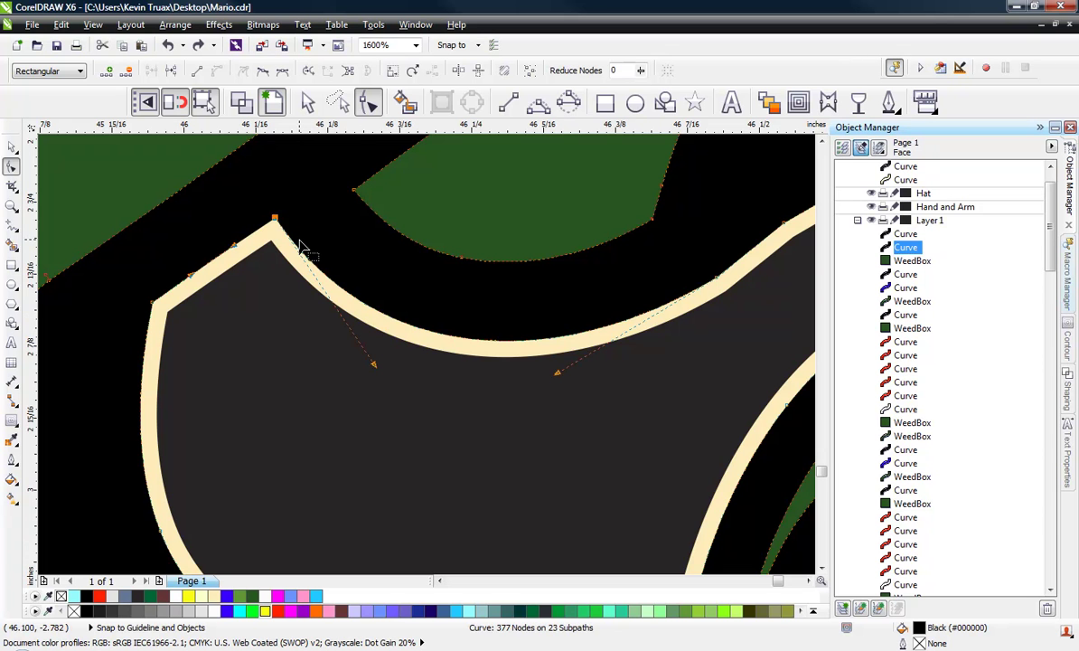
key("Delete")
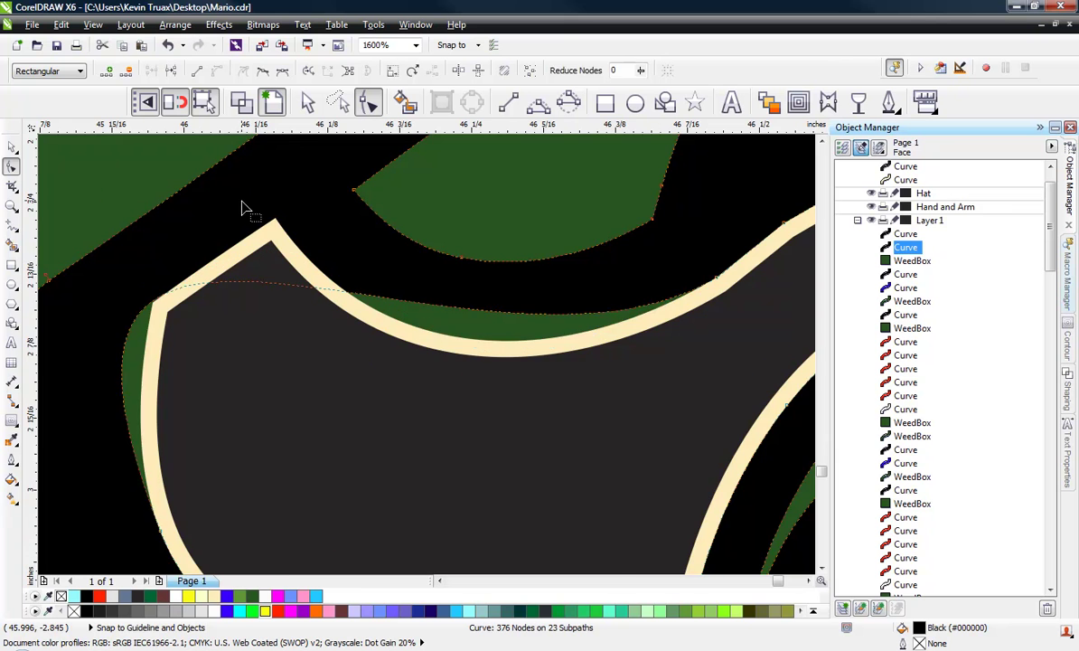
key("Delete")
Delete the black outline's nodes along the sideburn edge of the face opening
scroll(242, 208, "down", 1)
left_click_drag(195, 354, 226, 395)
left_click_drag(269, 472, 327, 519)
key("Delete")
scroll(401, 375, "down", 1)
scroll(272, 373, "up", 2)
left_click_drag(272, 366, 327, 429)
key("Delete")
Reselect the black outline curve and delete its face-opening nodes below the sideburn and down the back of the cheek
scroll(341, 373, "down", 2)
scroll(341, 373, "up", 1)
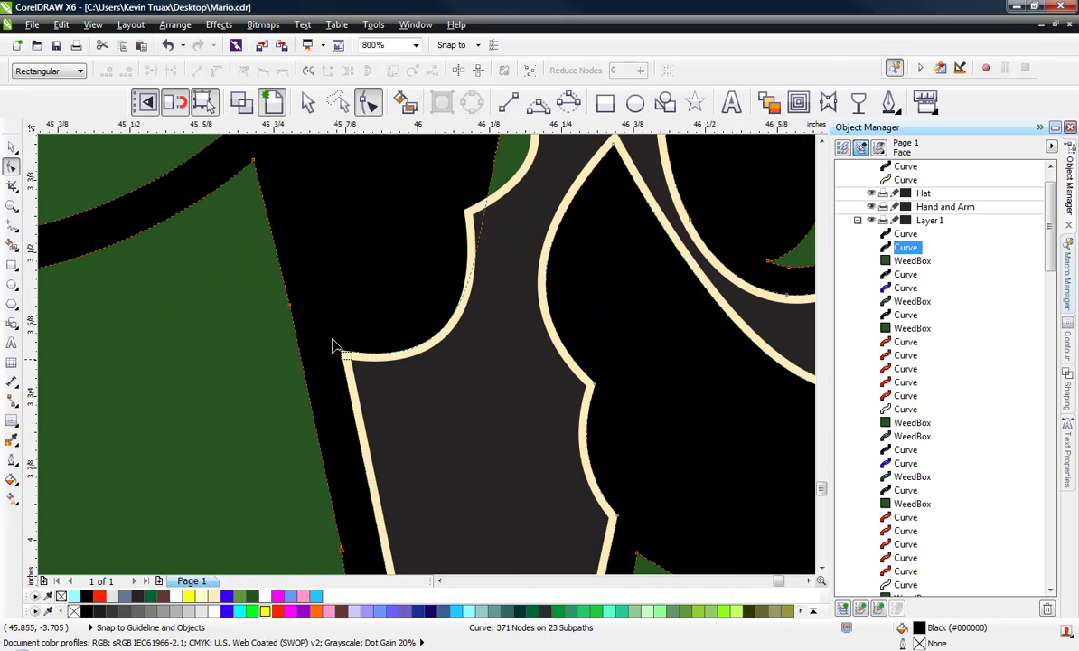
left_click_drag(325, 334, 357, 370)
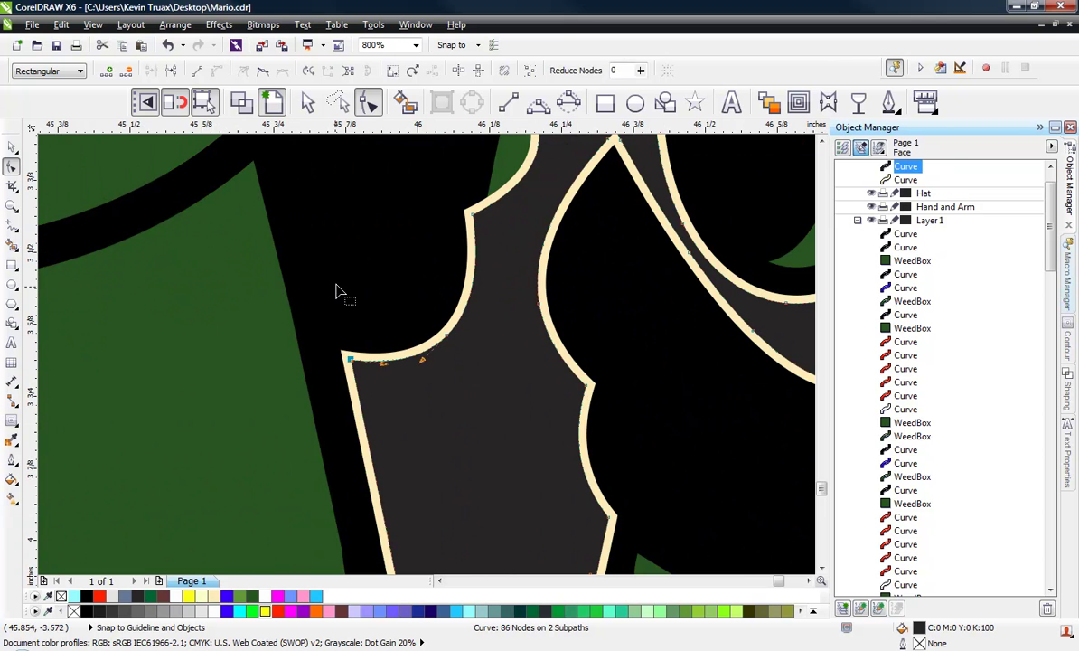
left_click(355, 323)
left_click_drag(327, 333, 383, 449)
key("Delete")
scroll(387, 259, "down", 1)
scroll(408, 462, "up", 1)
key("Delete")
Delete the black outline's nodes along the jaw edge of the face opening down to the chin
scroll(364, 288, "down", 1)
scroll(425, 407, "up", 1)
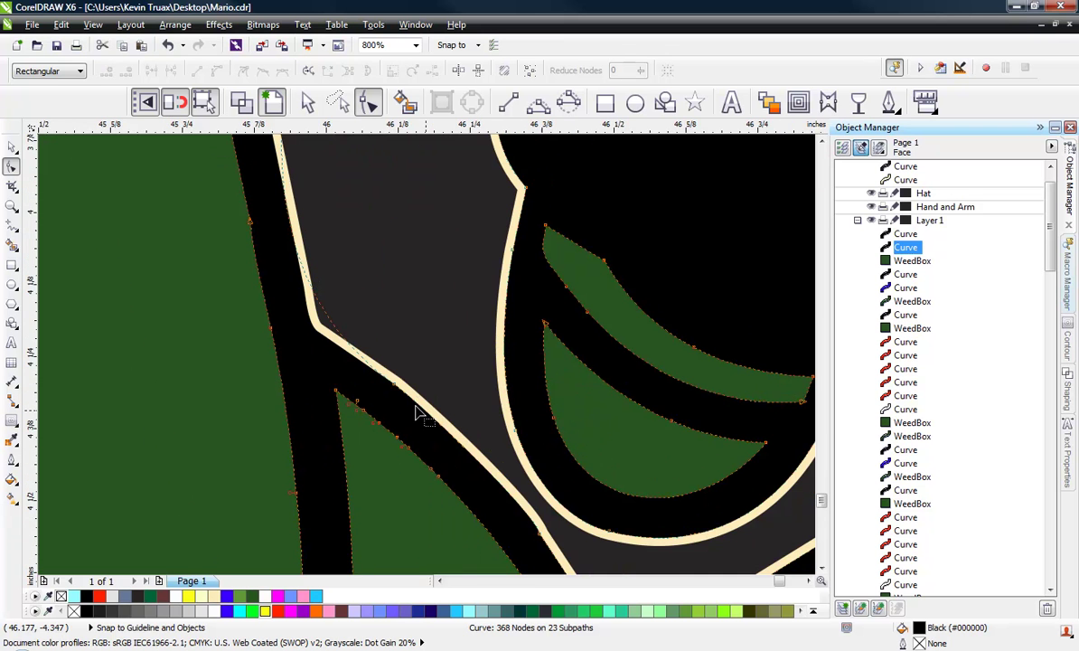
left_click(398, 382)
key("Delete")
scroll(385, 311, "down", 1)
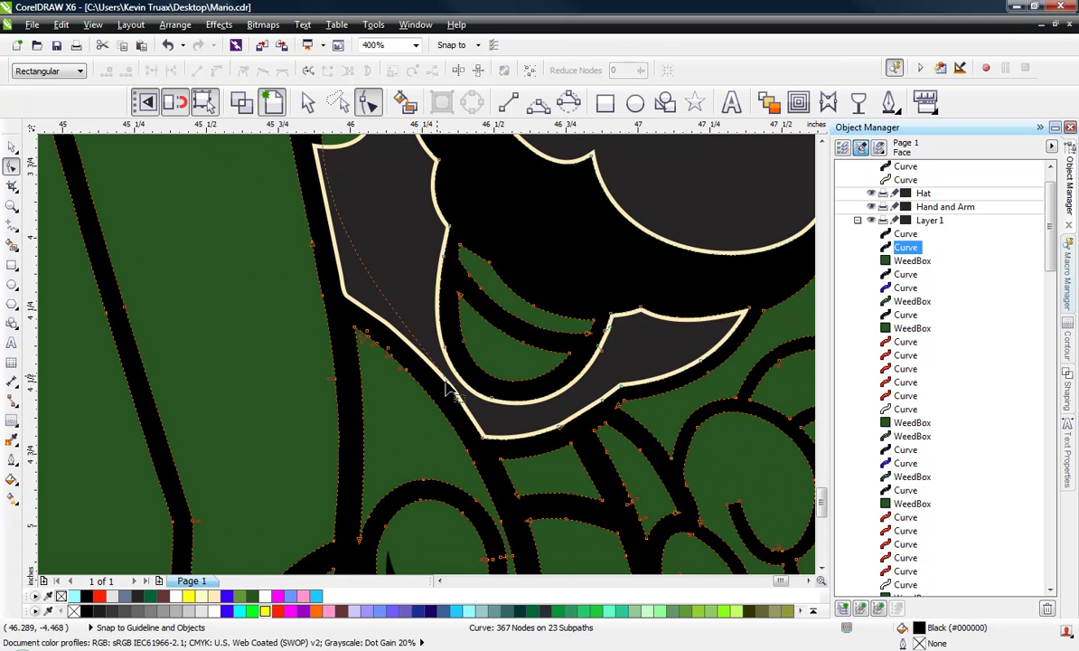
scroll(446, 389, "up", 1)
left_click(456, 408)
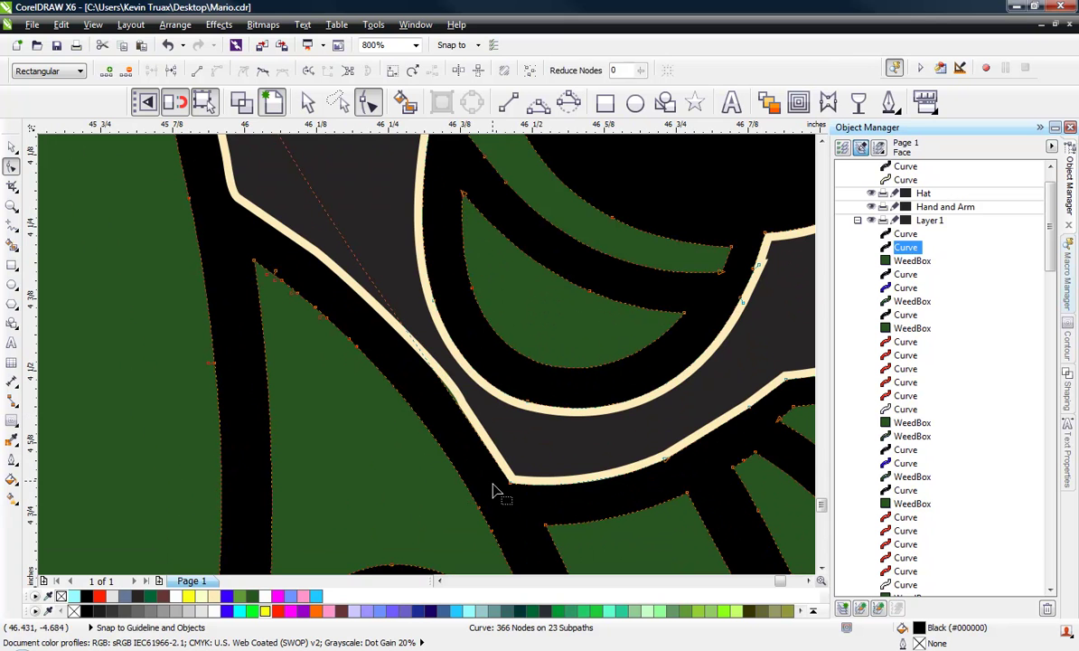
key("Delete")
left_click(477, 415)
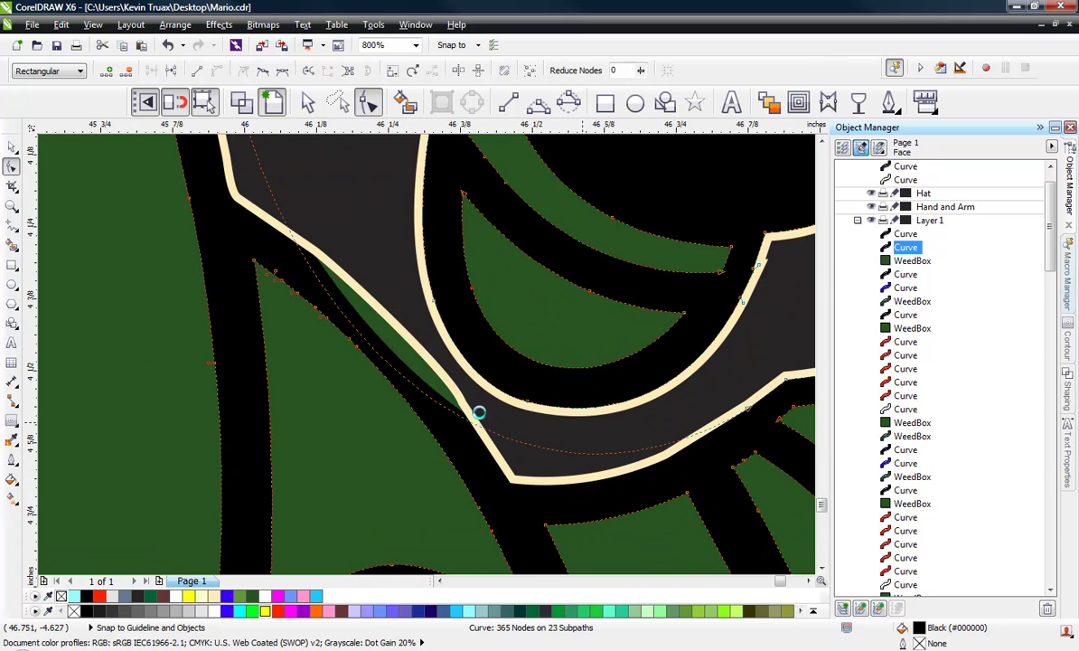
key("Delete")
Delete the black outline's nodes at the bend in the jaw edge just above the clenched lower fist
scroll(488, 415, "down", 1)
scroll(584, 425, "up", 2)
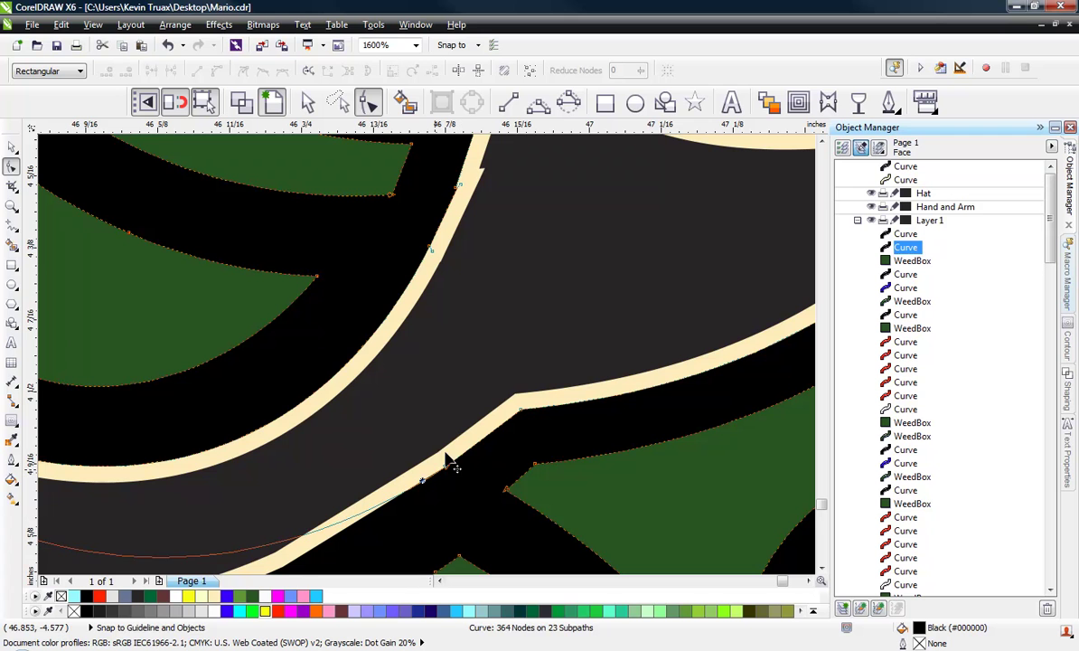
left_click_drag(447, 461, 397, 451)
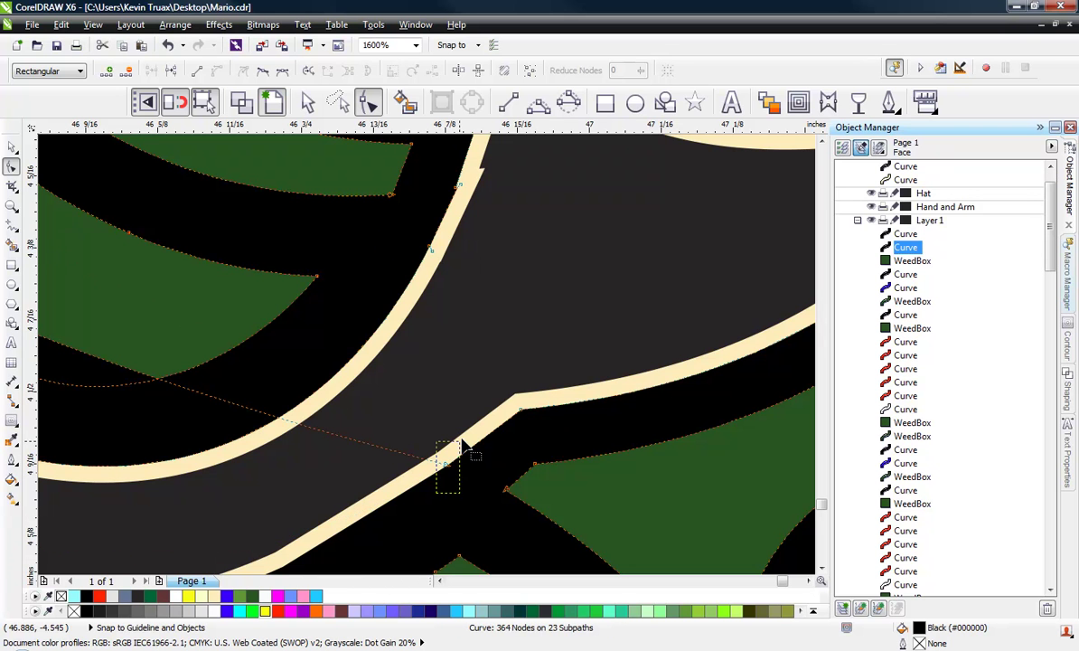
key("Delete")
left_click(513, 402)
key("Delete")
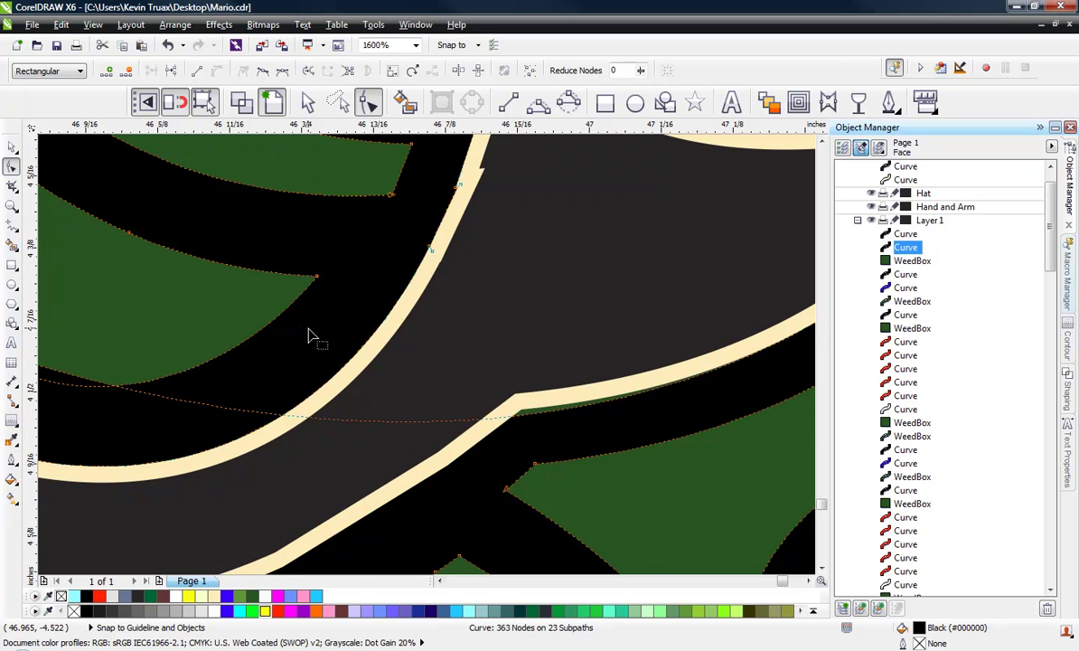
Delete the black outline's nodes around the pointed front of the chin and its edge beneath the moustache
scroll(313, 337, "down", 2)
scroll(400, 337, "up", 1)
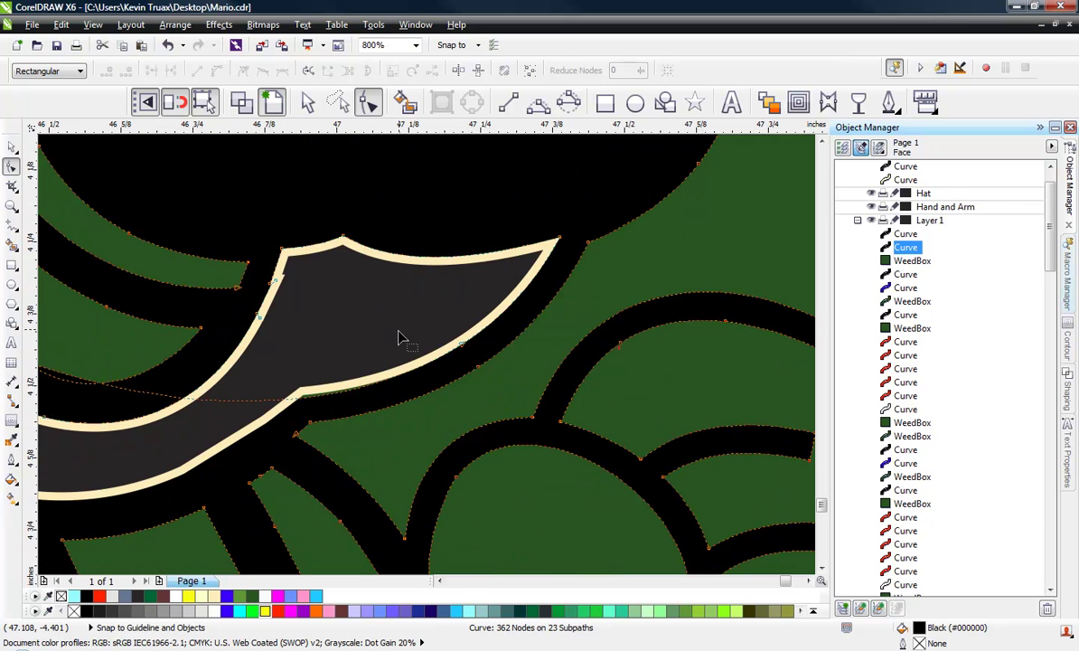
left_click(461, 344)
key("Delete")
left_click(342, 234)
key("Delete")
left_click_drag(365, 216, 260, 297)
key("Delete")
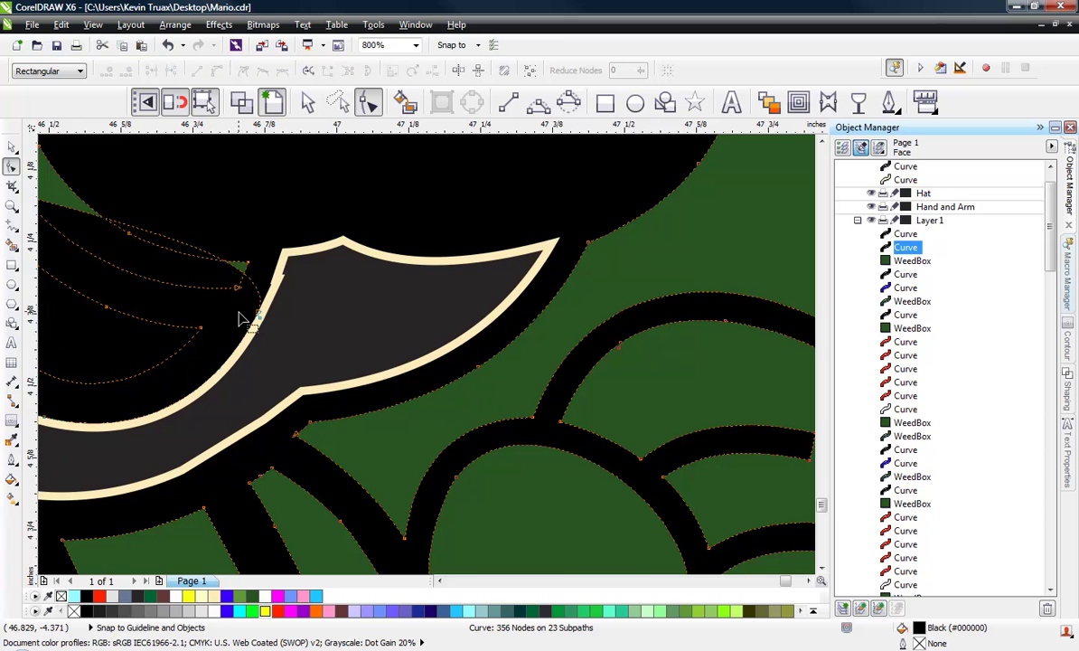
Delete the black outline's nodes along the face opening's curve beneath the mouth
scroll(404, 344, "down", 1)
scroll(188, 333, "up", 1)
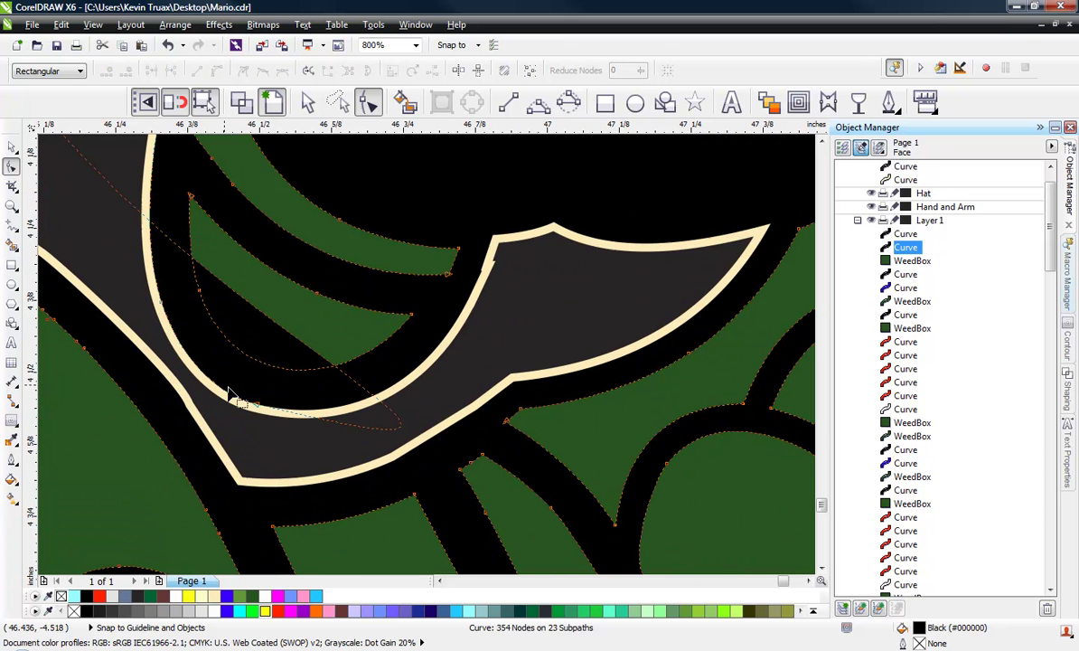
left_click_drag(233, 388, 267, 417)
key("Delete")
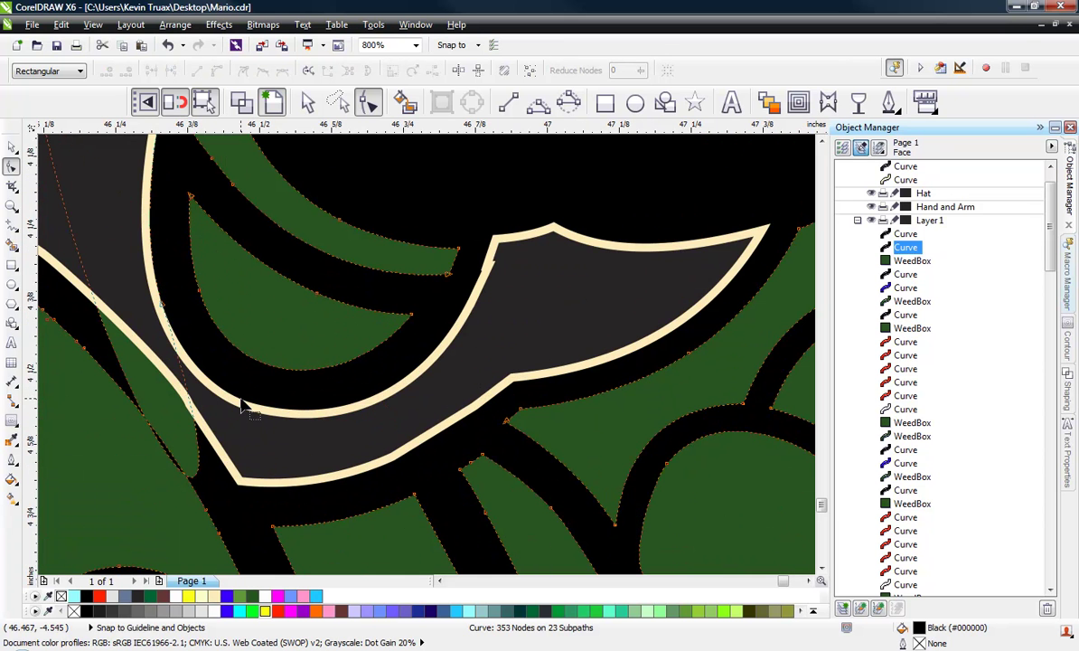
left_click_drag(144, 296, 172, 312)
key("Delete")
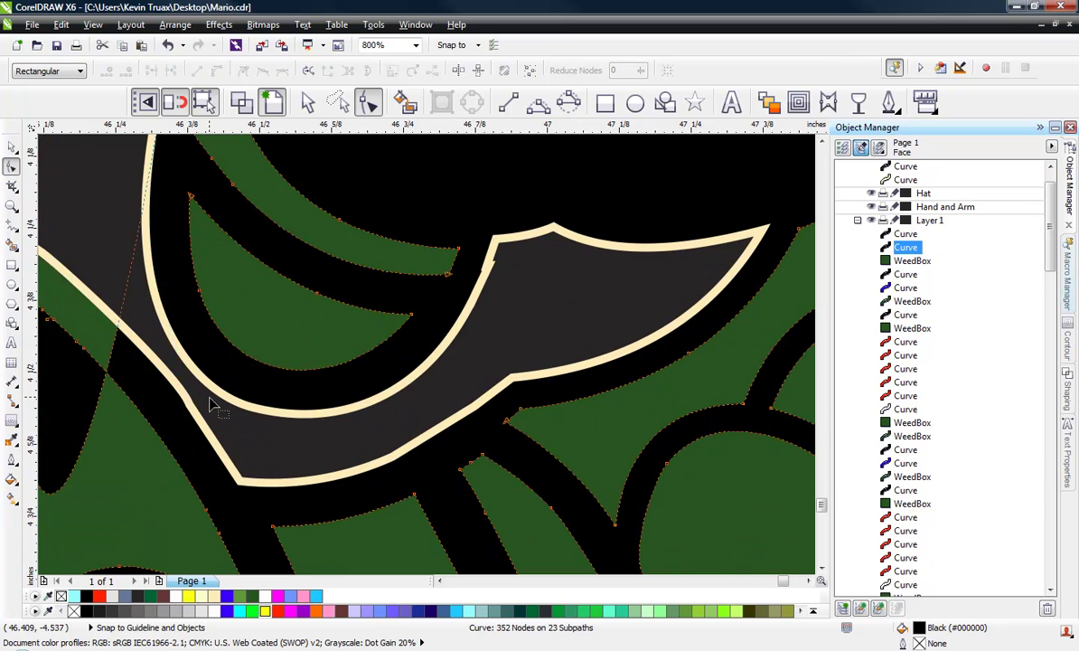
Delete the black outline's nodes from the rear edge of the mouth up along the moustache's scalloped back edge
scroll(206, 391, "down", 1)
scroll(175, 255, "up", 2)
left_click_drag(149, 212, 212, 282)
key("Delete")
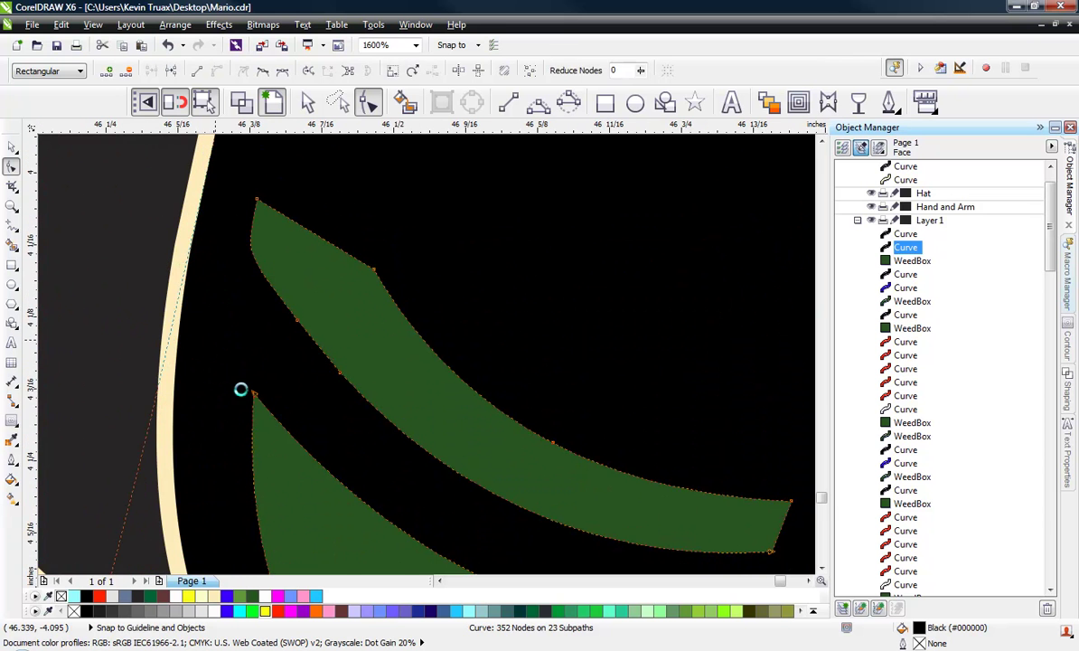
scroll(222, 332, "down", 1)
left_click_drag(227, 337, 304, 368)
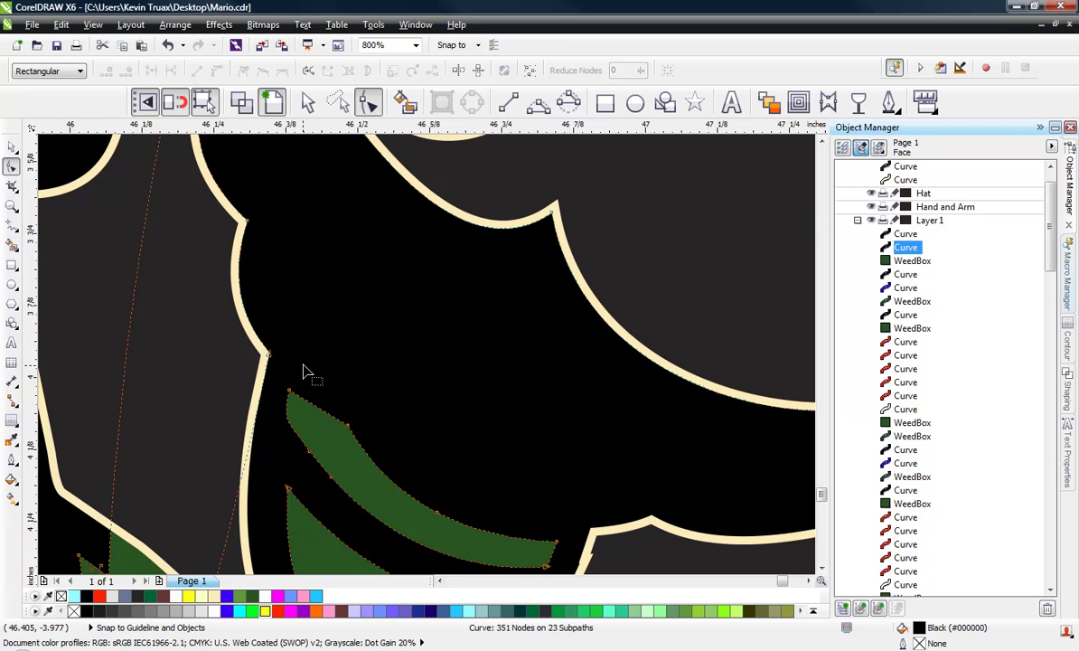
key("Delete")
left_click_drag(275, 197, 229, 262)
key("Delete")
scroll(217, 384, "down", 1)
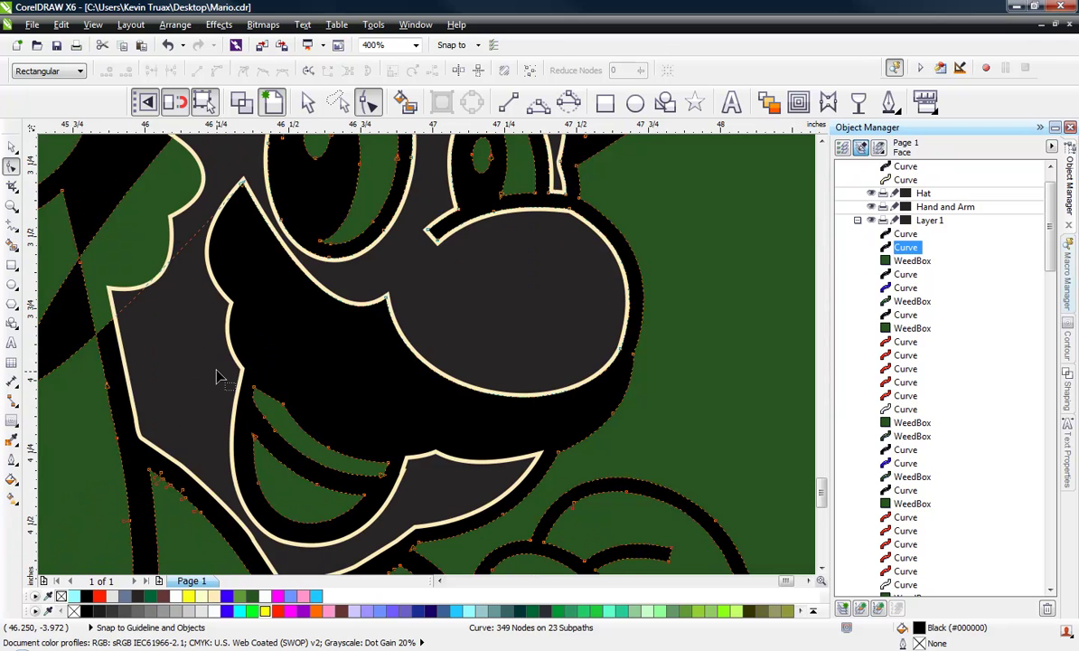
Delete the black outline's nodes at the moustache's upper tip and at the notch where it meets the nose
scroll(237, 167, "up", 1)
left_click_drag(239, 183, 254, 237)
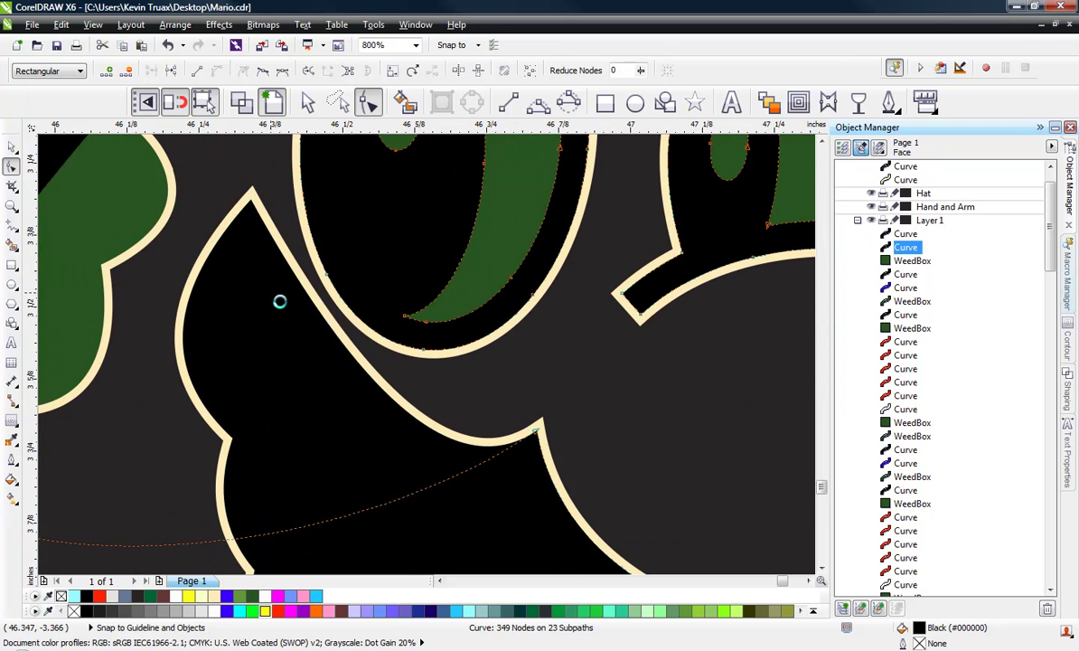
key("Delete")
left_click_drag(536, 447, 548, 468)
key("Delete")
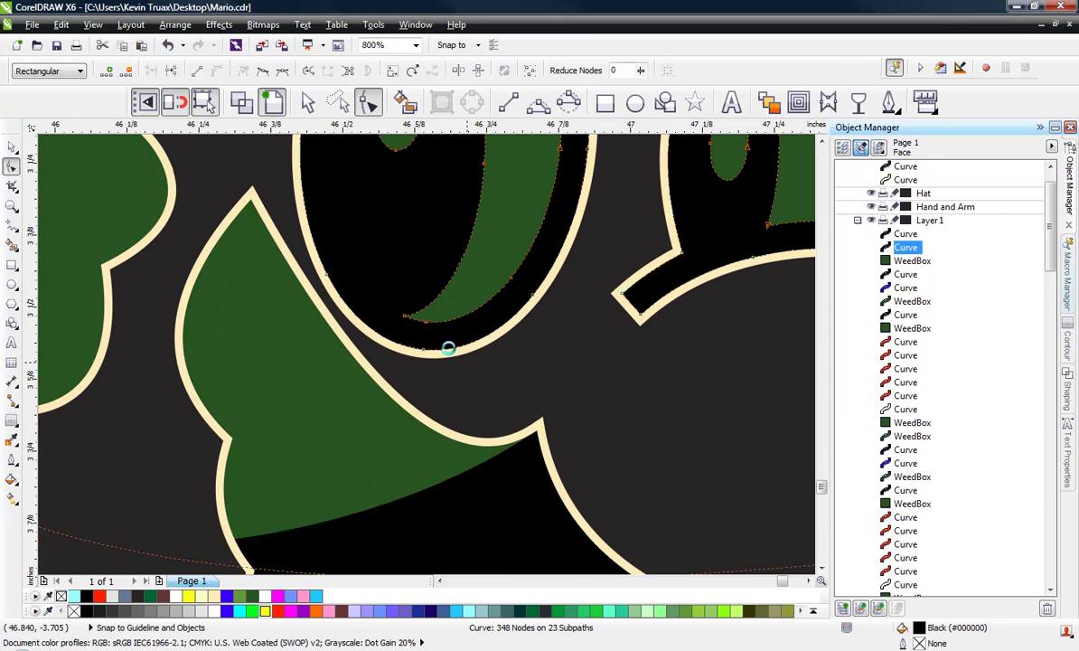
Delete the black outline's nodes at the lower front and the upper front bend of the nose
scroll(469, 380, "down", 2)
scroll(562, 433, "up", 2)
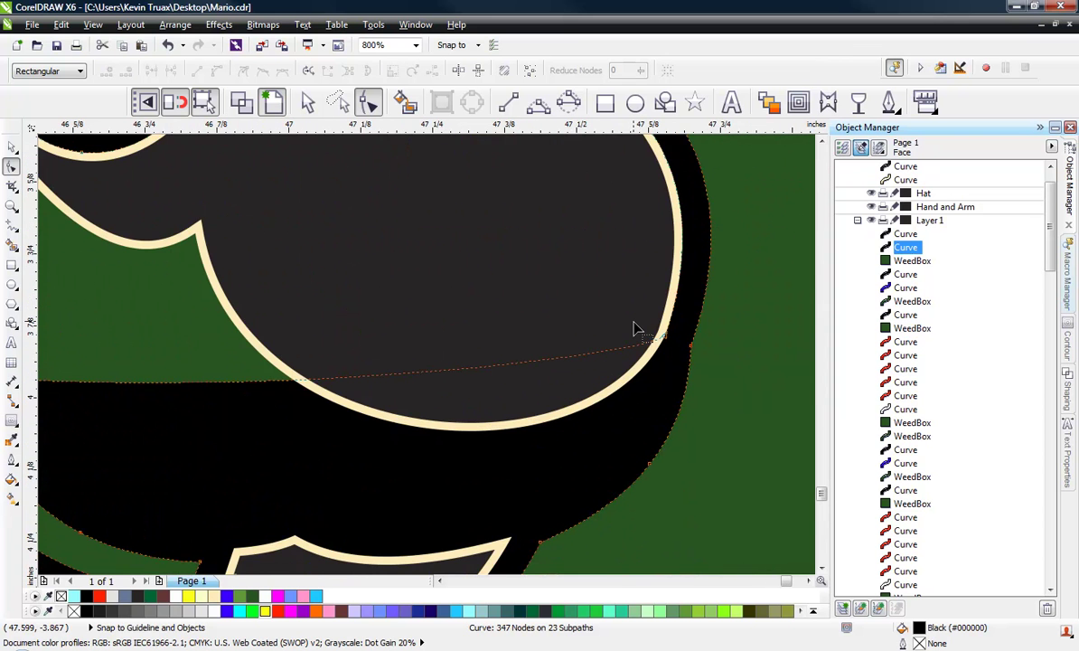
left_click_drag(637, 325, 676, 358)
key("Delete")
scroll(576, 361, "down", 1)
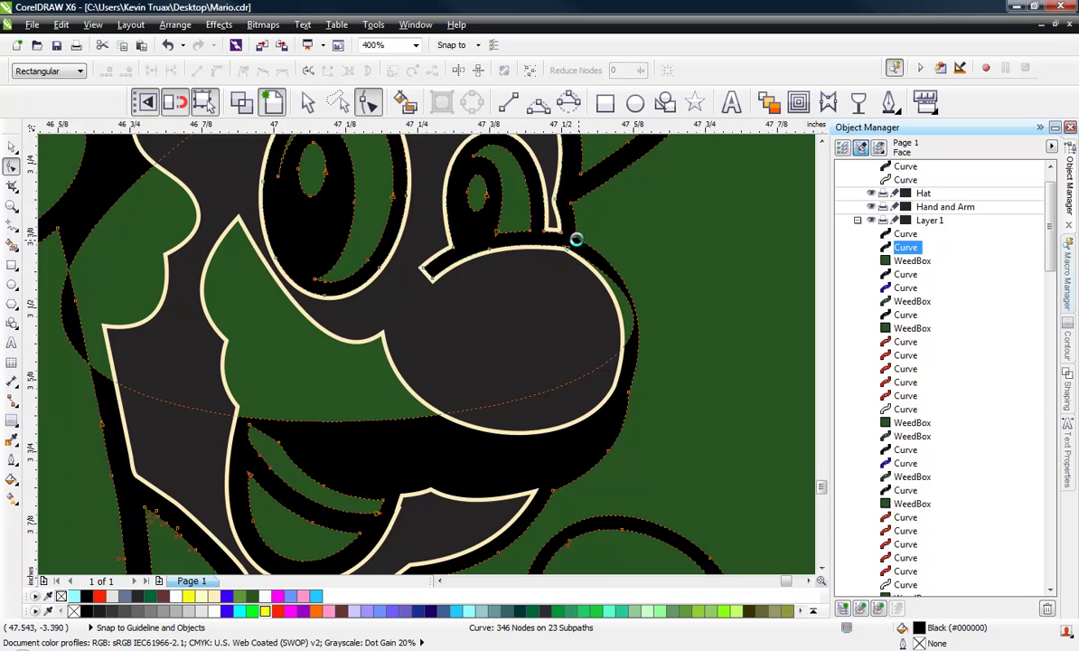
scroll(577, 239, "up", 1)
left_click_drag(533, 243, 562, 267)
key("Delete")
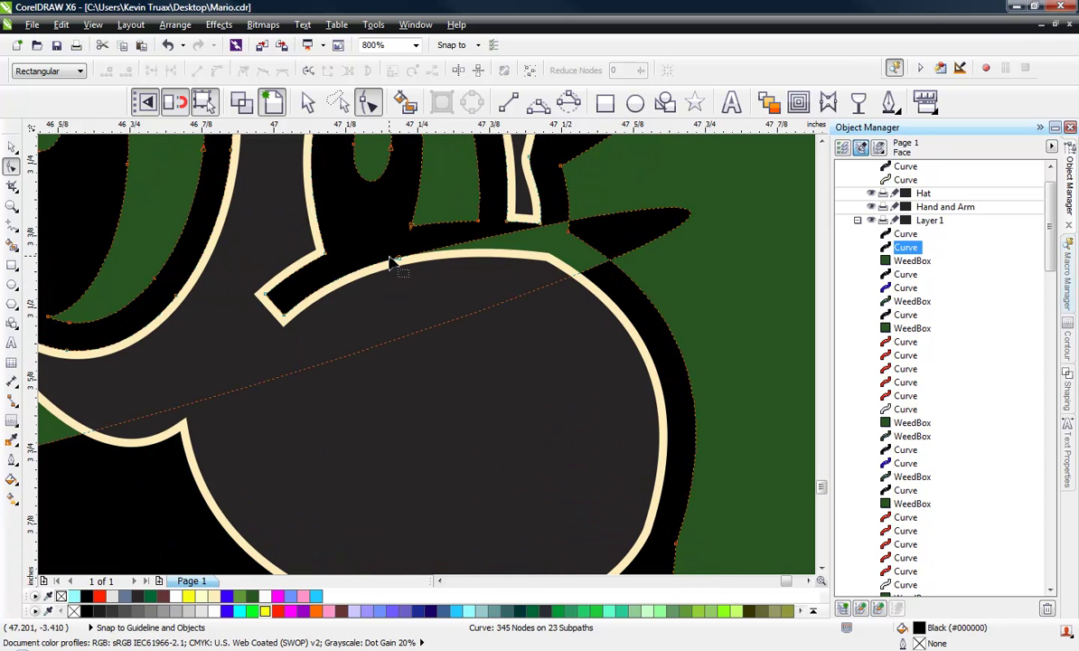
Delete the black outline's nodes on top of the nose and around the short line at the nose bridge
left_click_drag(409, 265, 409, 265)
key("Delete")
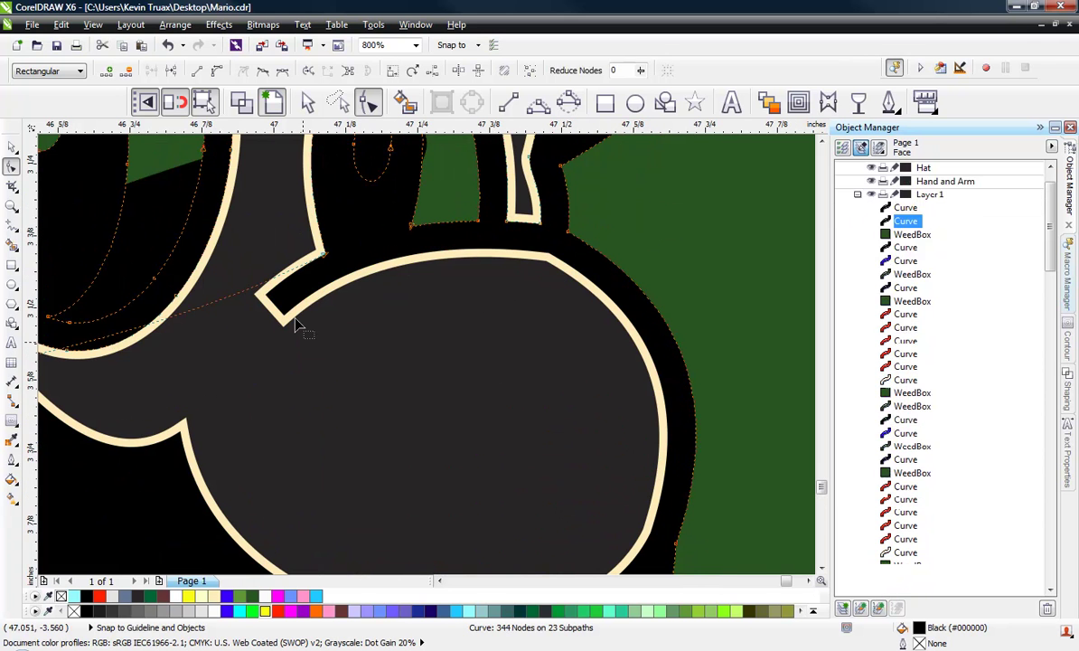
left_click_drag(278, 227, 328, 268)
key("Delete")
scroll(369, 376, "down", 1)
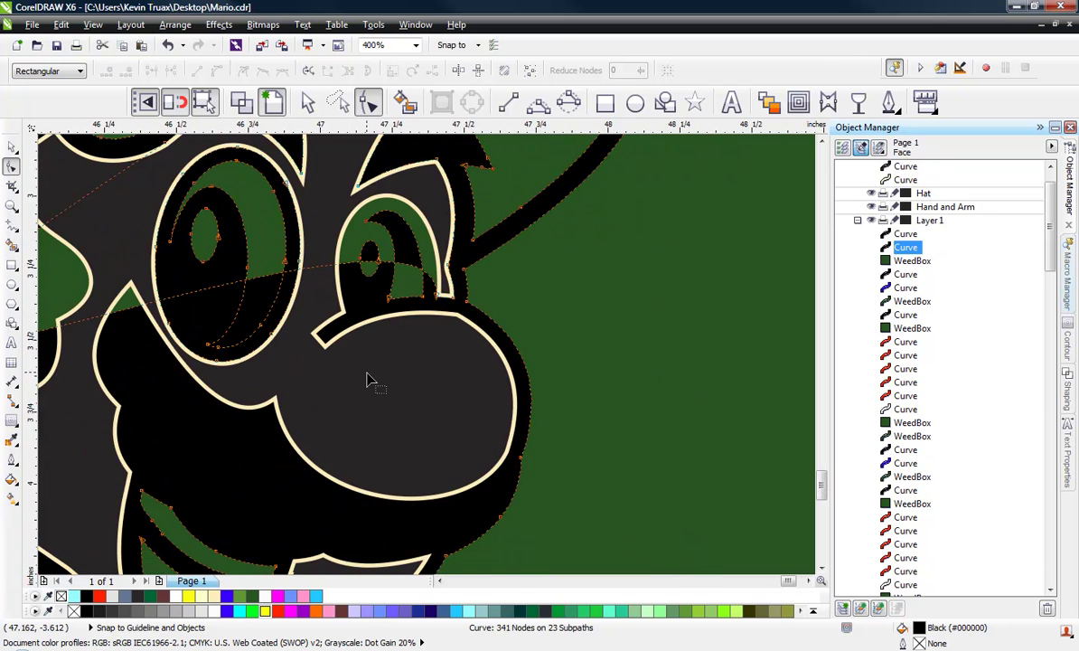
Delete the black outline's nodes at the lower end and bend of the narrow face strip beside the smaller eye
scroll(382, 277, "up", 2)
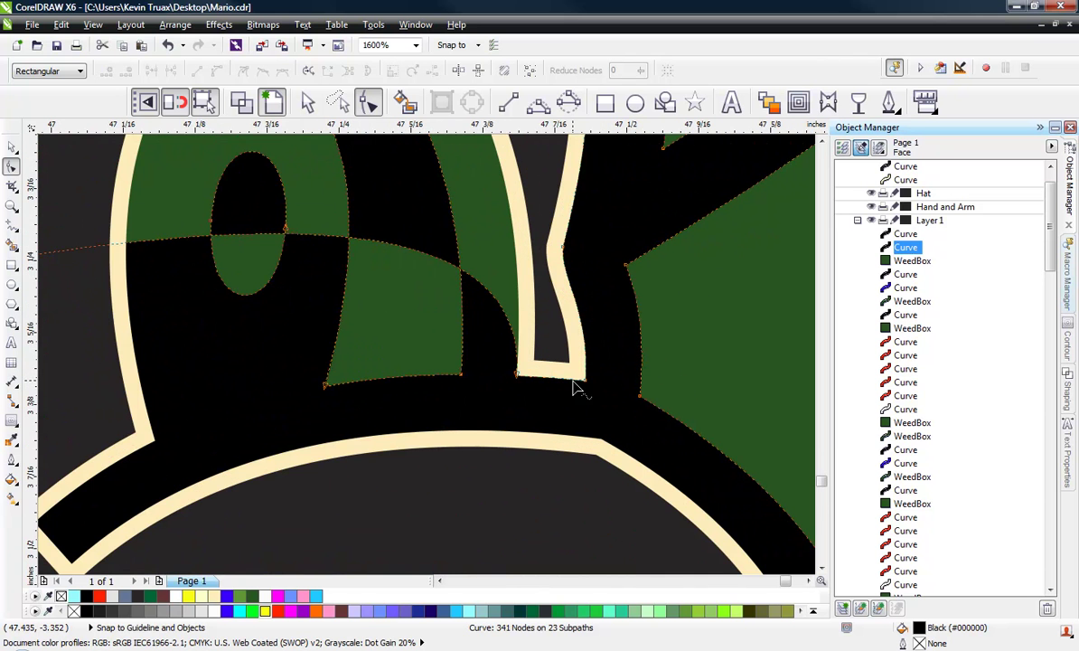
left_click_drag(506, 363, 571, 394)
key("Delete")
scroll(518, 428, "down", 1)
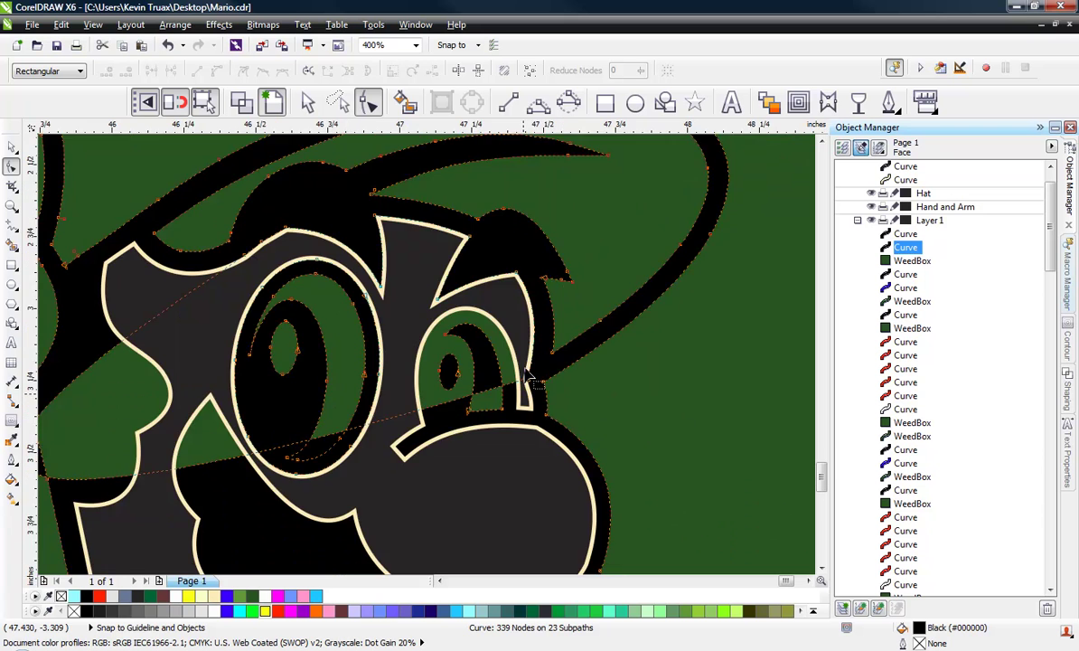
scroll(542, 408, "up", 1)
left_click_drag(530, 466, 562, 536)
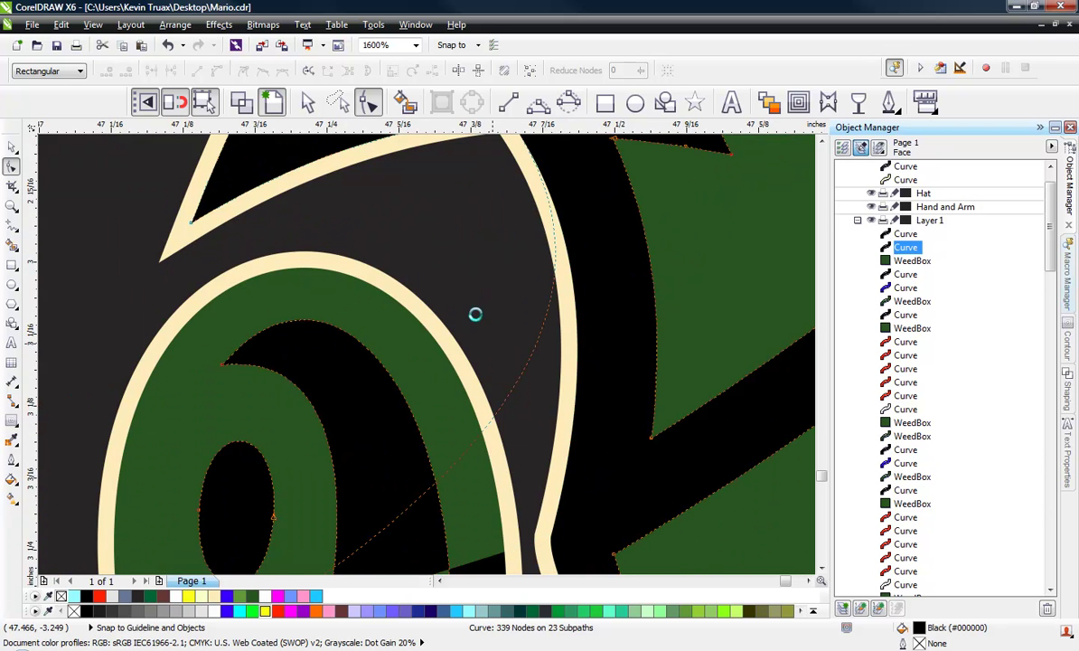
key("Delete")
Delete the black outline's face-opening nodes around the smaller eye's eyebrow and the forehead gap between the eyebrows
scroll(442, 293, "down", 2)
scroll(471, 284, "up", 2)
left_click_drag(539, 229, 661, 309)
key("Delete")
scroll(310, 412, "down", 1)
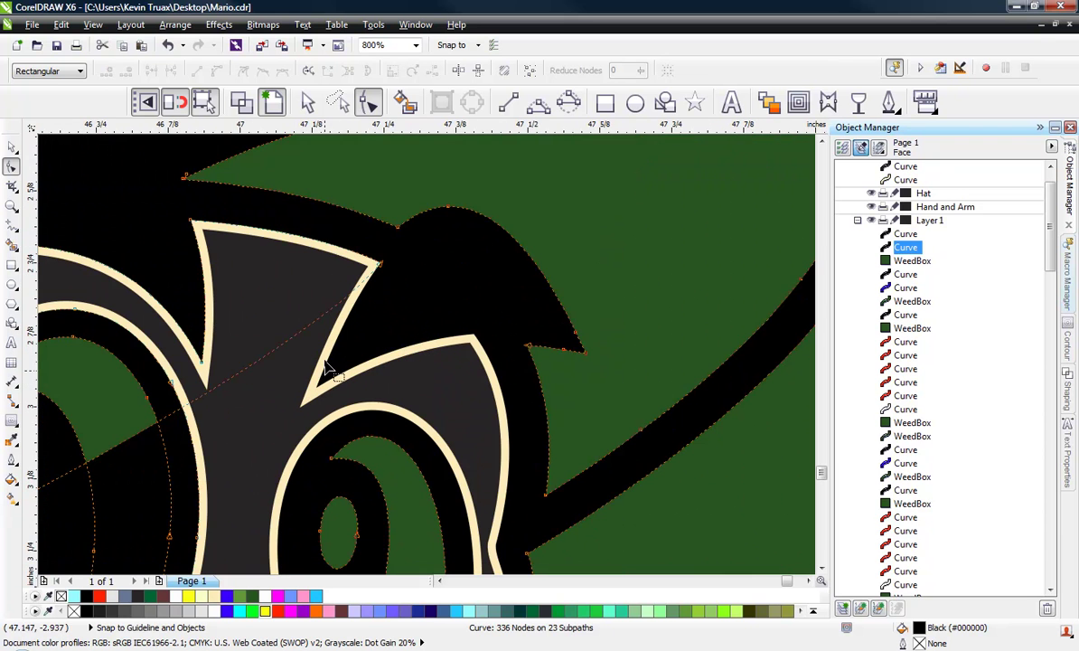
left_click_drag(353, 253, 385, 290)
key("Delete")
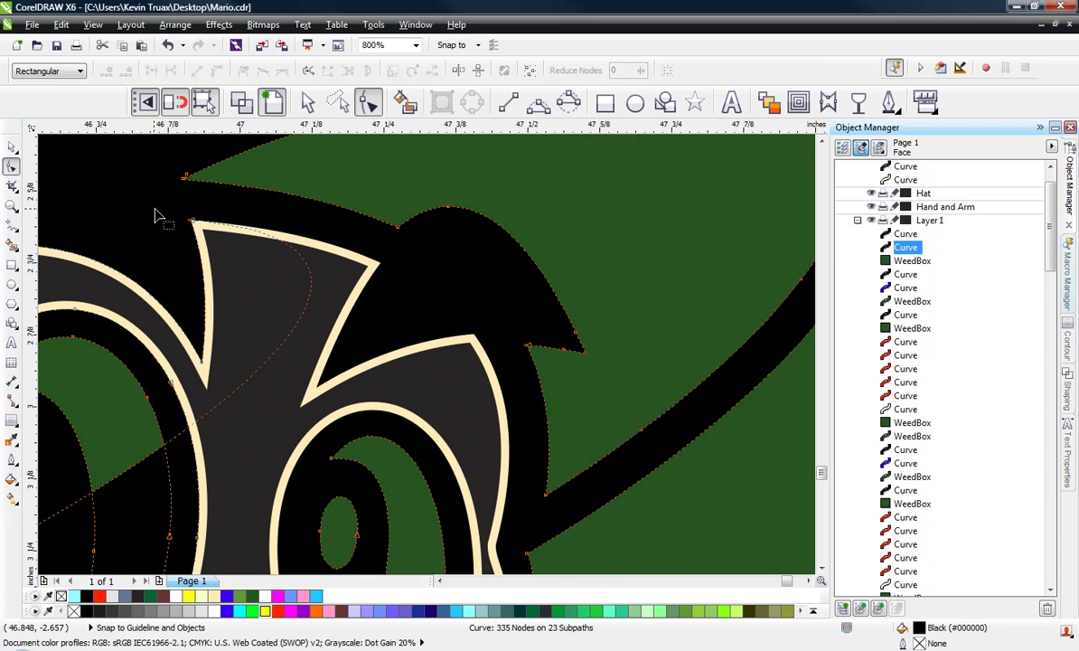
key("Delete")
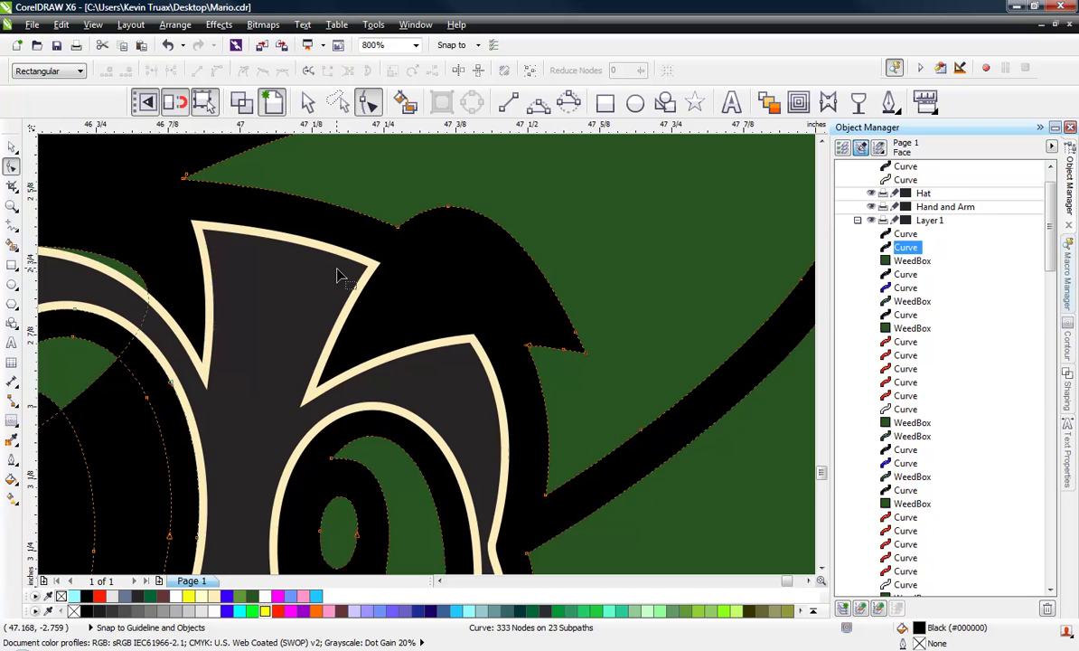
Delete the black outline's remaining face-opening nodes along the eyebrow and hairline above the larger eye
scroll(160, 263, "down", 1)
scroll(161, 262, "up", 1)
left_click_drag(248, 235, 80, 305)
key("Delete")
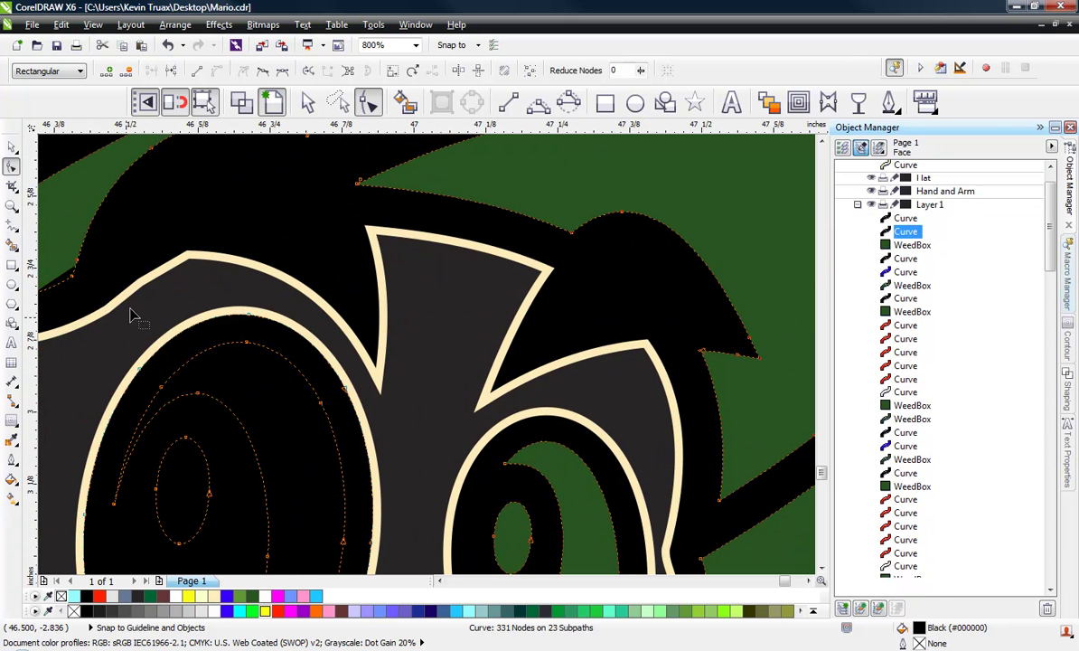
key("Delete")
scroll(294, 264, "down", 1)
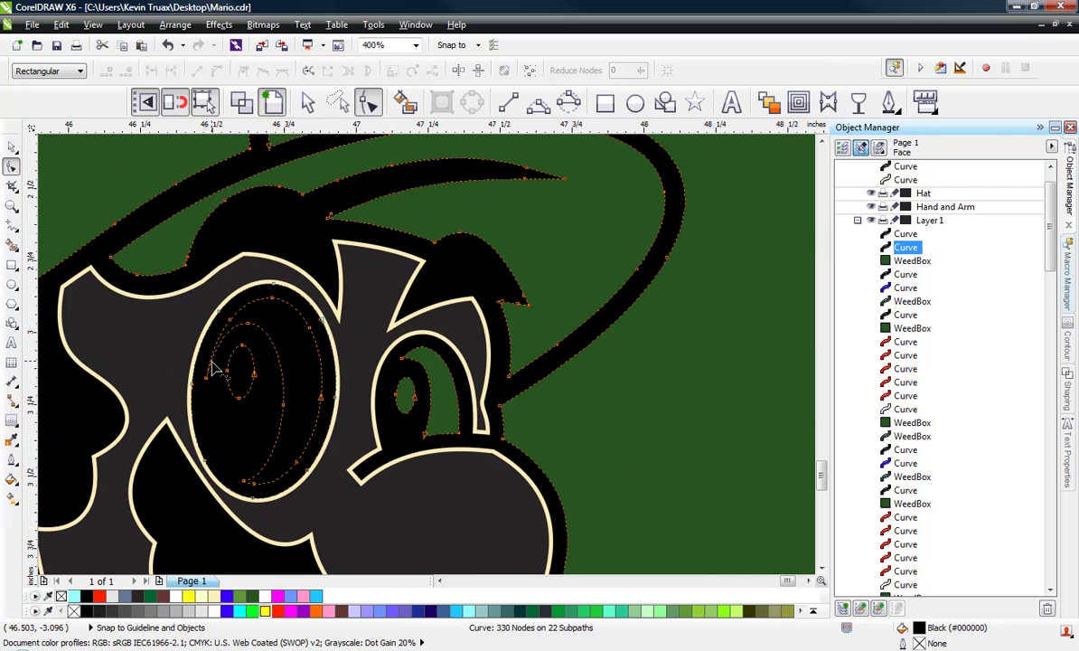
Delete the nodes on the upper and front parts of the larger eye's outer oval in the black outline
scroll(215, 368, "up", 1)
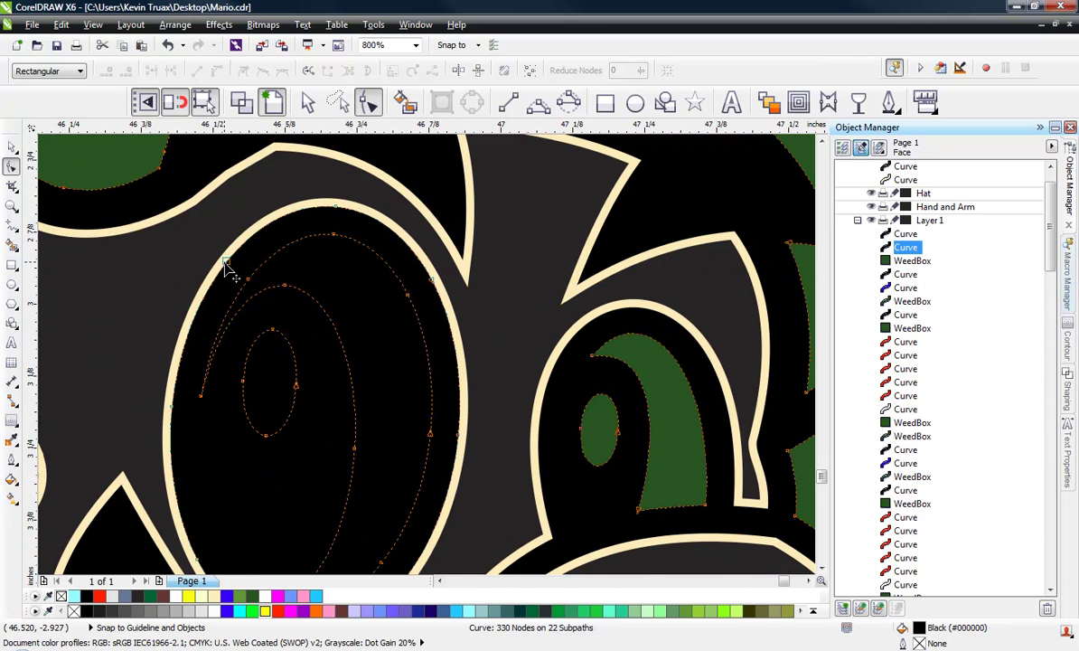
left_click(318, 220)
key("Delete")
left_click_drag(493, 402, 446, 448)
scroll(471, 312, "down", 2)
key("Delete")
scroll(406, 389, "up", 2)
key("Delete")
Delete the nodes along the bottom and rear side of the larger eye's outer oval
left_click(365, 485)
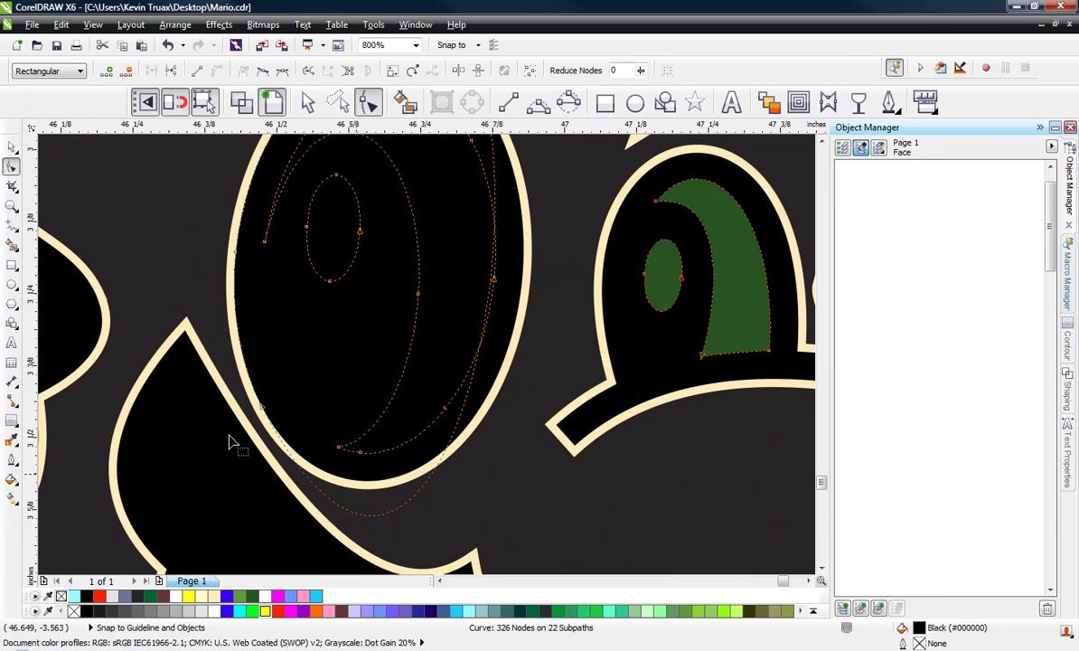
key("Delete")
left_click(264, 414)
key("Delete")
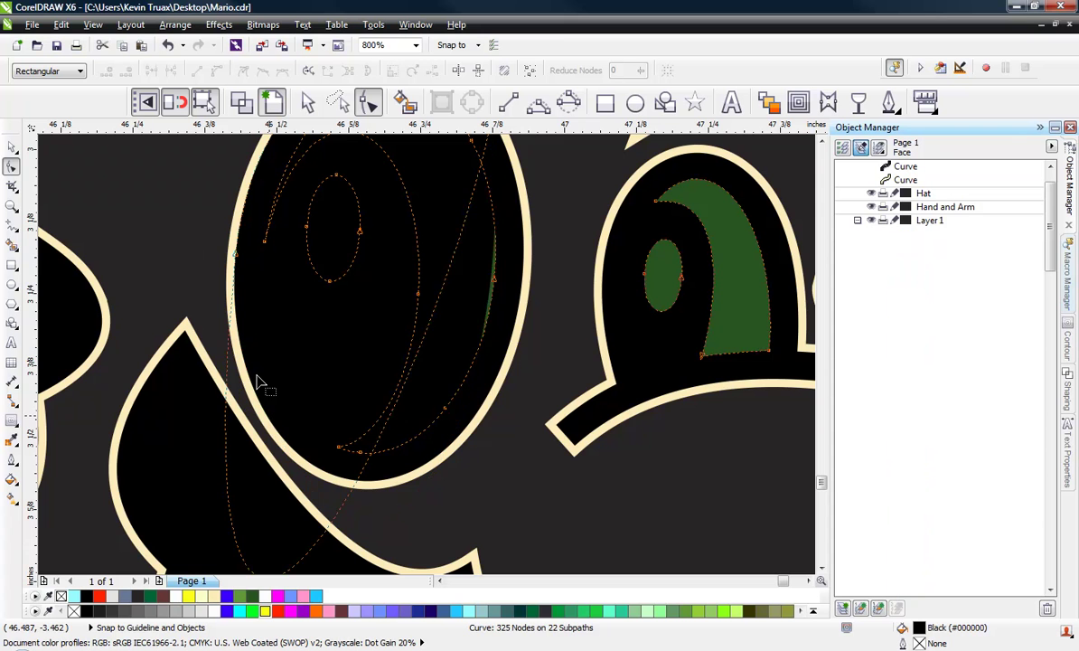
left_click(236, 334)
key("Delete")
scroll(279, 337, "down", 2)
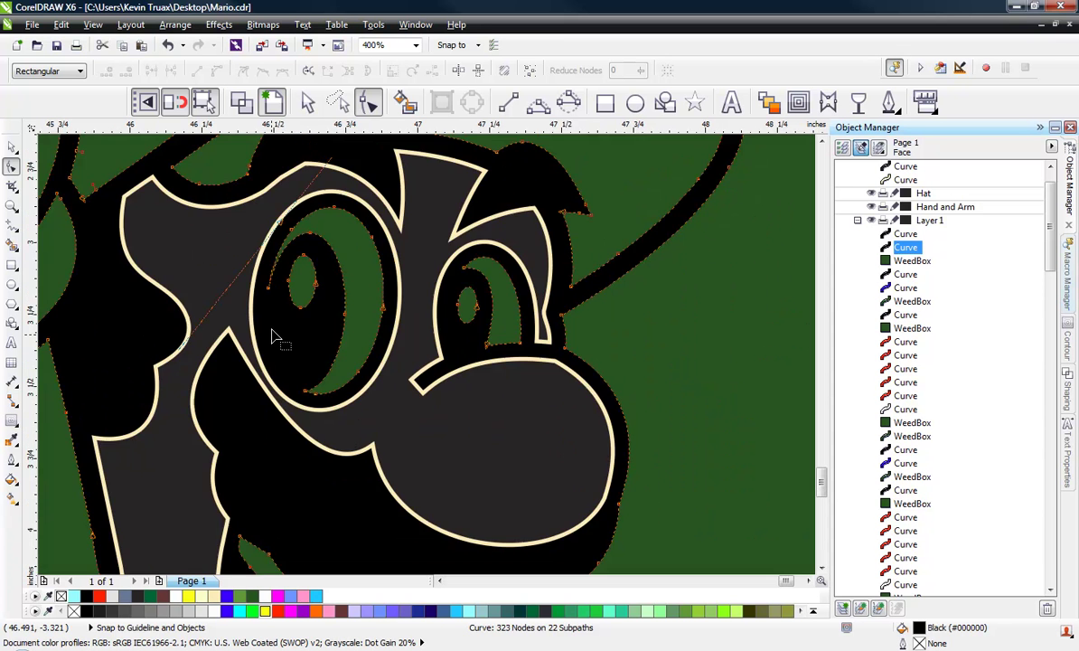
Delete the last leftover node of the larger eye's outer oval so that its subpath is removed
scroll(271, 230, "up", 1)
scroll(280, 238, "up", 2)
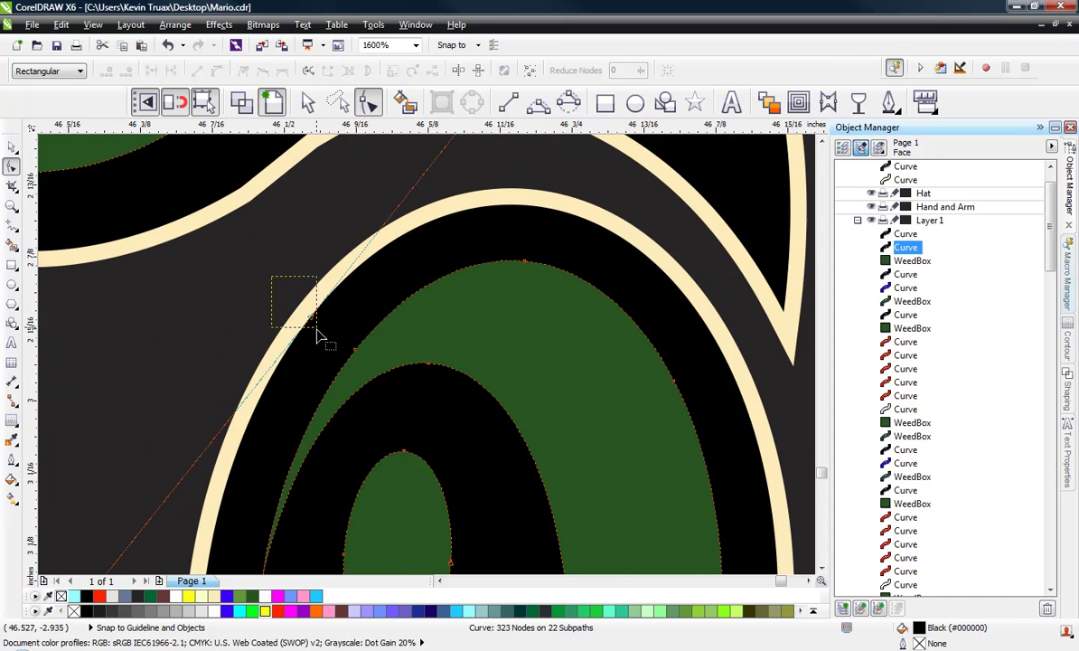
left_click(320, 333)
key("Delete")
scroll(330, 250, "down", 1)
scroll(331, 262, "down", 1)
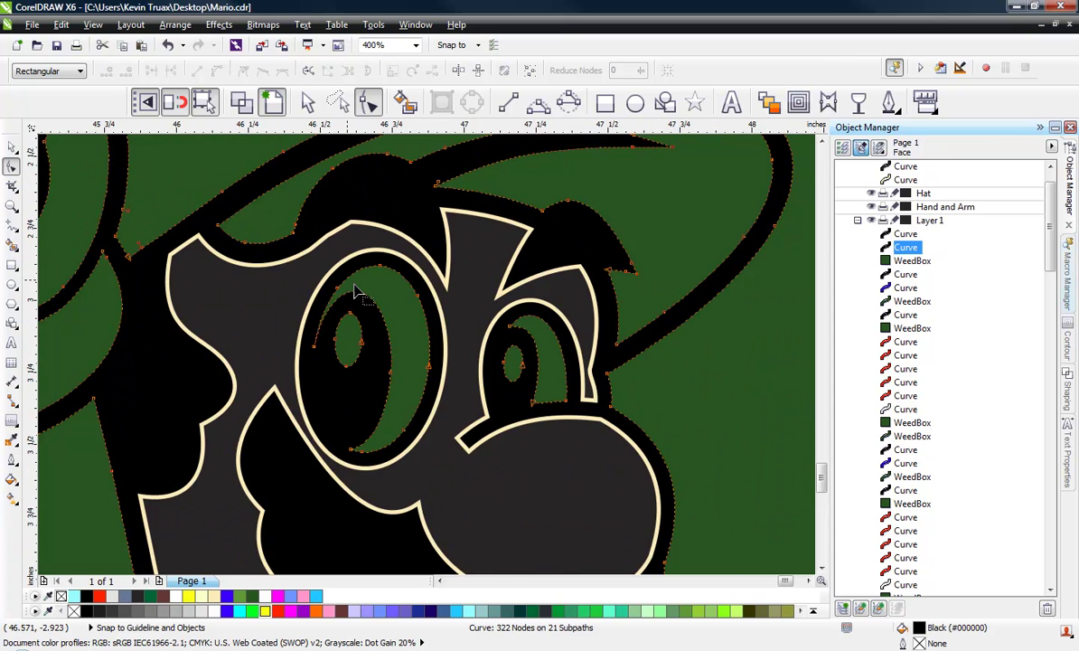
scroll(355, 291, "down", 1)
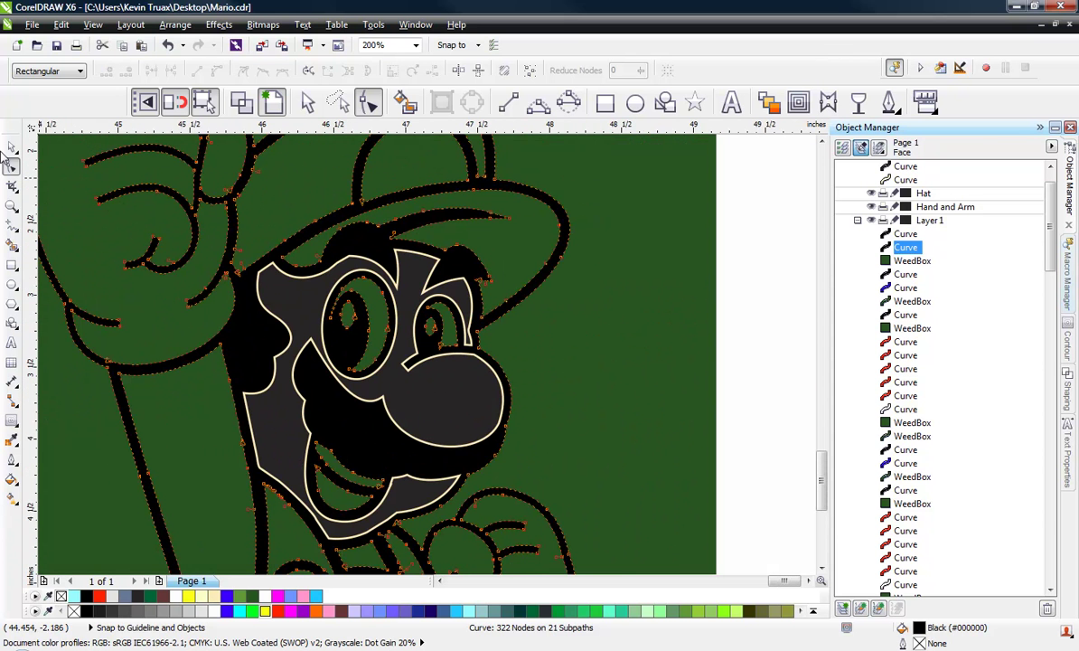
Move the black outline off the green background to inspect its filled face, and undo the move
left_click(9, 147)
left_click(304, 213)
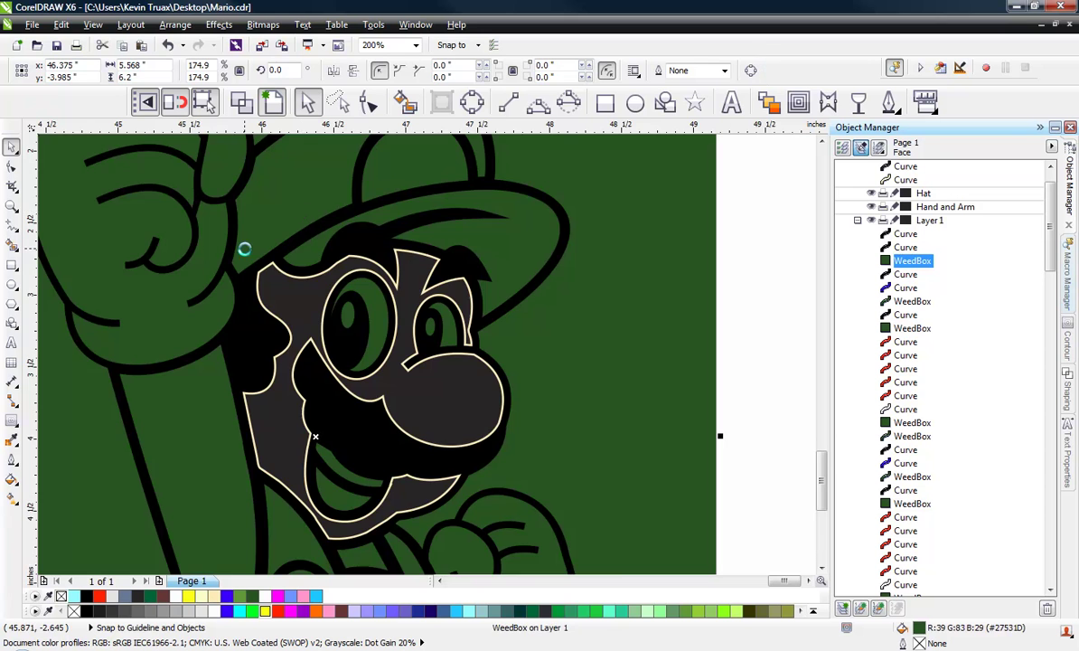
scroll(244, 249, "down", 1)
left_click_drag(260, 296, 617, 304)
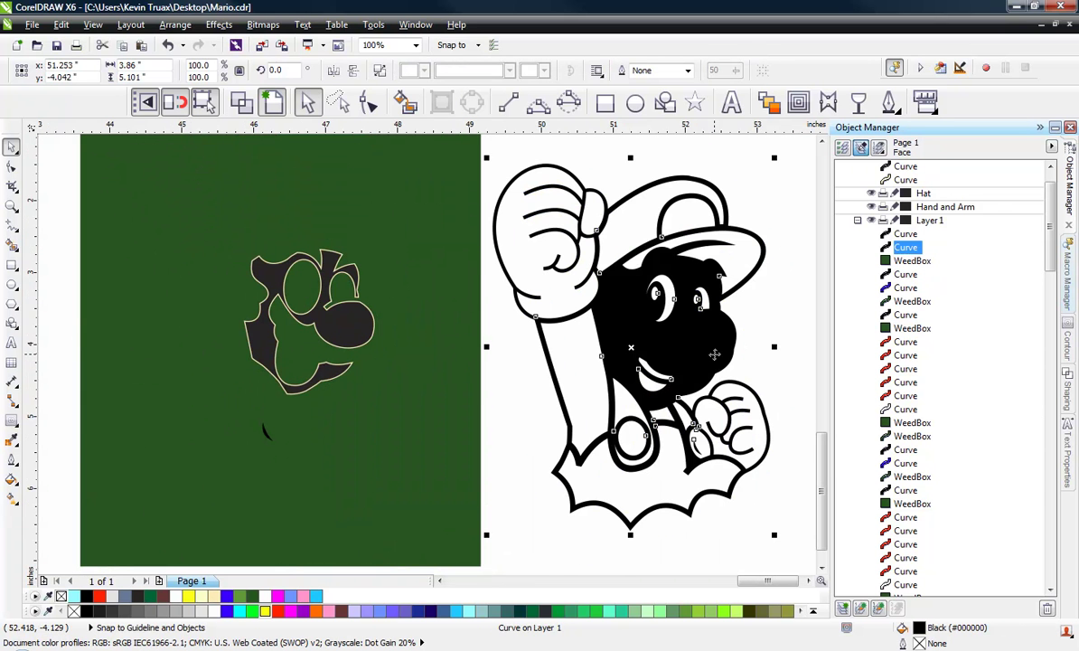
key("ctrl+z")
left_click(631, 349)
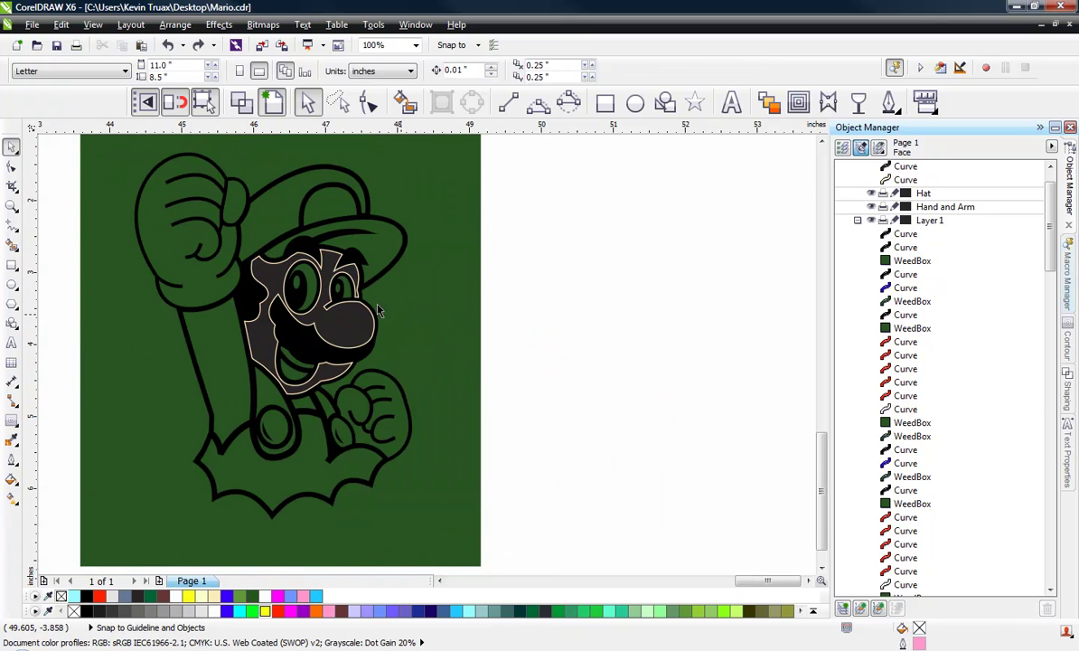
Trim the black outline with the dark inset face shape to cut a new face opening
scroll(262, 290, "up", 1)
left_click(271, 267)
left_click_drag(271, 268, 273, 275)
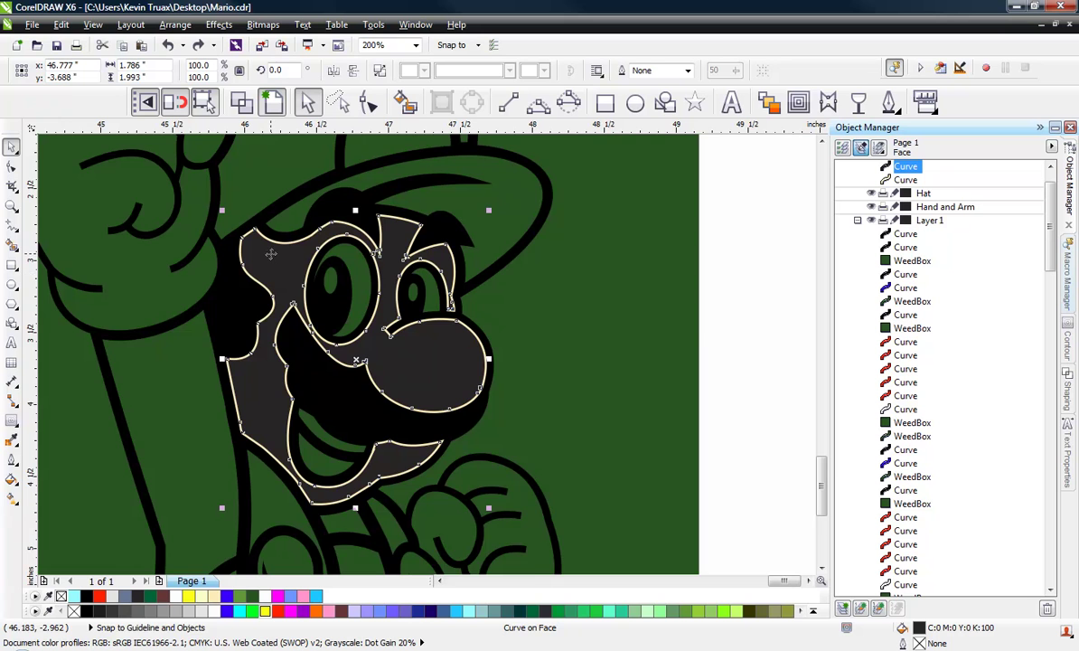
scroll(244, 251, "up", 1)
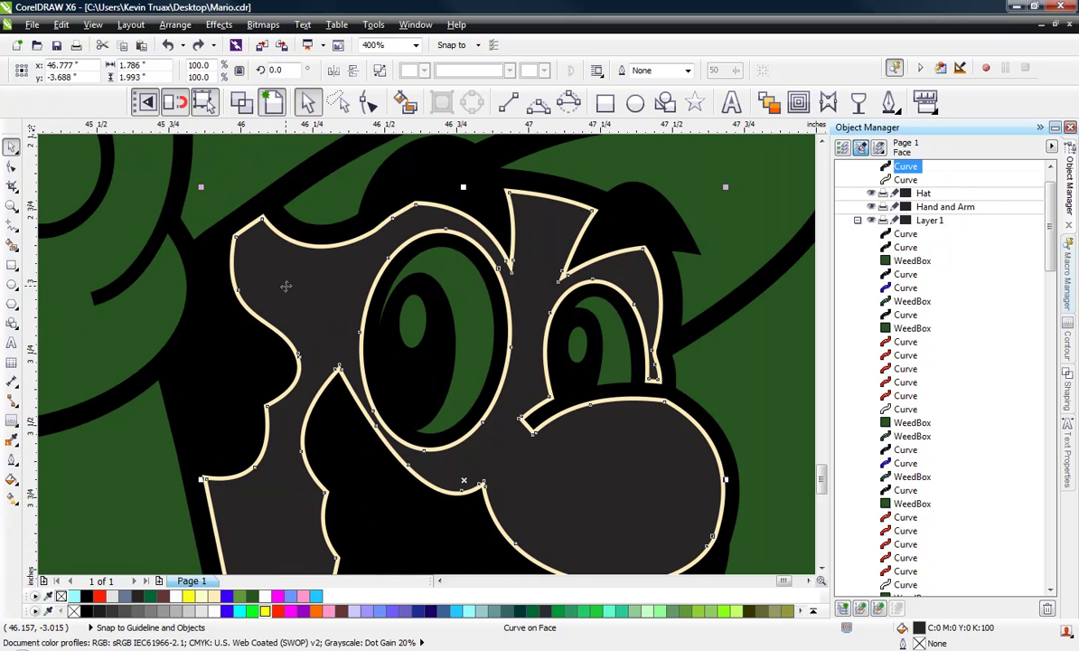
left_click(228, 343, "shift")
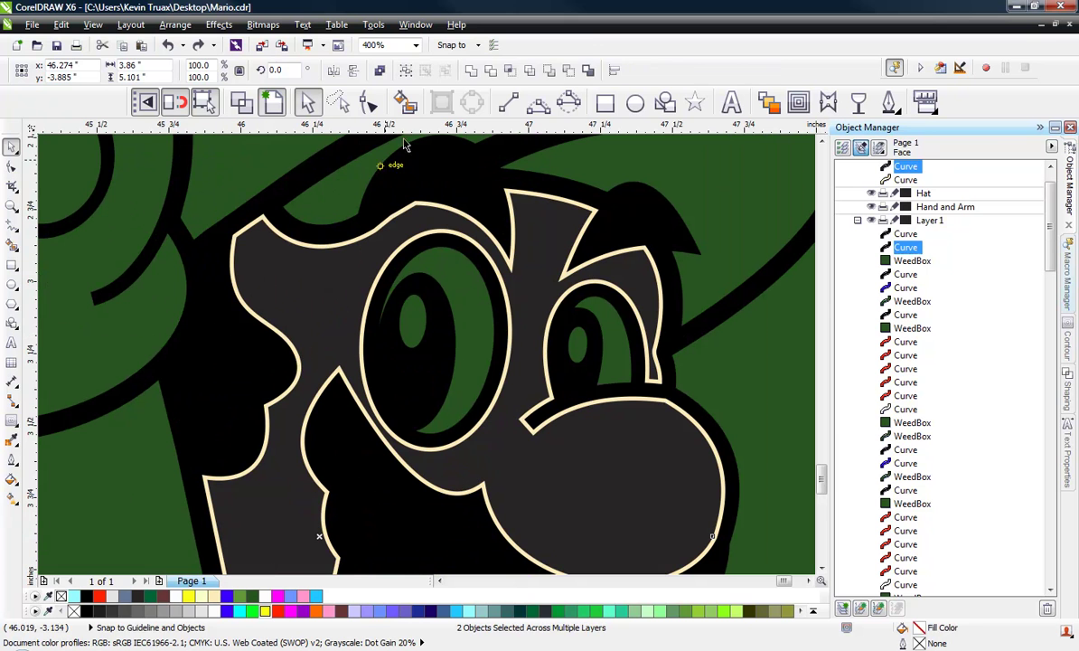
left_click(494, 70)
Delete the dark inset face shape lying over the cream face
left_click(542, 242)
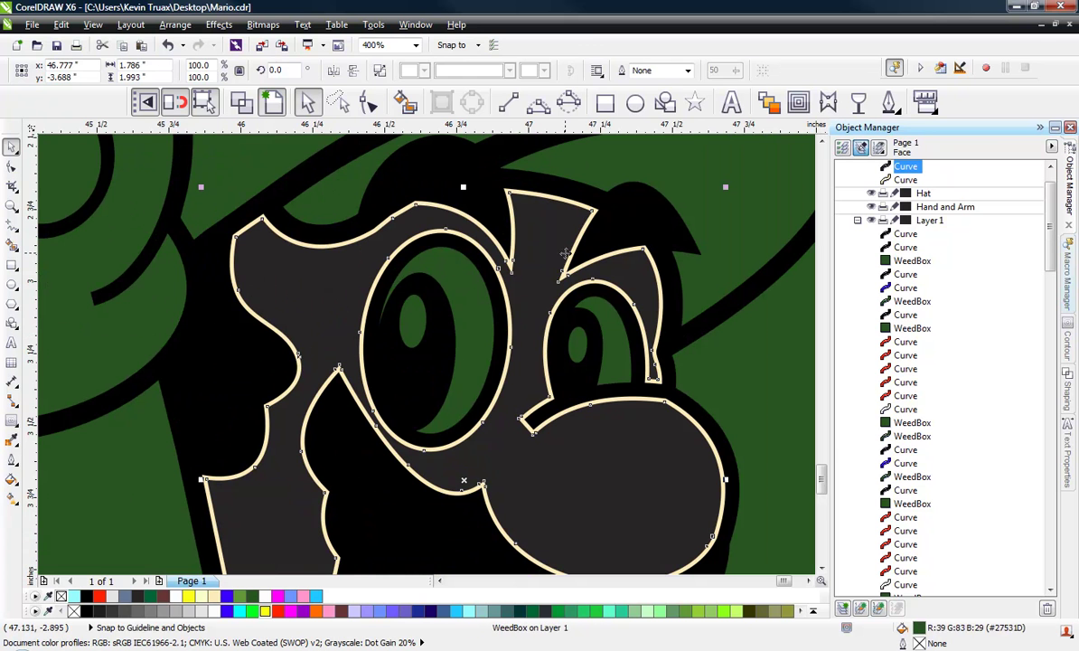
left_click(693, 269)
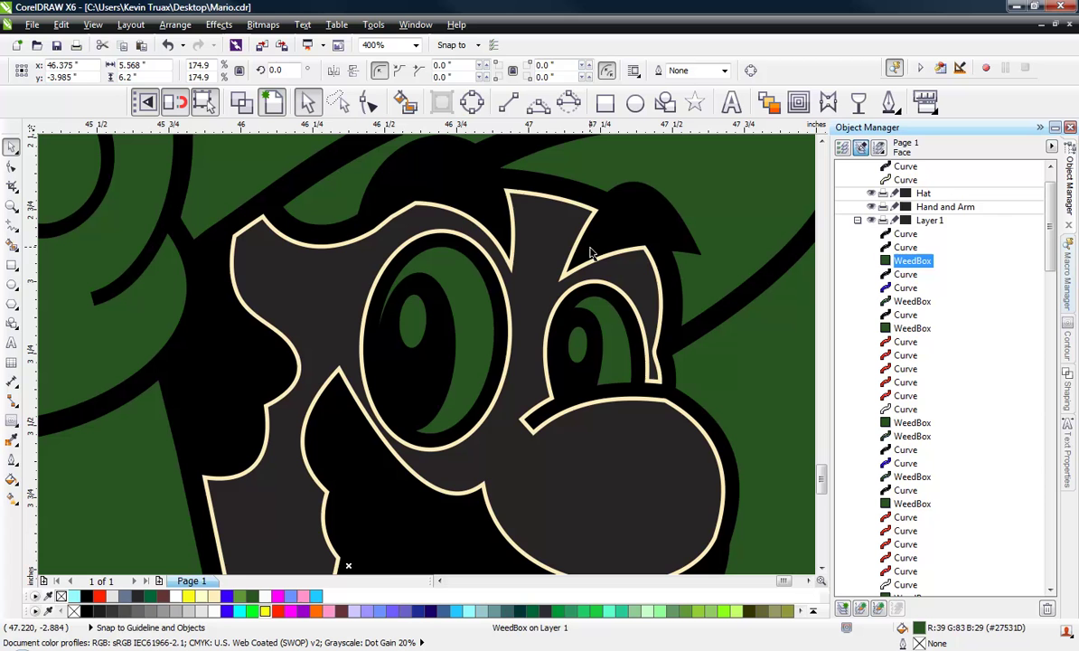
left_click(534, 219)
key("Escape")
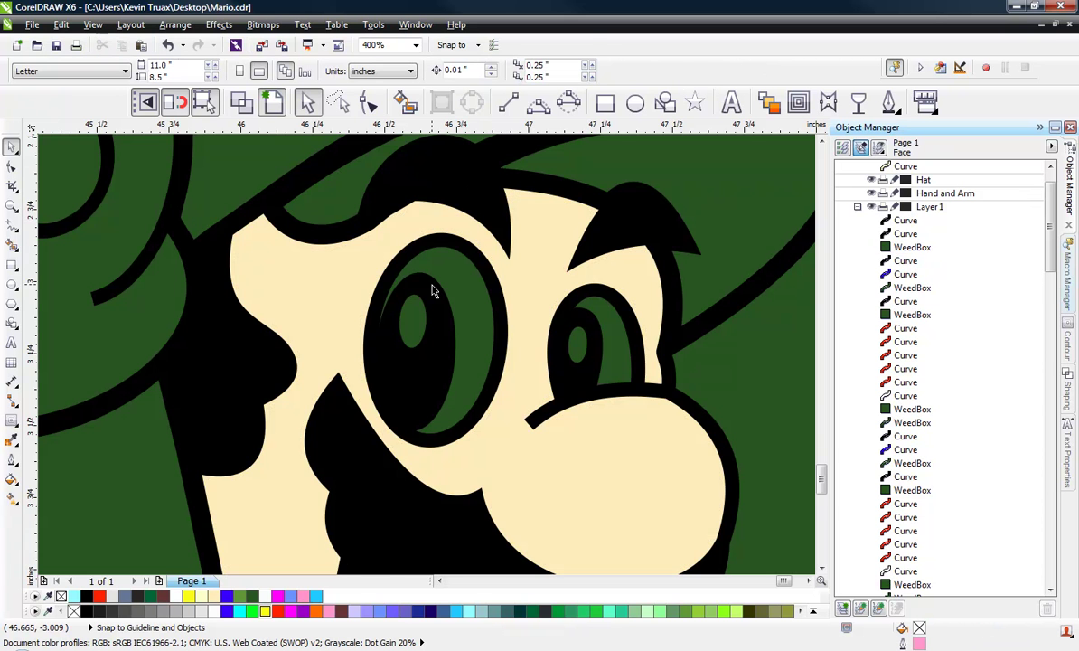
scroll(433, 290, "down", 1)
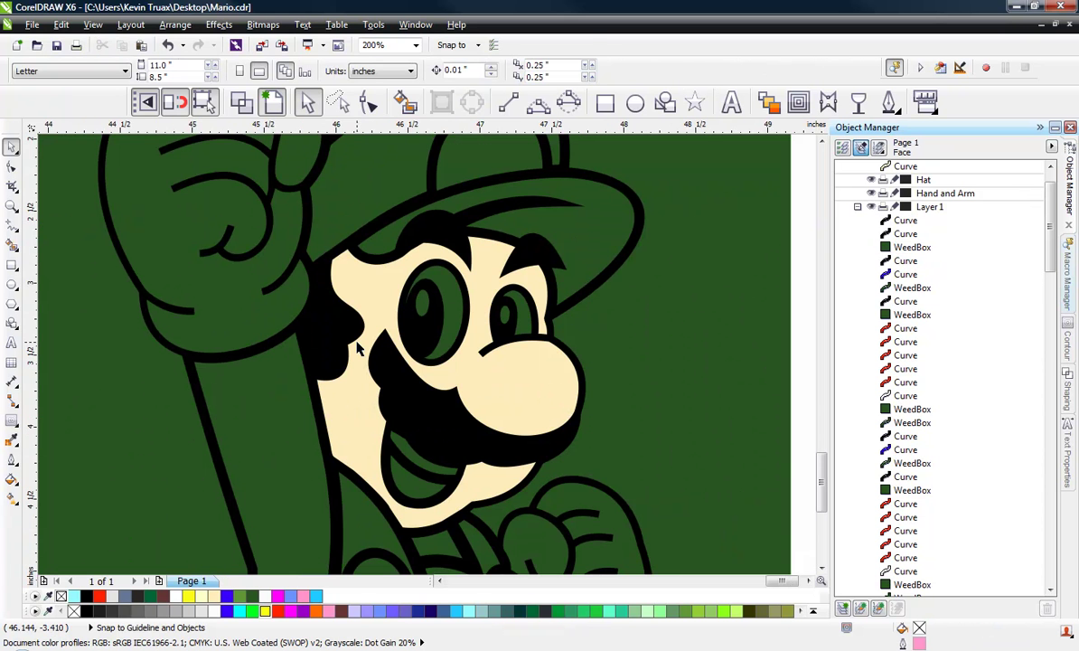
Examine the black outline's nodes and its overlap along the cream face's edges, around the eyes, moustache and mouth
double_click(328, 337)
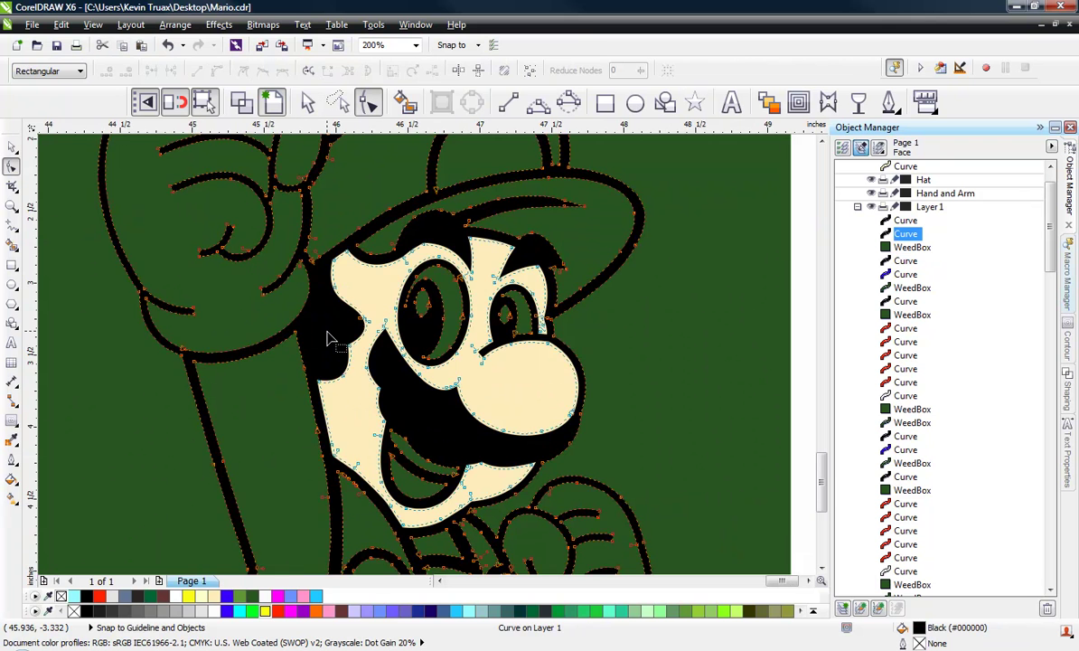
scroll(328, 337, "up", 2)
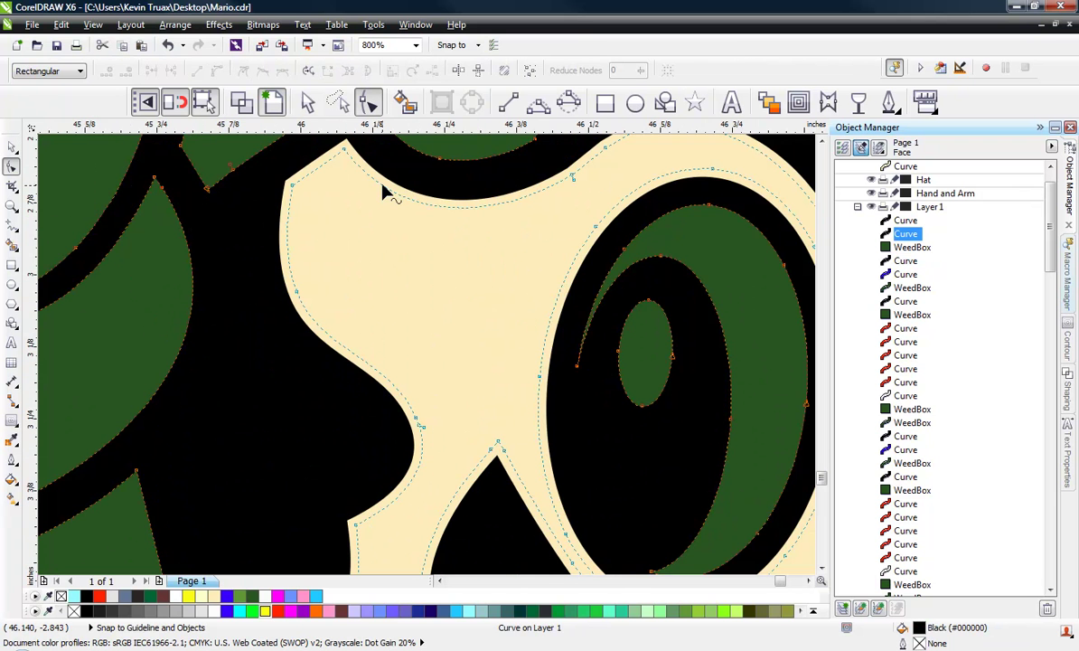
scroll(397, 190, "down", 1)
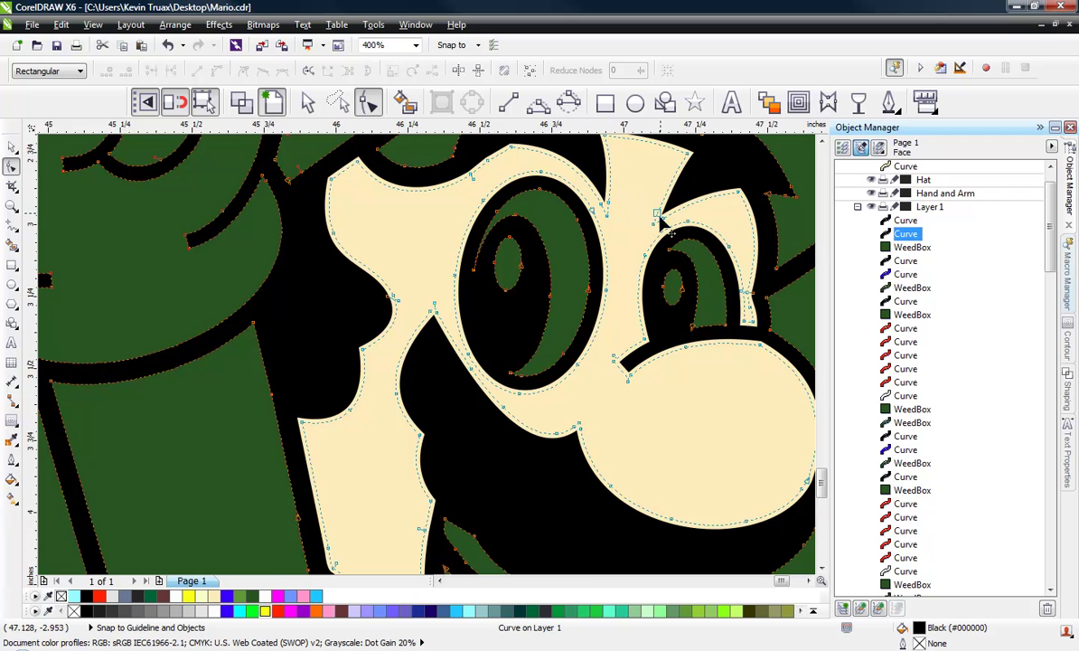
scroll(560, 243, "down", 1)
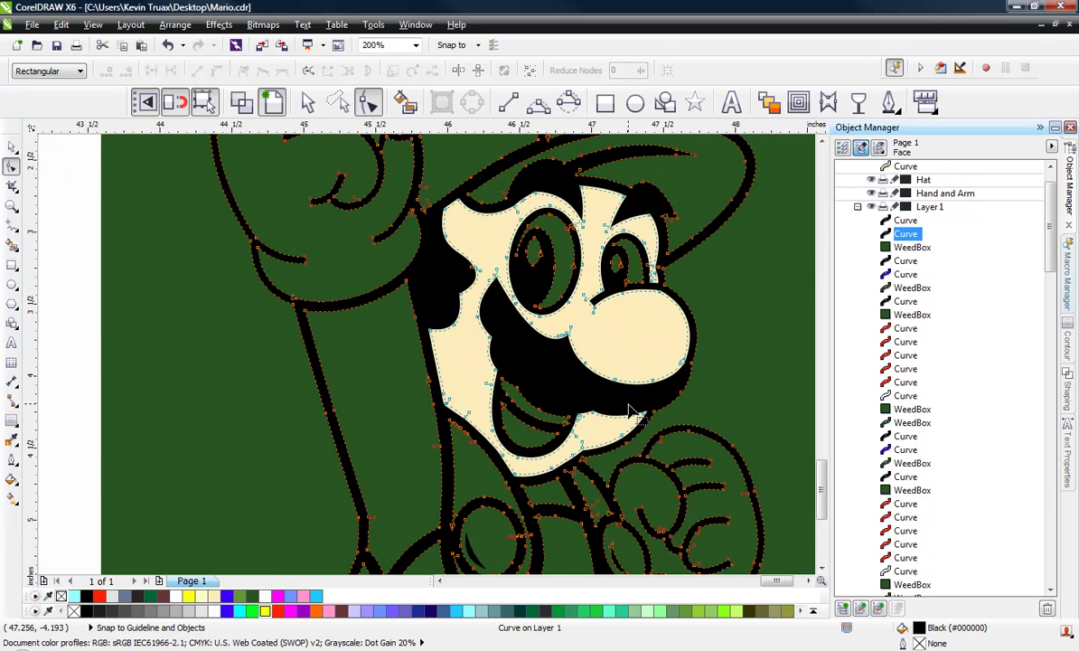
scroll(633, 438, "up", 1)
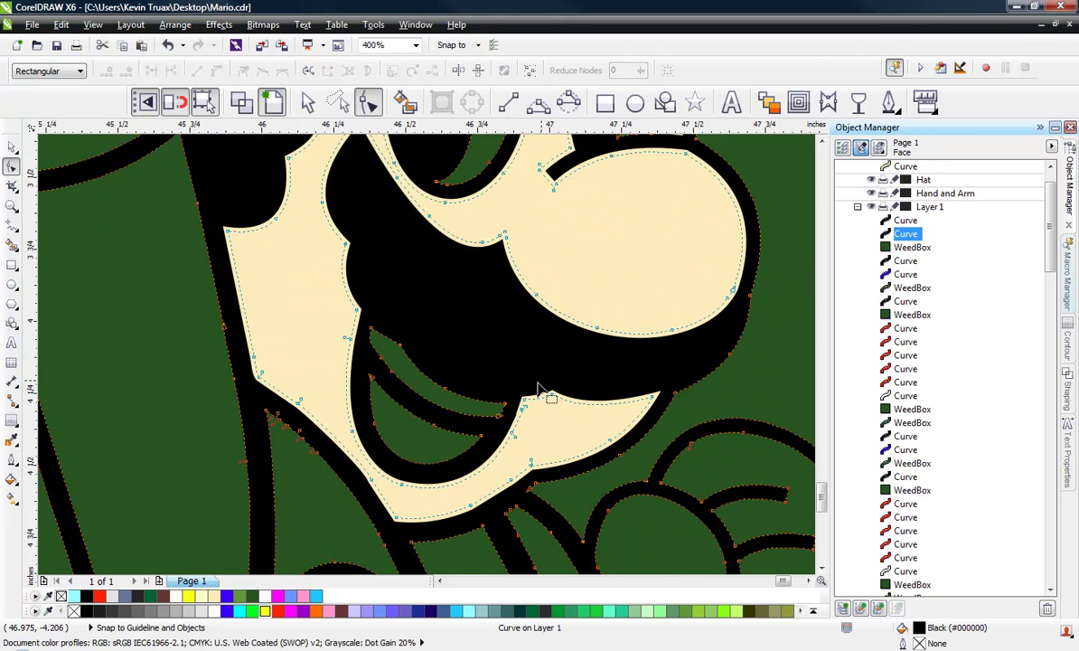
scroll(319, 321, "down", 2)
scroll(366, 335, "up", 1)
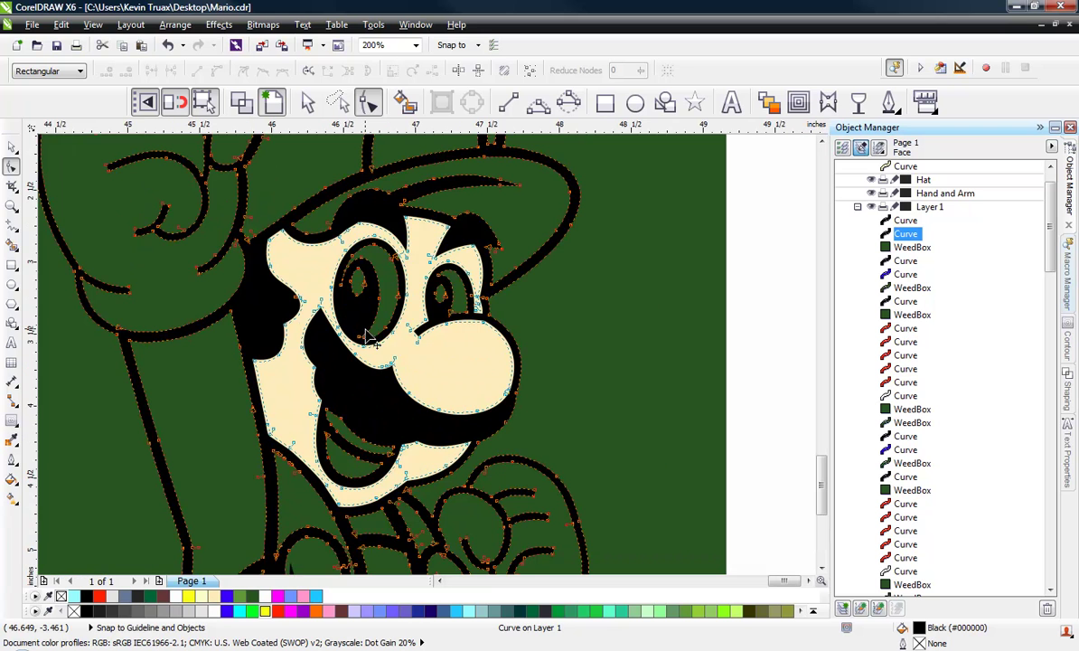
left_click(11, 144)
left_click(730, 402)
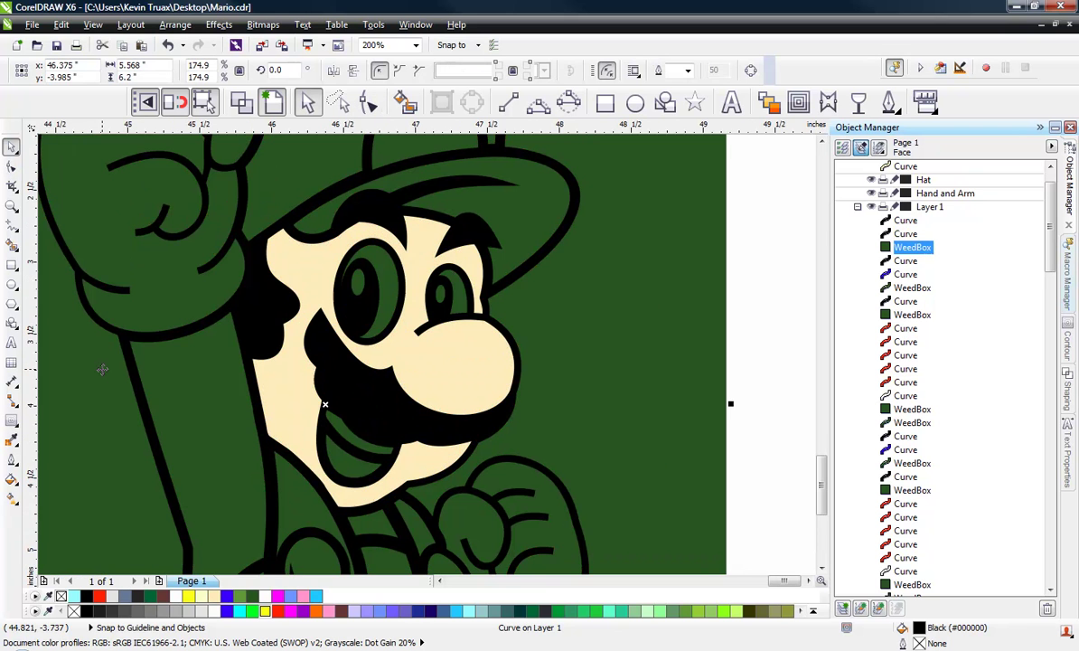
scroll(307, 334, "down", 1)
left_click(617, 332)
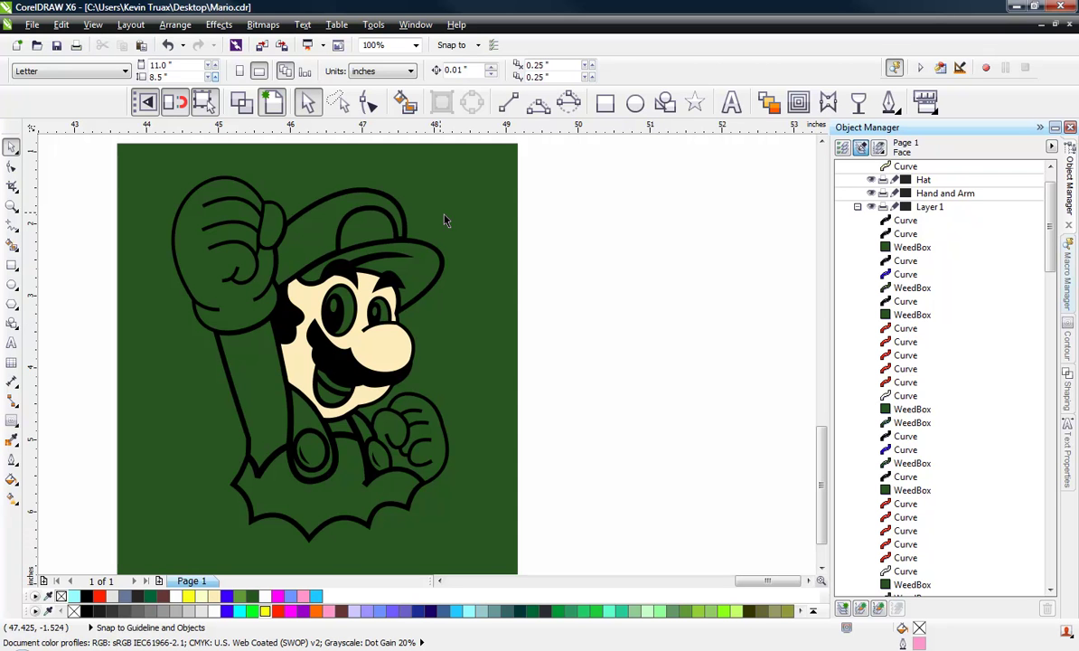
Inspect the larger overall button to check whether its crescent mark and the surrounding black outline are separate objects
scroll(592, 380, "down", 1)
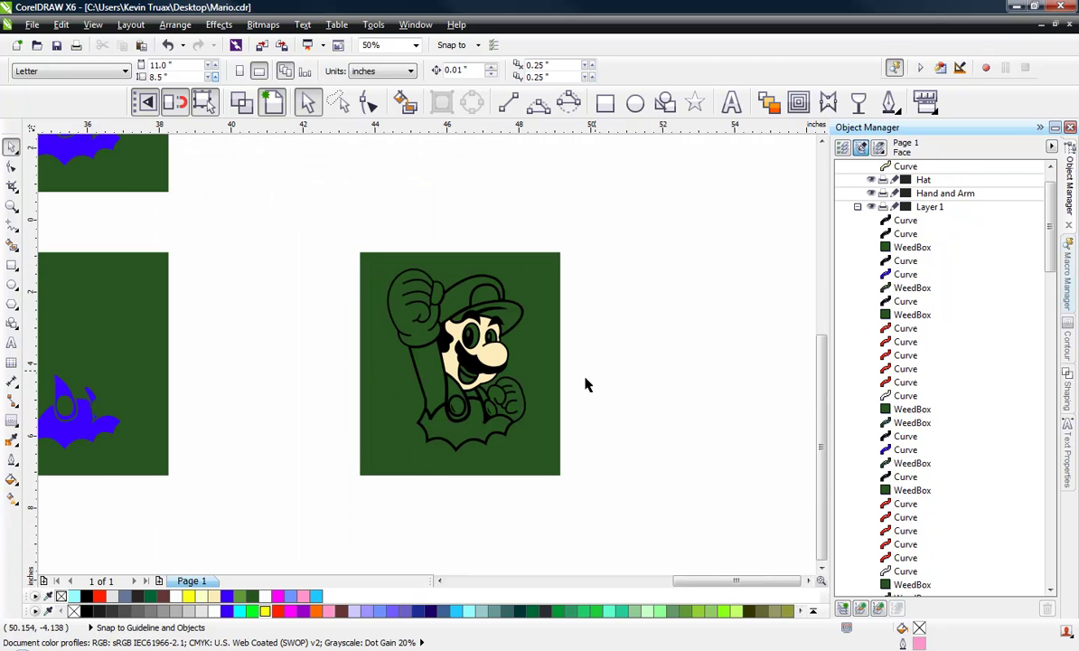
scroll(467, 445, "up", 2)
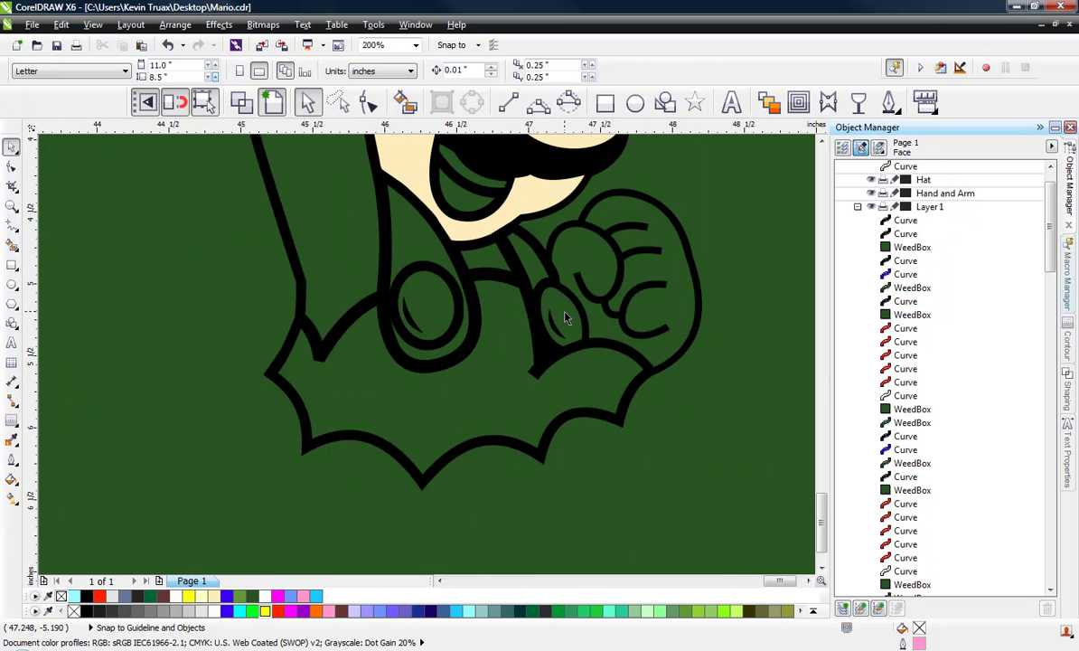
scroll(564, 316, "up", 1)
scroll(308, 332, "down", 1)
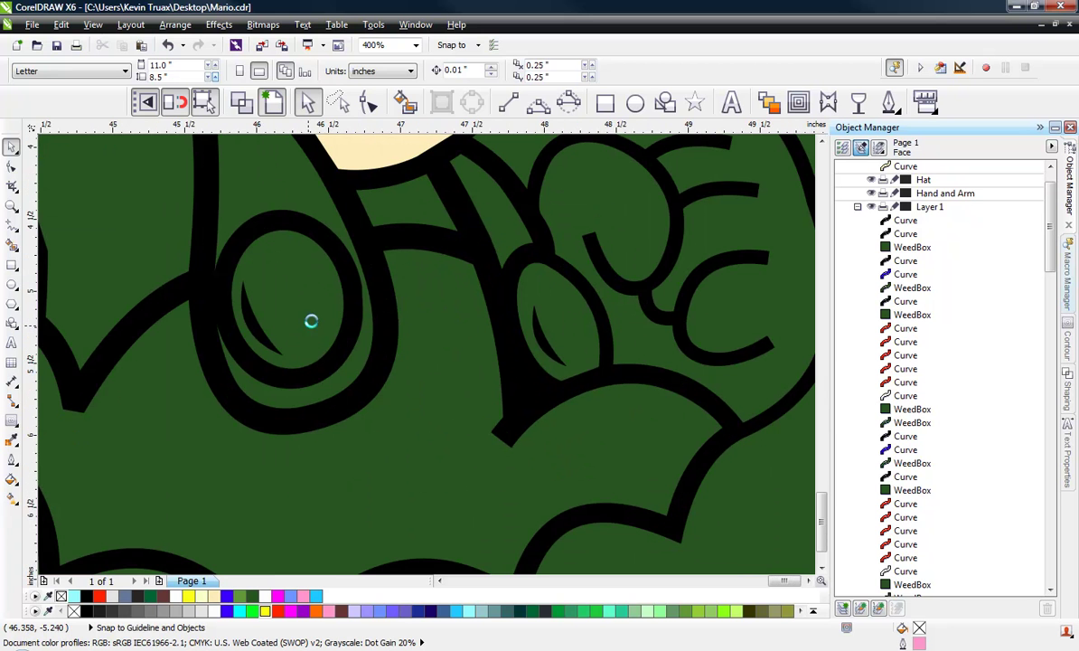
scroll(315, 325, "up", 1)
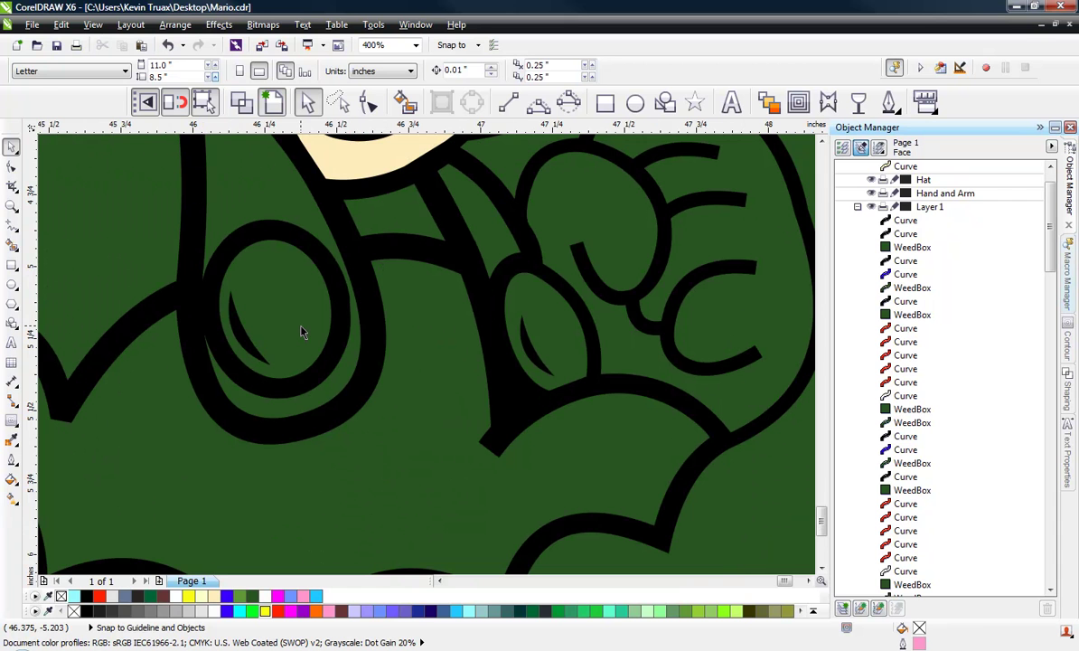
left_click(240, 339)
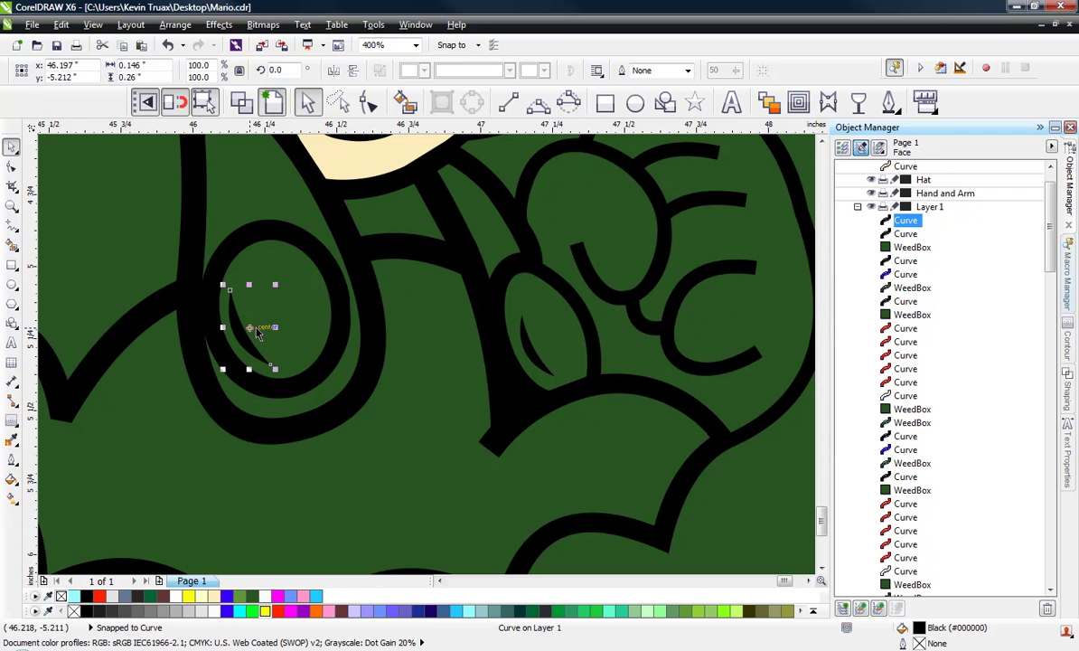
left_click(279, 239)
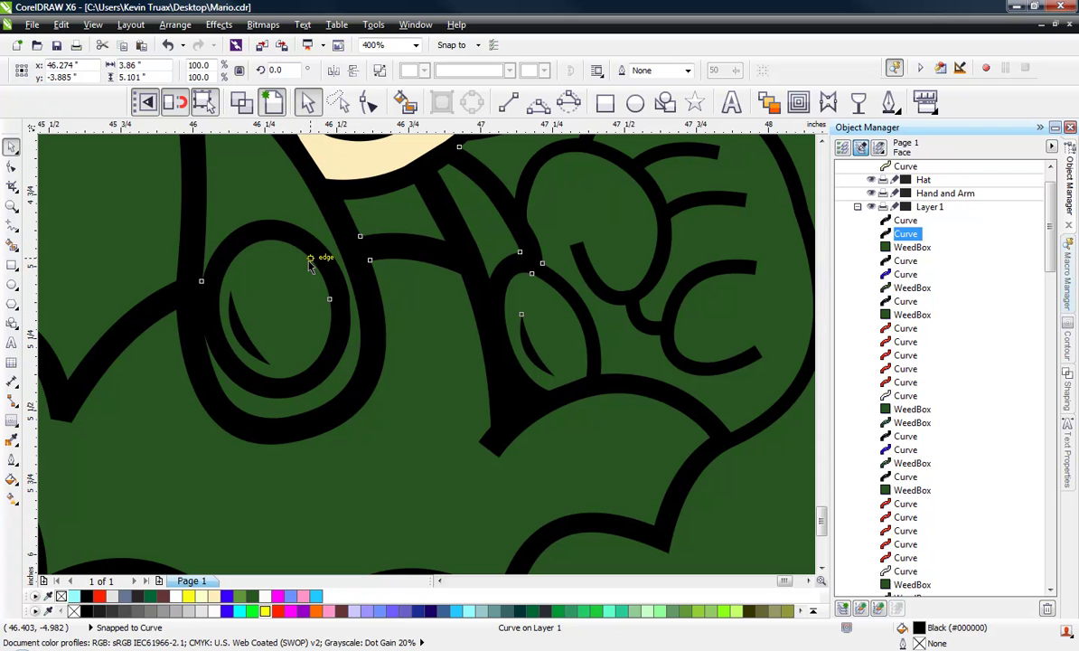
left_click(232, 195)
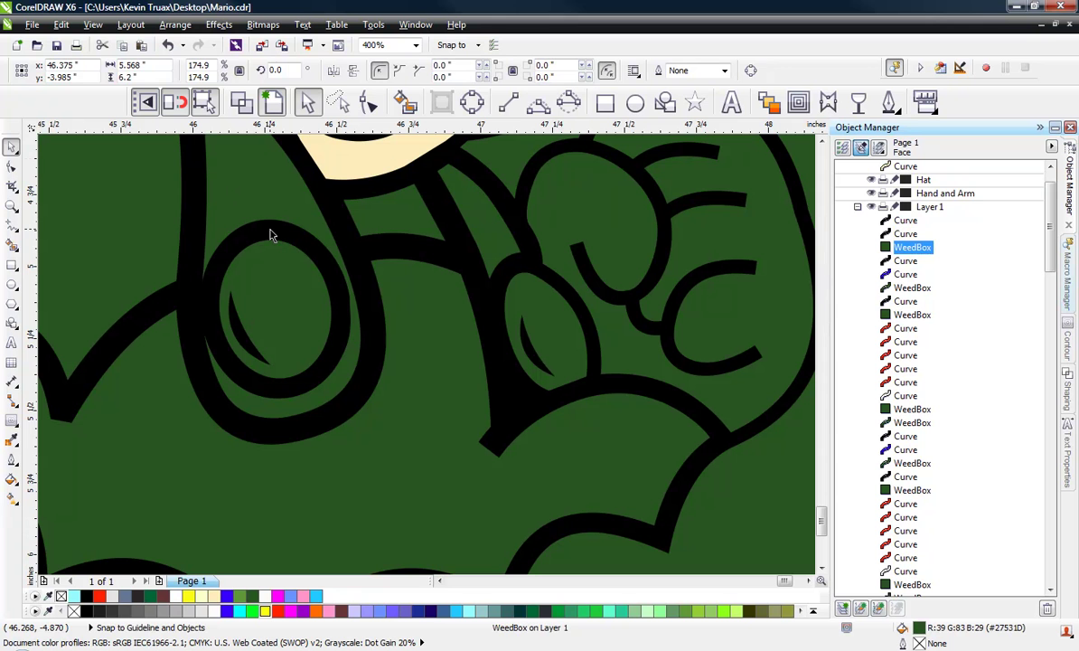
Create Smart Fill shapes inside both overall buttons, leaving out the crescent marks
left_click(406, 104)
left_click(289, 273)
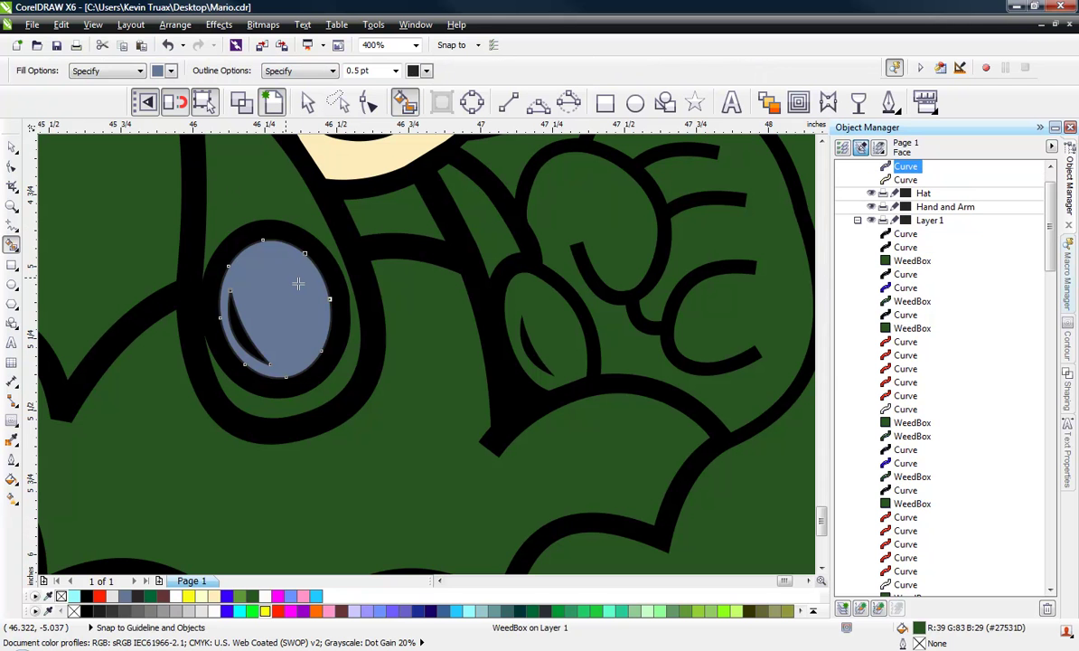
left_click(529, 308)
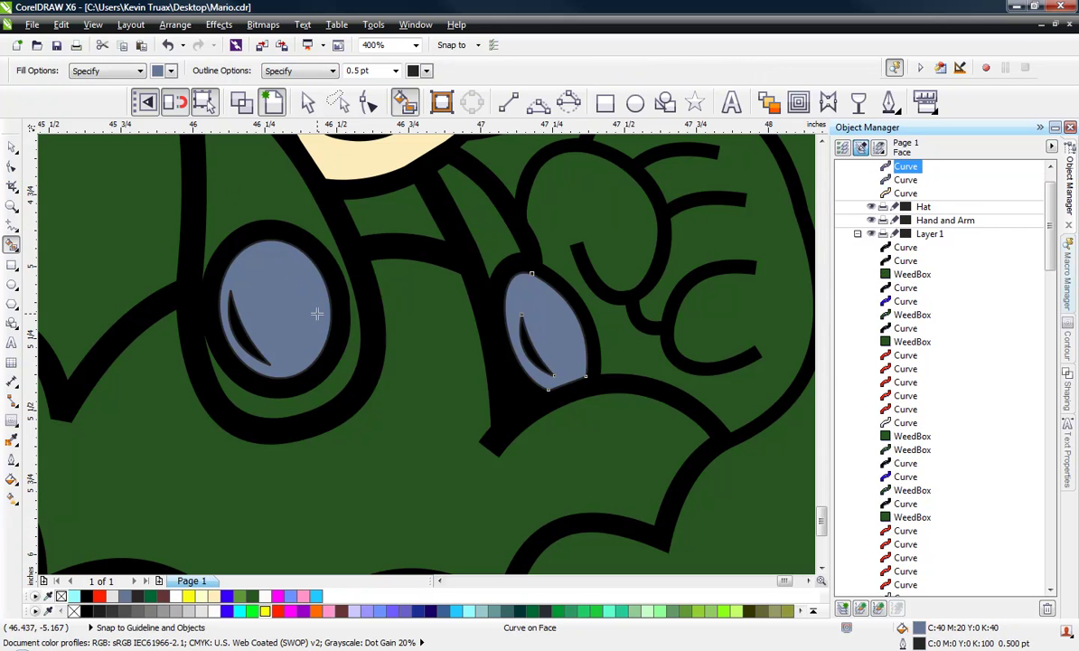
Remove the outlines from both overall button shapes and fill them with yellow
left_click(12, 146)
left_click(284, 284)
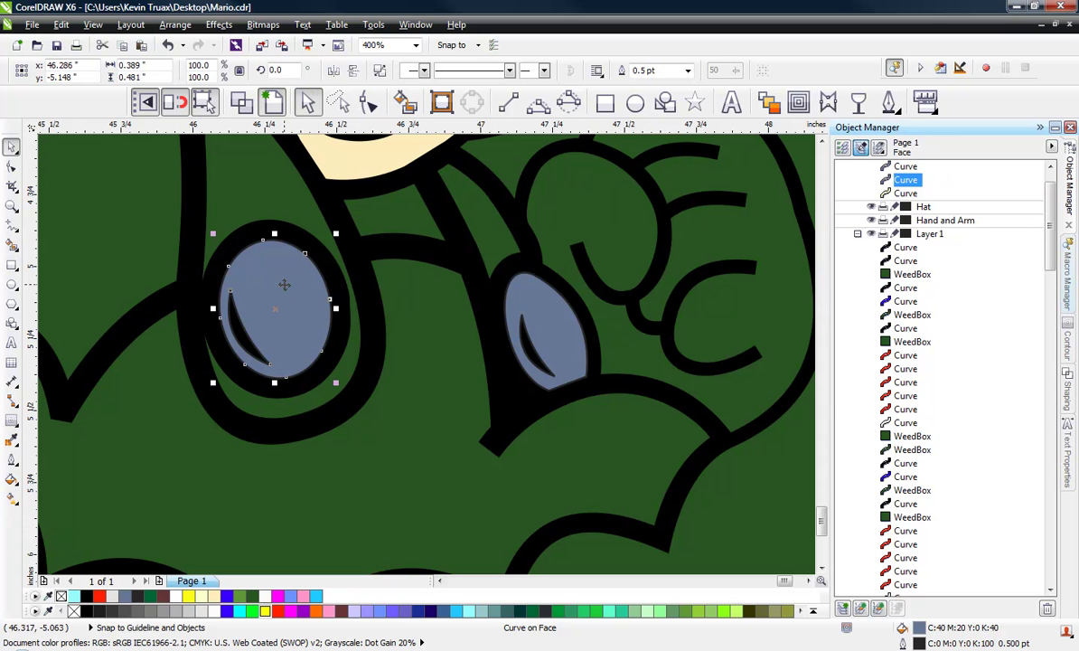
right_click(74, 611)
left_click(188, 595)
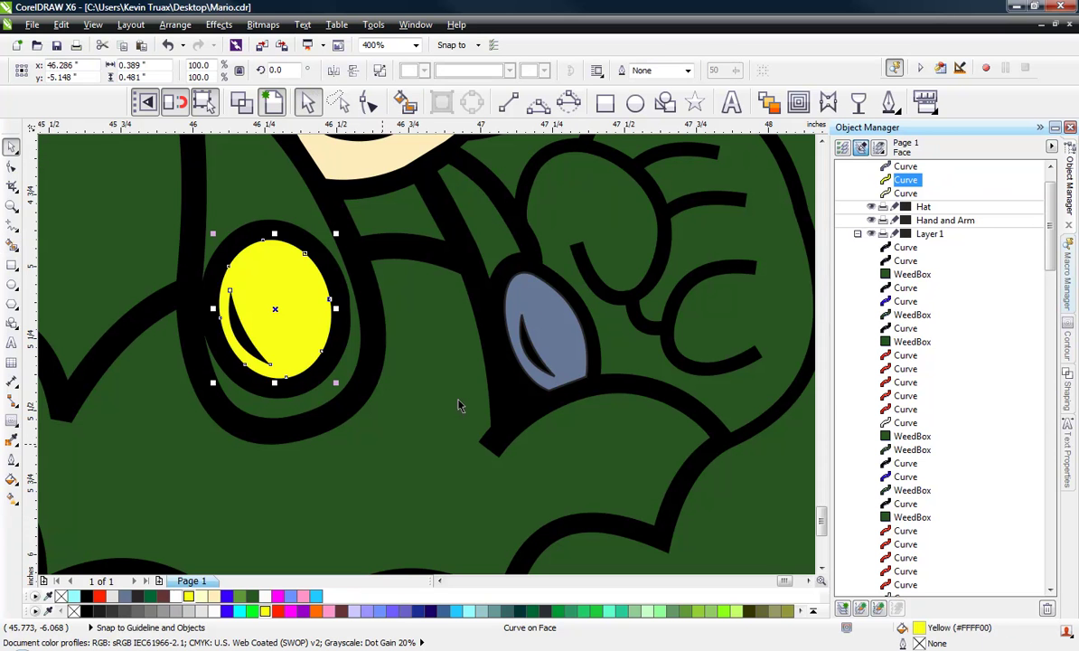
left_click(542, 305)
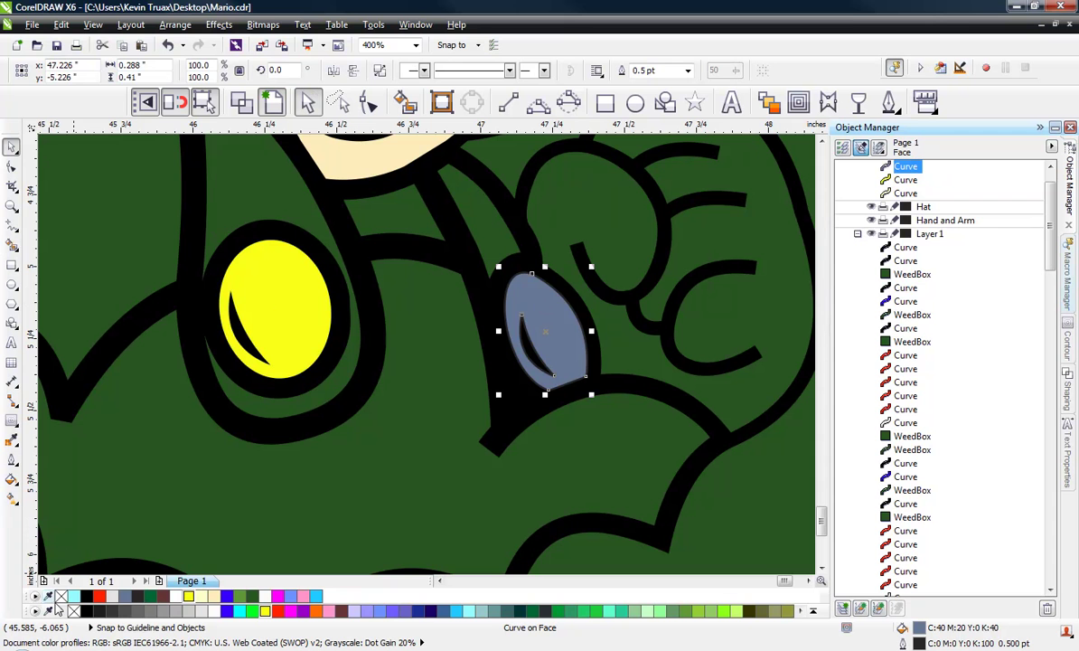
right_click(74, 611)
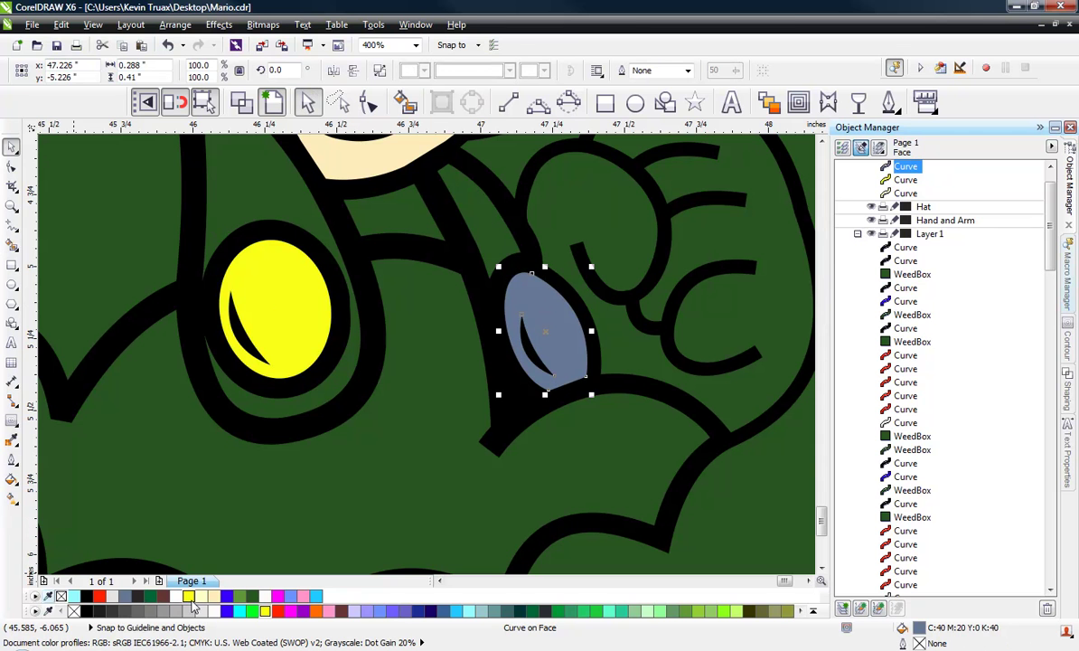
left_click(188, 596)
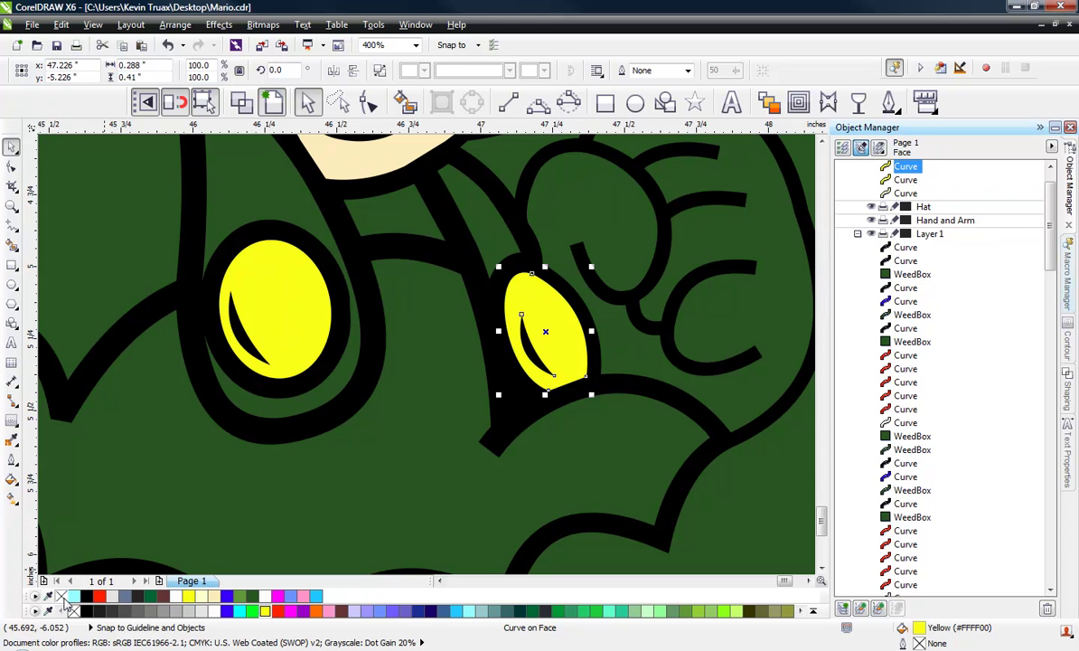
left_click(426, 353)
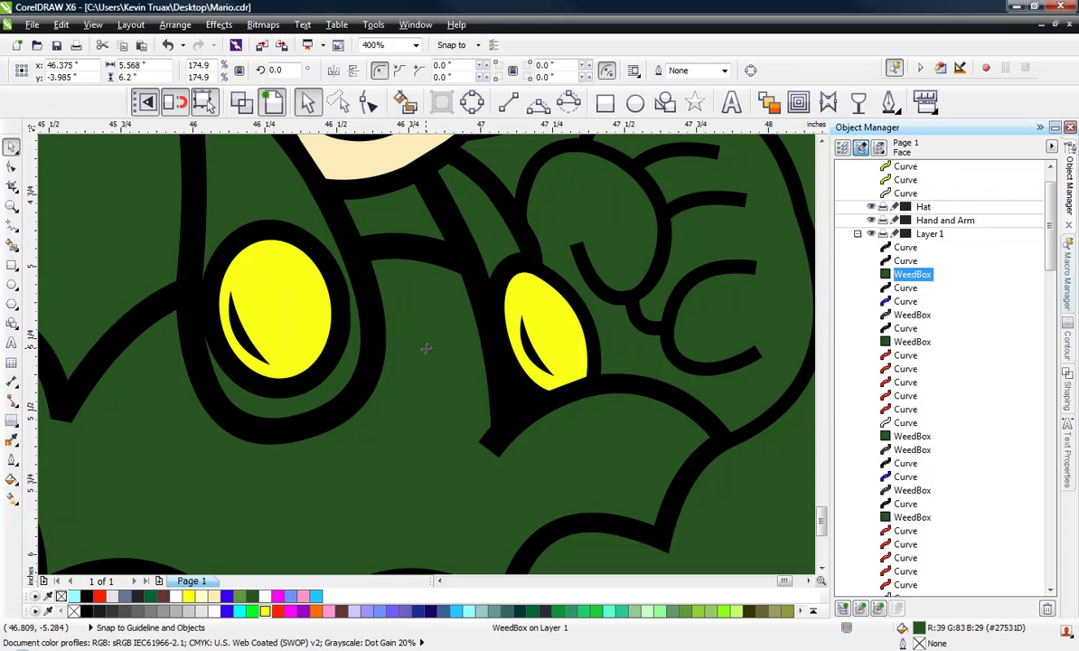
scroll(400, 384, "down", 2)
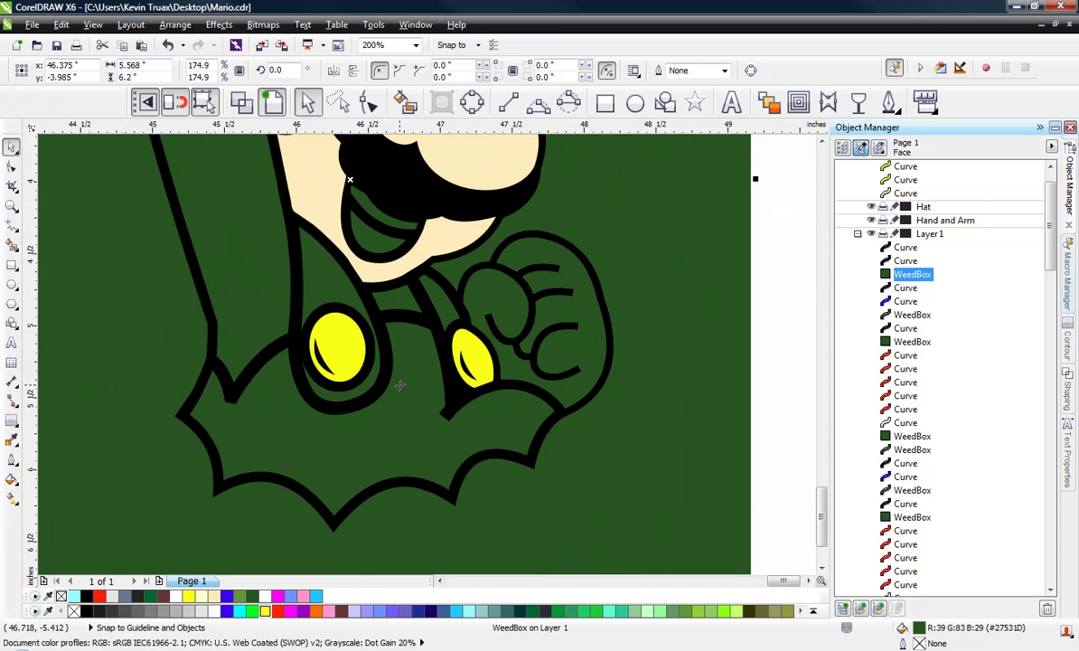
left_click(797, 371)
Add a one-step inside contour with a 0.021" offset to the larger yellow button
scroll(583, 340, "up", 2)
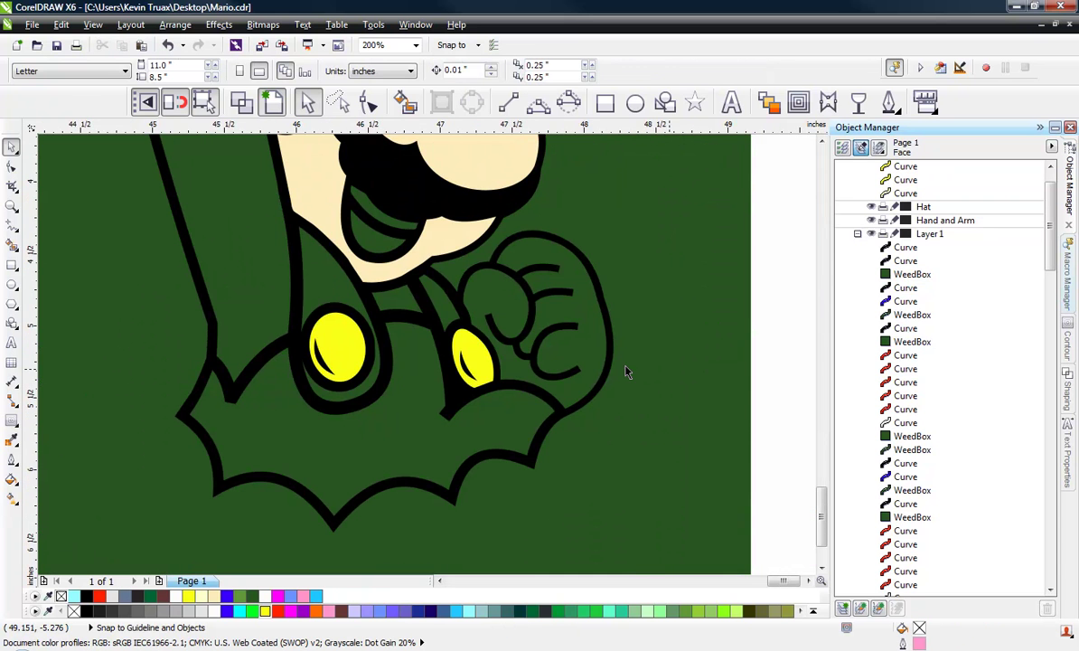
scroll(226, 335, "up", 2)
left_click(253, 328)
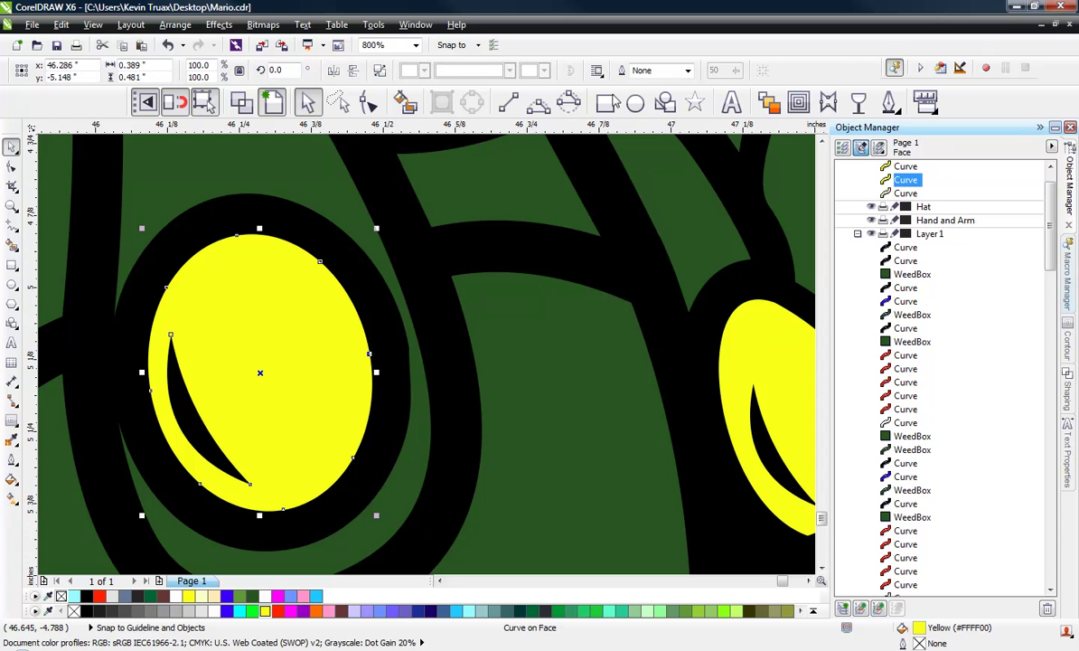
left_click(797, 101)
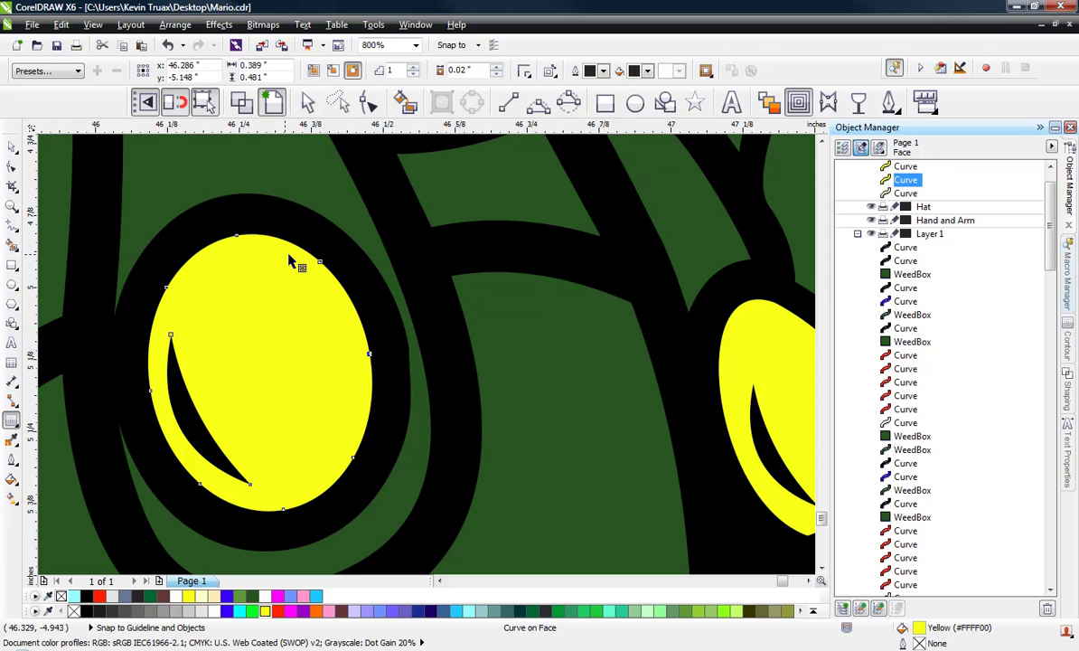
left_click_drag(286, 265, 297, 252)
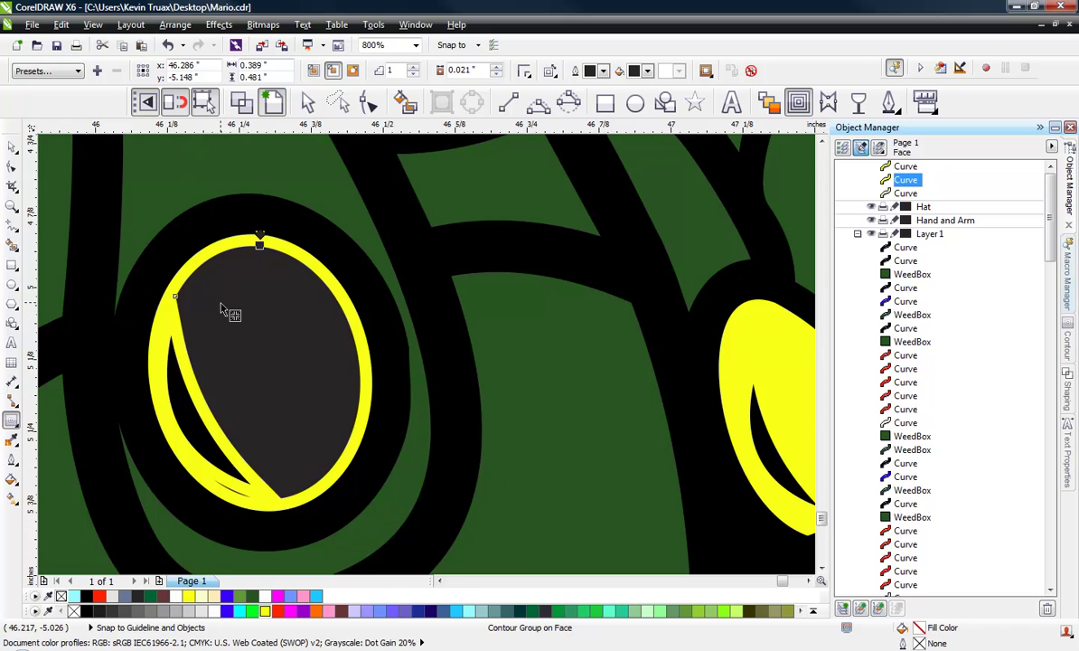
Copy the larger button's contour properties onto the smaller yellow button
scroll(229, 308, "down", 2)
scroll(492, 333, "up", 4)
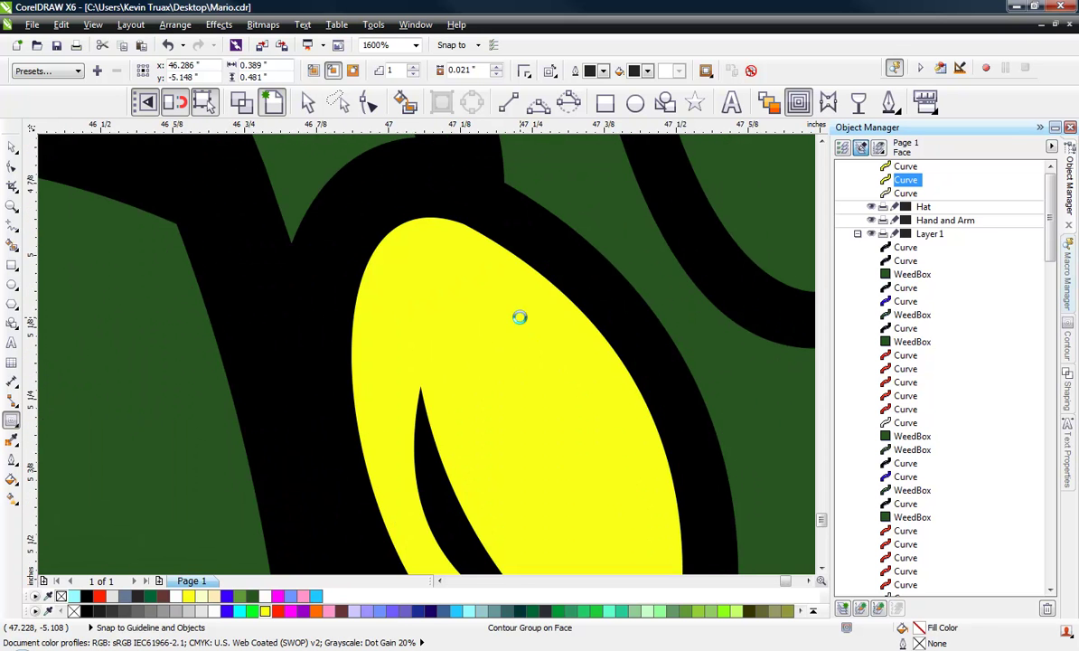
scroll(516, 313, "down", 2)
left_click(511, 320)
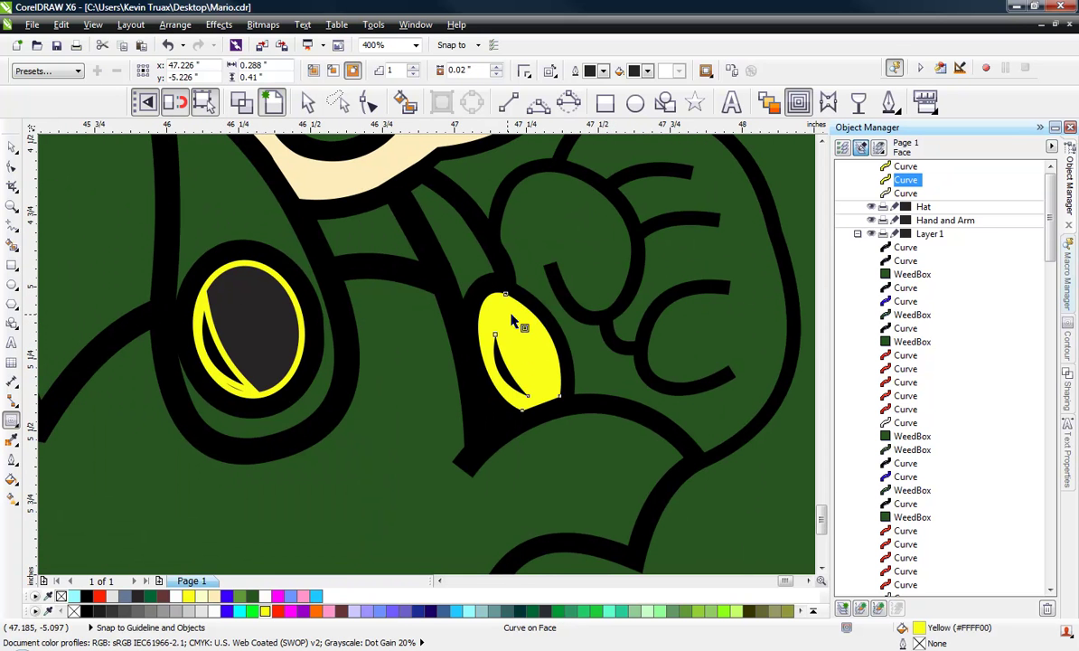
left_click(733, 78)
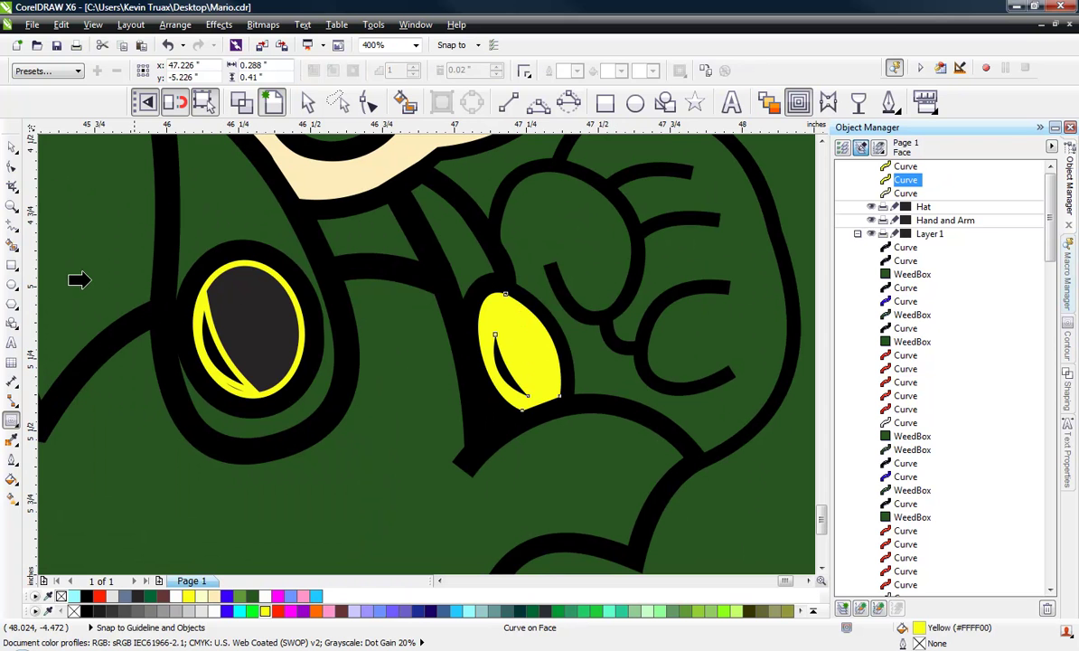
left_click(245, 307)
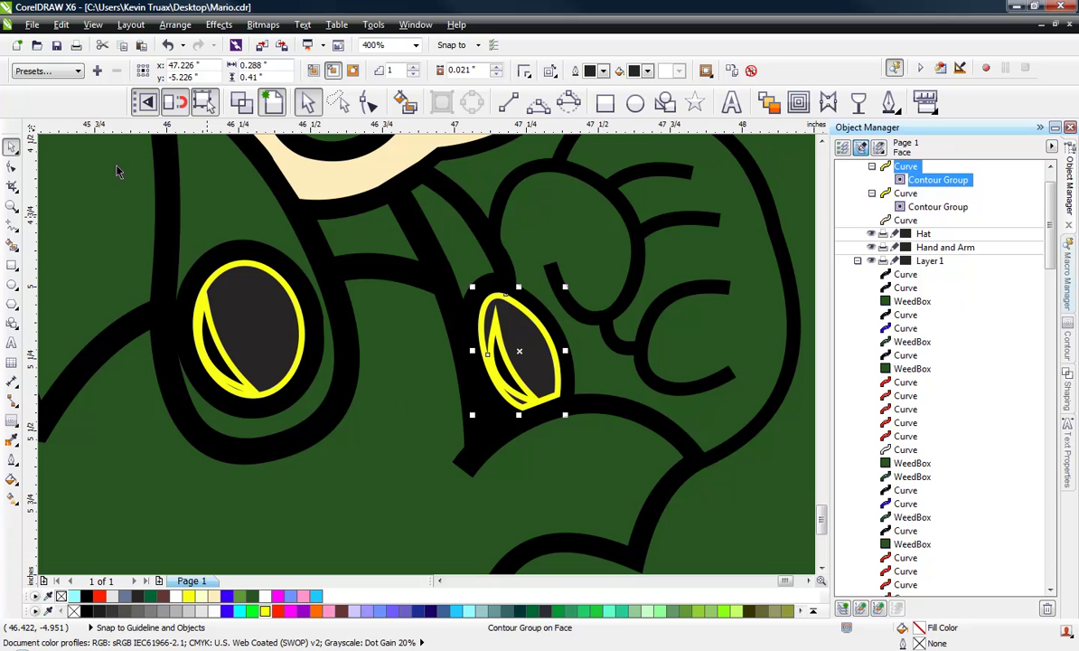
Break the contour groups of the larger and smaller yellow buttons apart into separate shapes
left_click(387, 306)
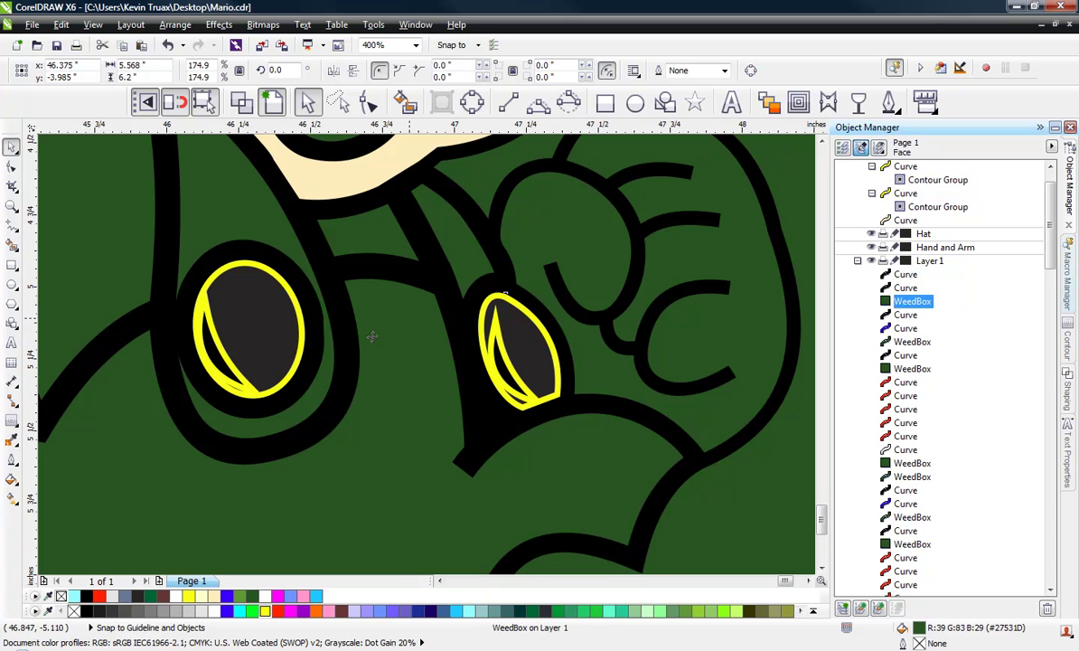
left_click(282, 332)
right_click(283, 330)
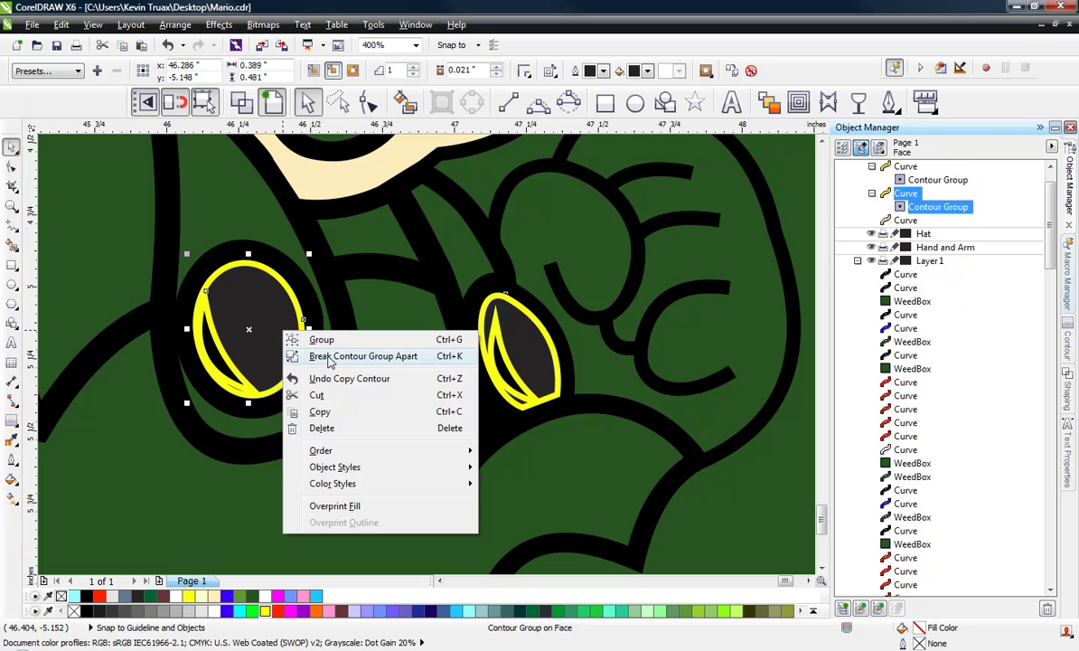
left_click(298, 353)
left_click(537, 351)
right_click(537, 350)
left_click(556, 373)
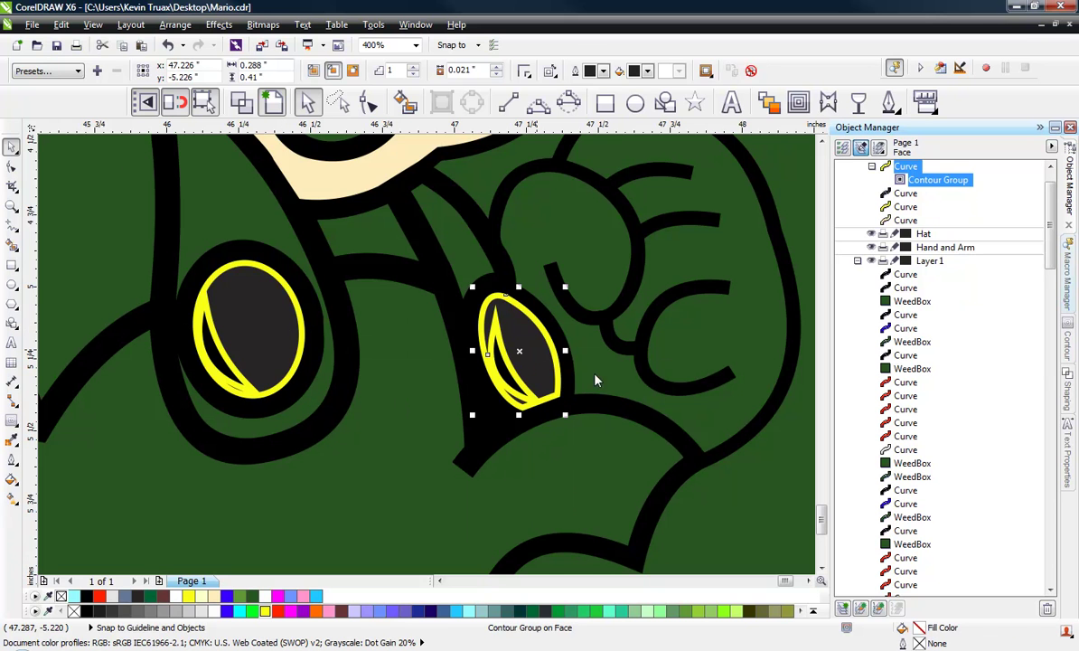
Move the larger yellow button shape aside to inspect what lies beneath it, and undo the move
left_click(416, 404)
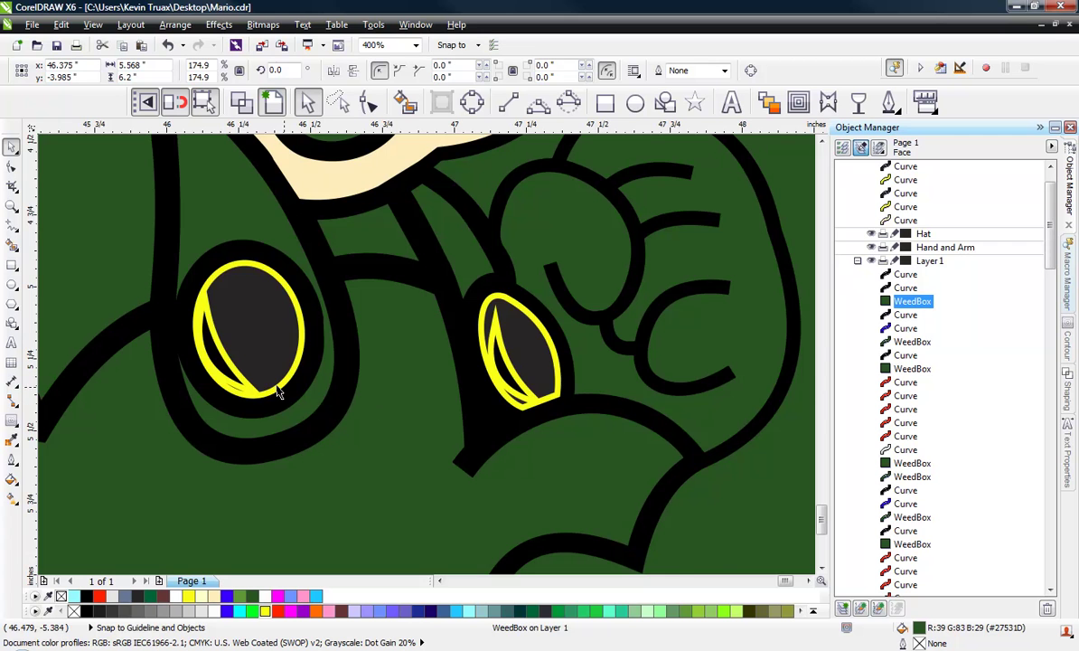
scroll(225, 384, "up", 2)
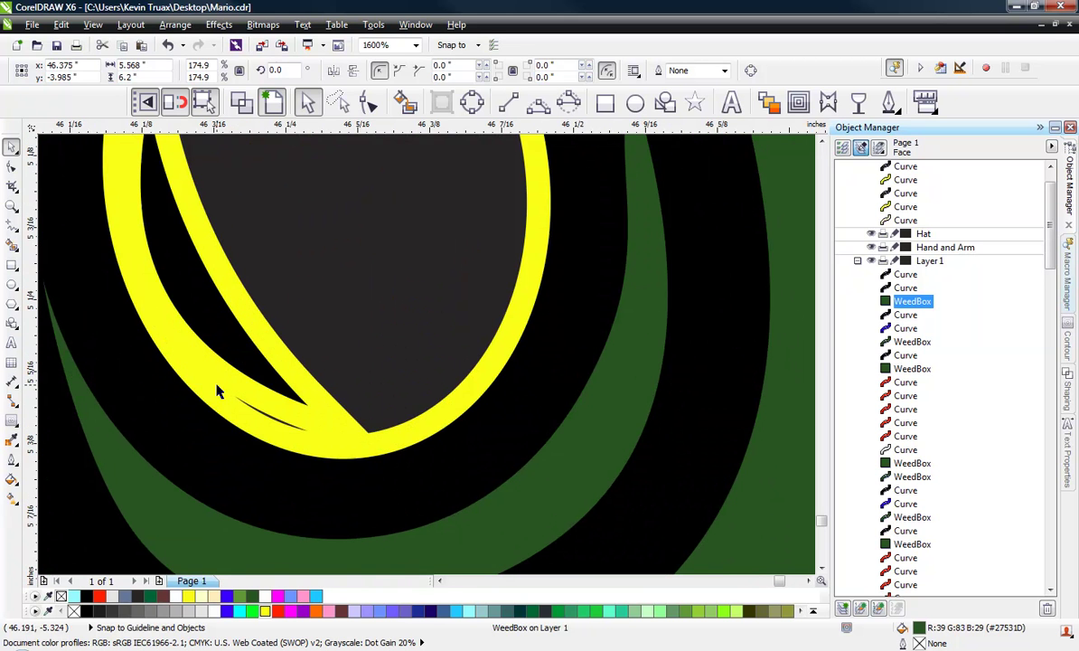
left_click(218, 388)
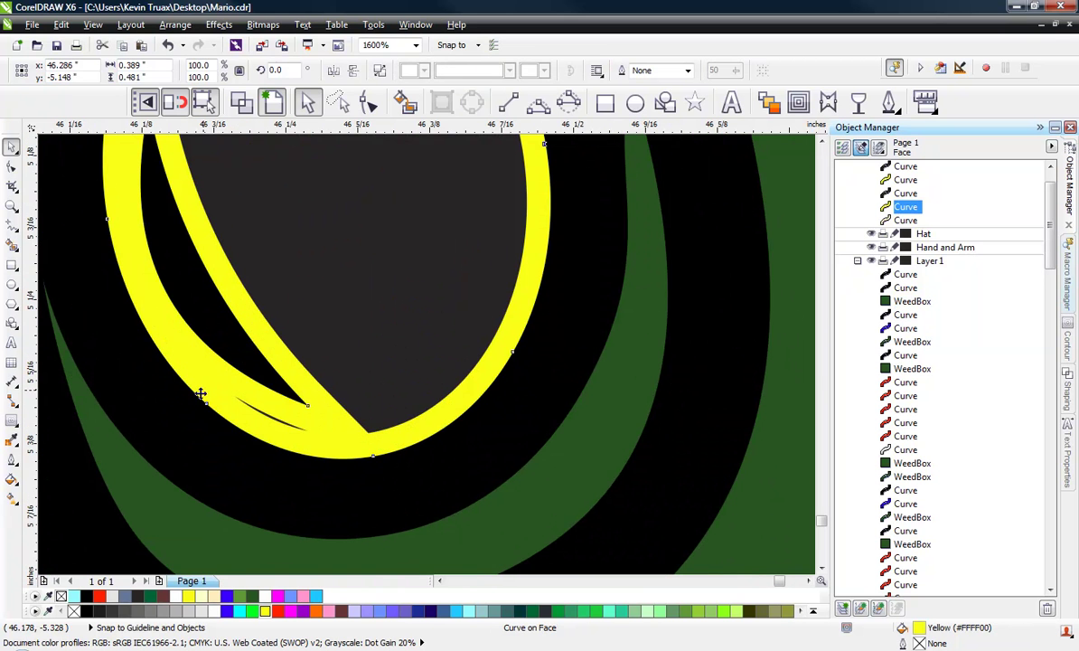
left_click_drag(201, 390, 184, 464)
scroll(272, 405, "down", 1)
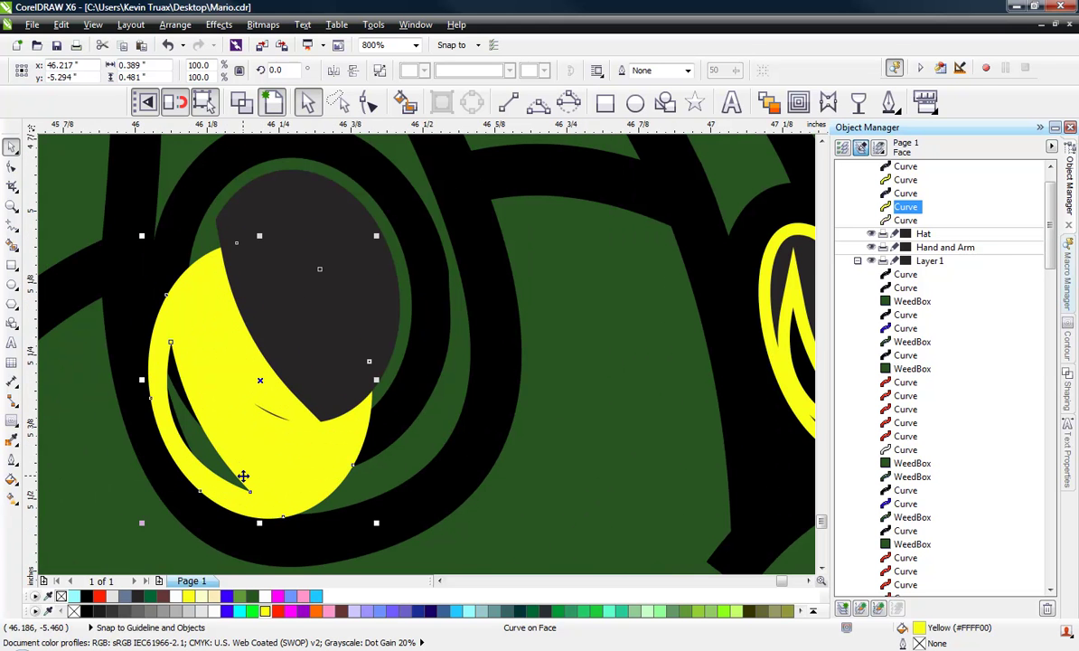
key("ctrl+z")
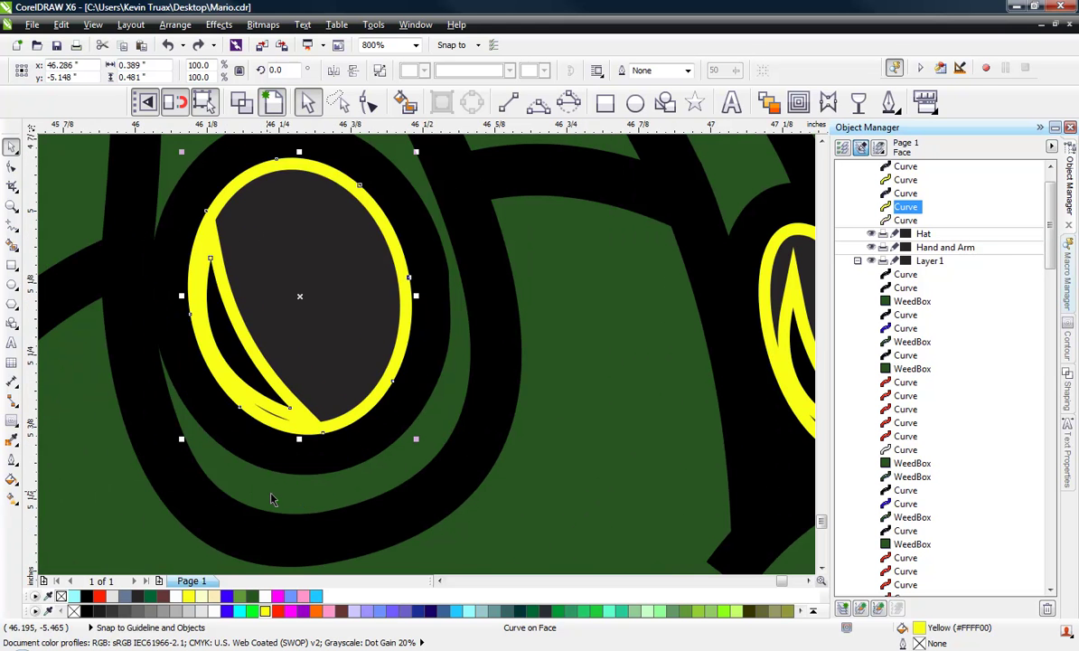
Delete the nodes of the stray sliver subpath from the larger button's dark inset contour shape
left_click(330, 360)
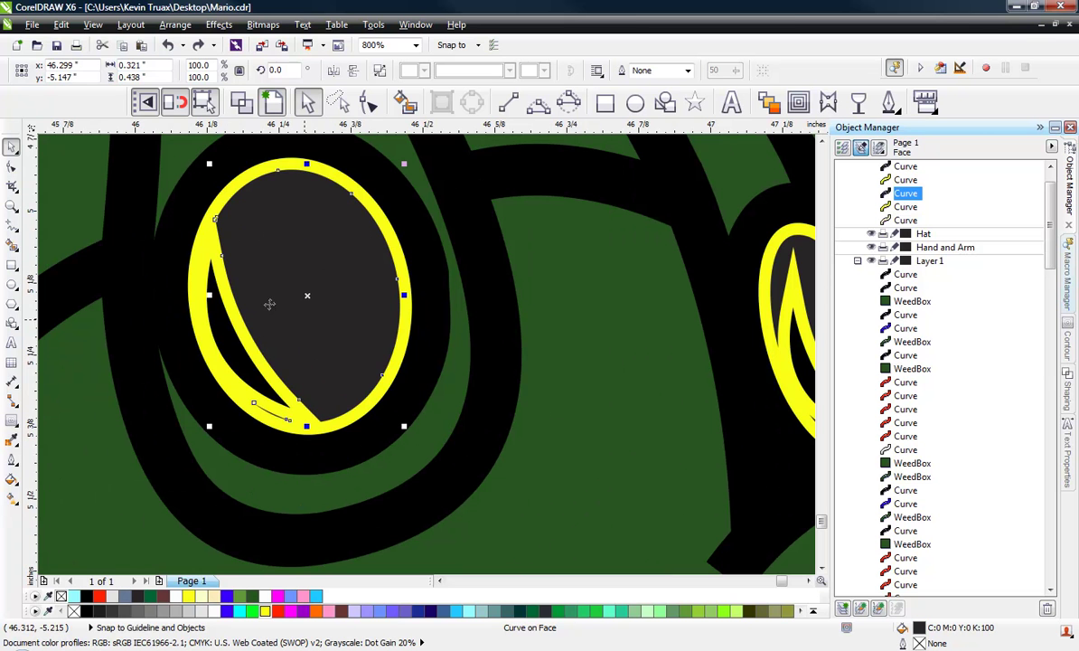
right_click(287, 334)
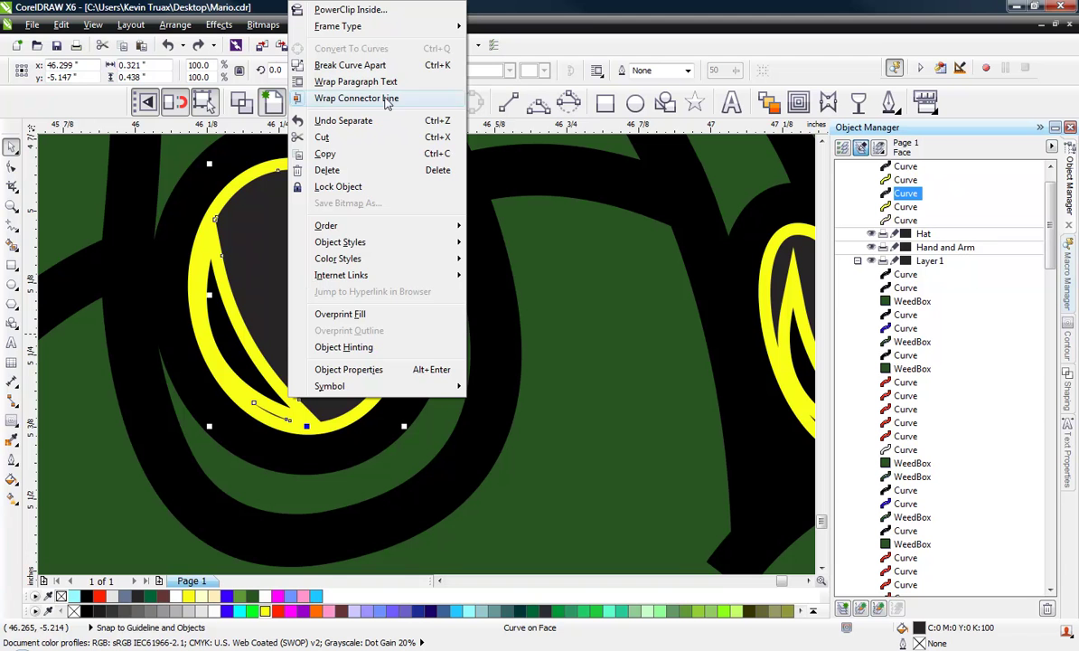
left_click(206, 338)
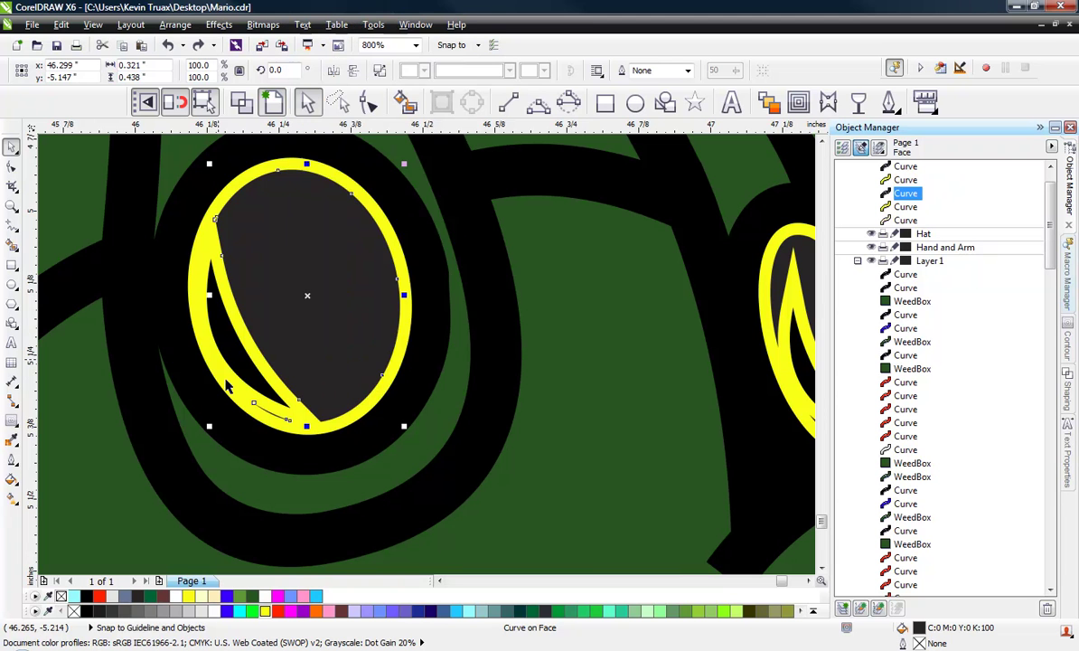
scroll(271, 413, "up", 2)
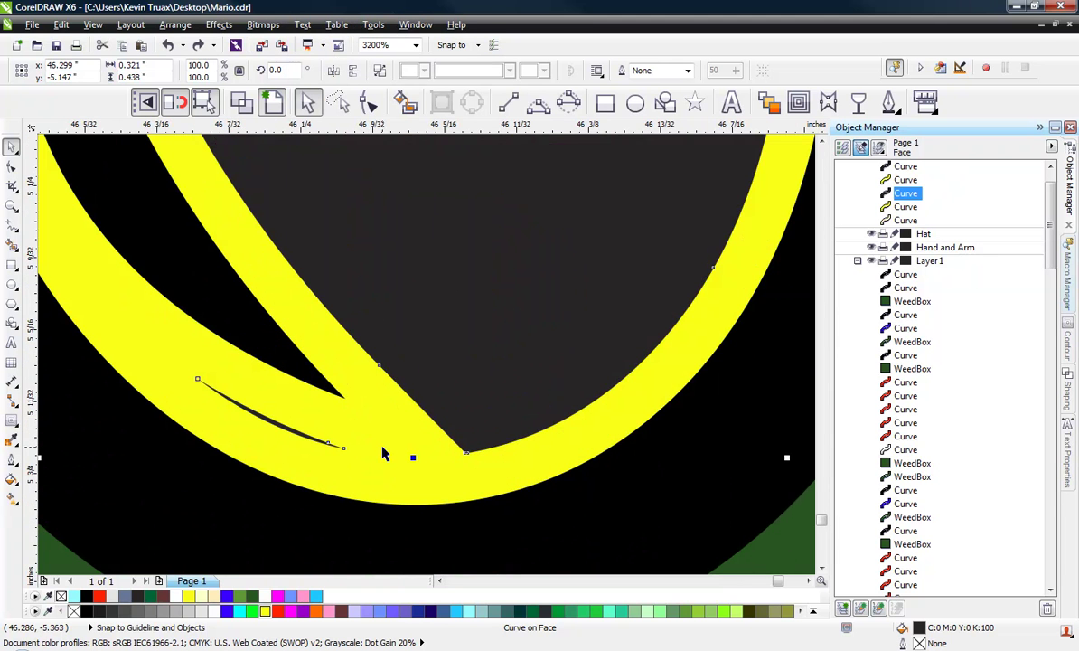
left_click(368, 103)
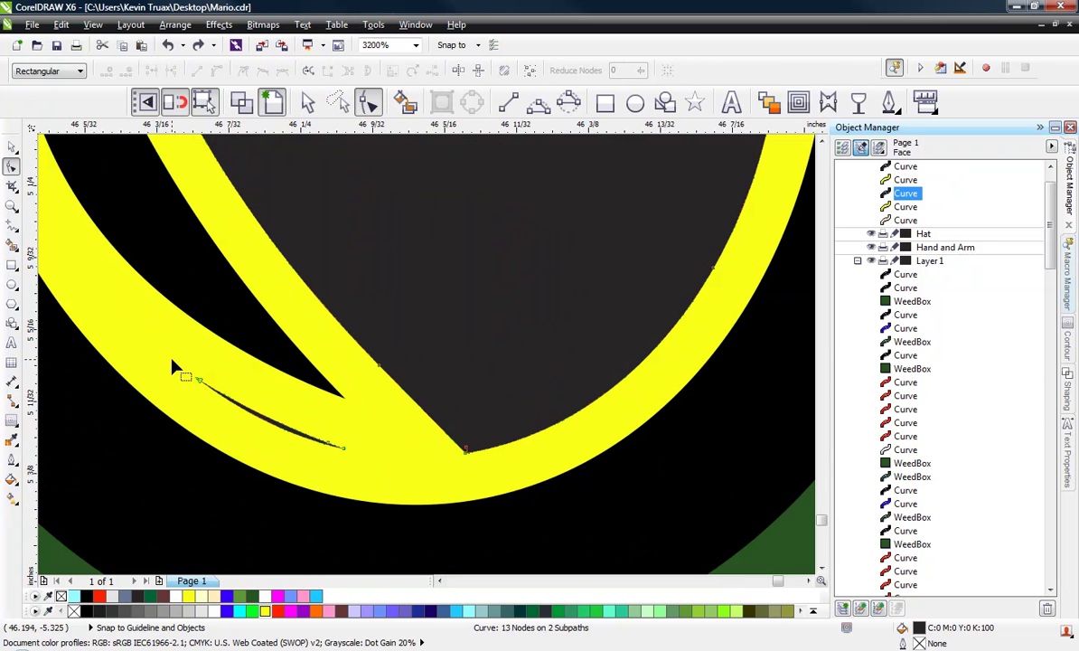
left_click_drag(172, 363, 375, 481)
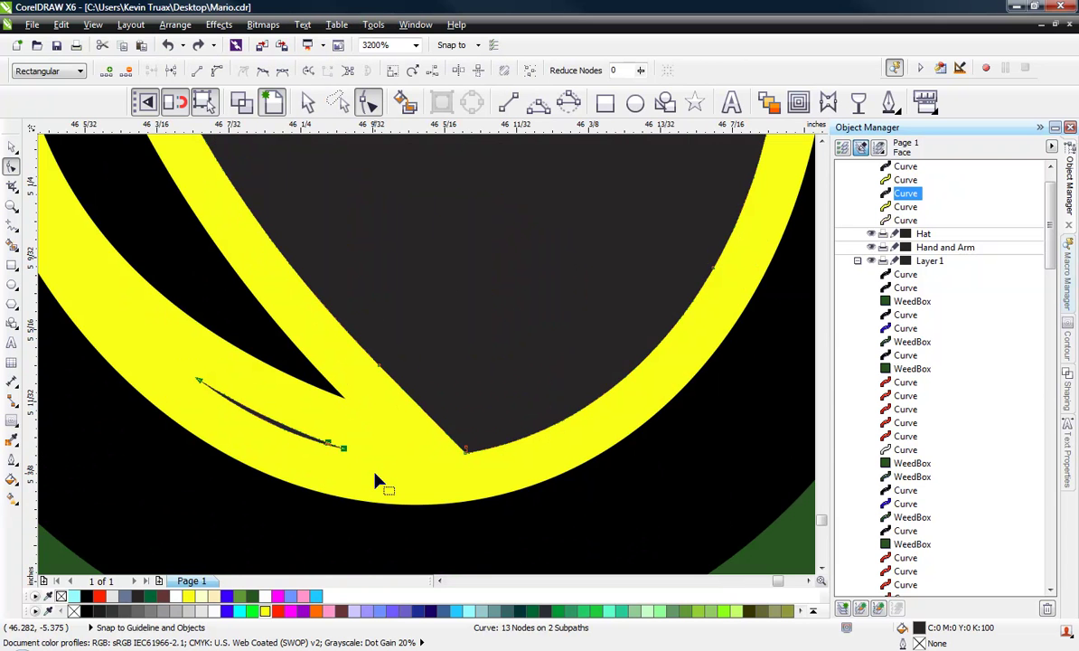
key("Delete")
scroll(373, 481, "down", 3)
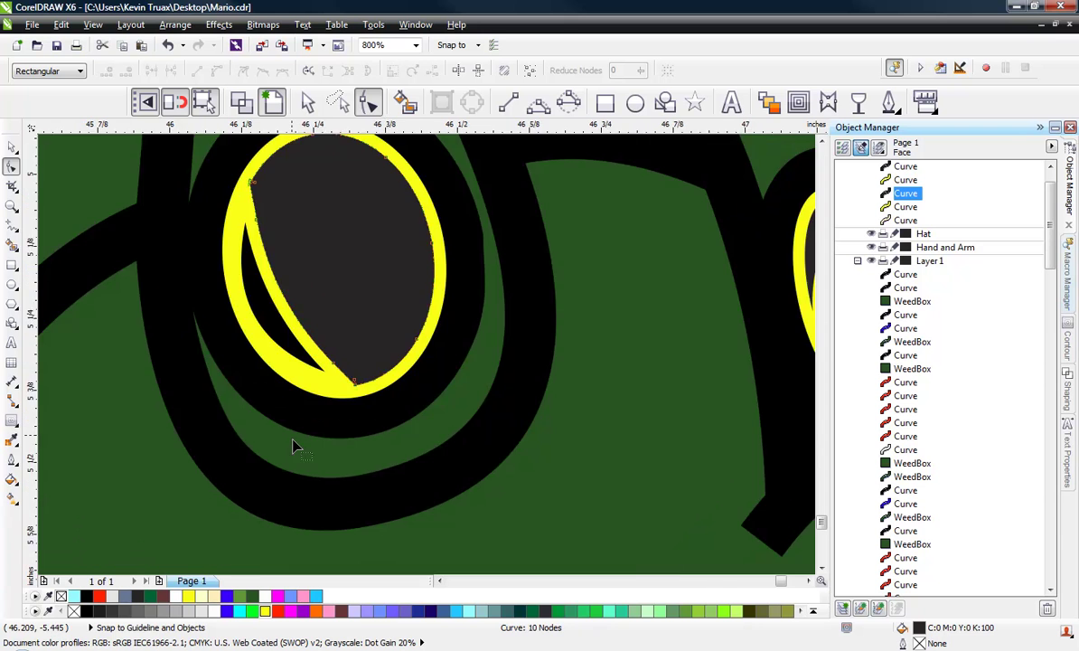
scroll(301, 355, "up", 1)
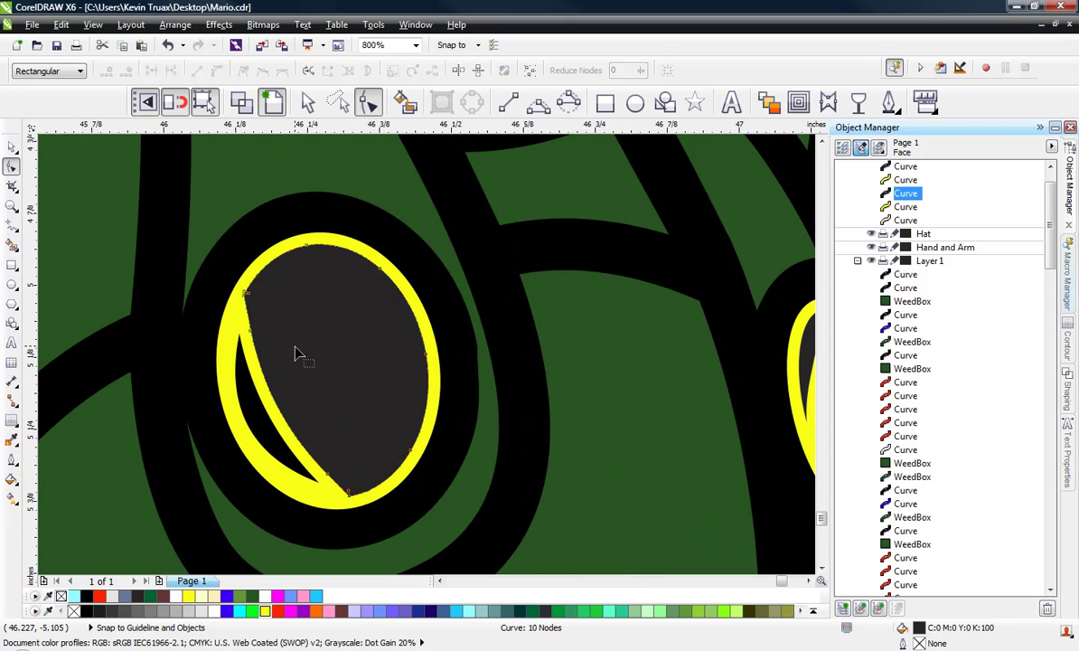
Remove the oval opening in the black outline at the larger button by deleting all nodes of that inner subpath
left_click(271, 232)
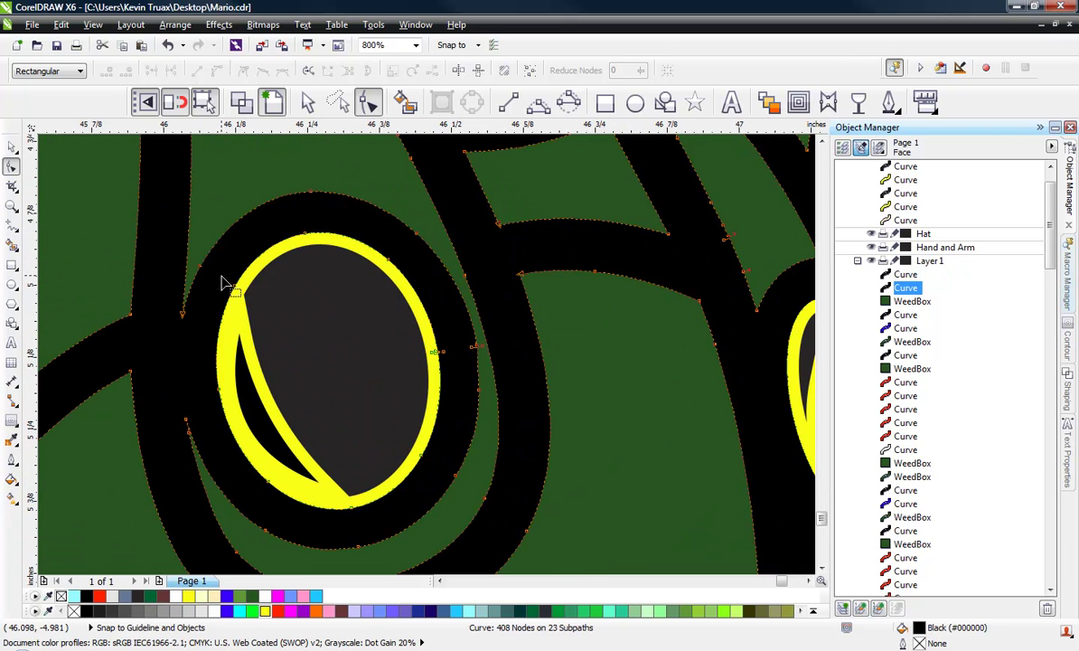
mouse_move(222, 278)
left_mouse_down()
mouse_move(235, 296)
mouse_move(222, 267)
left_mouse_up()
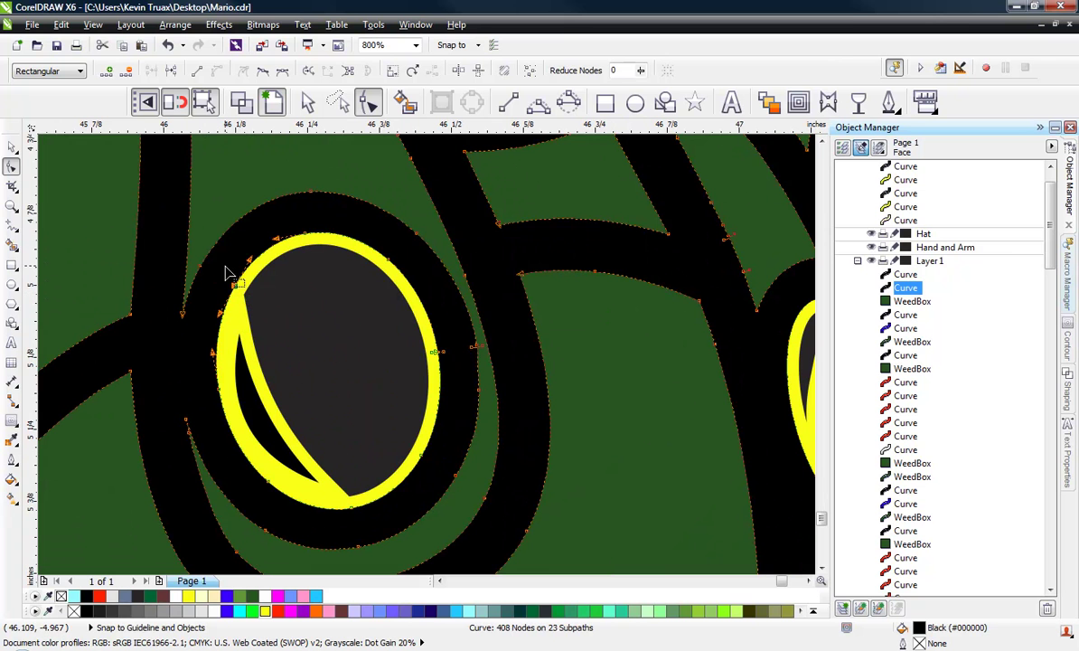
key("Delete")
left_click_drag(286, 220, 318, 260)
key("Delete")
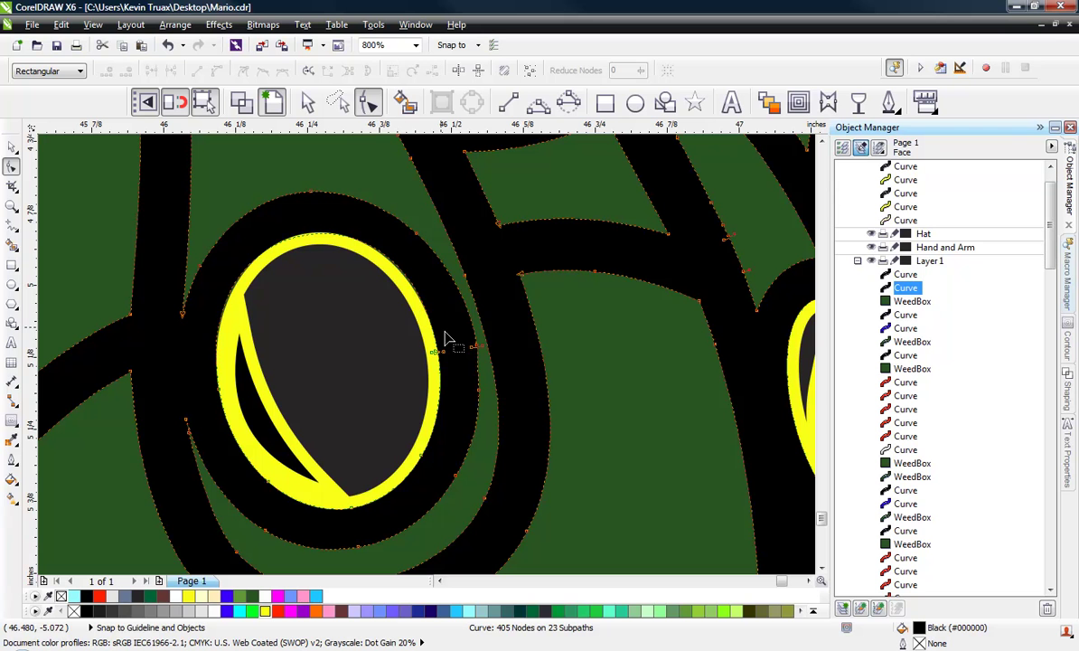
left_click_drag(445, 339, 402, 362)
key("Delete")
left_click_drag(385, 470, 402, 443)
key("Delete")
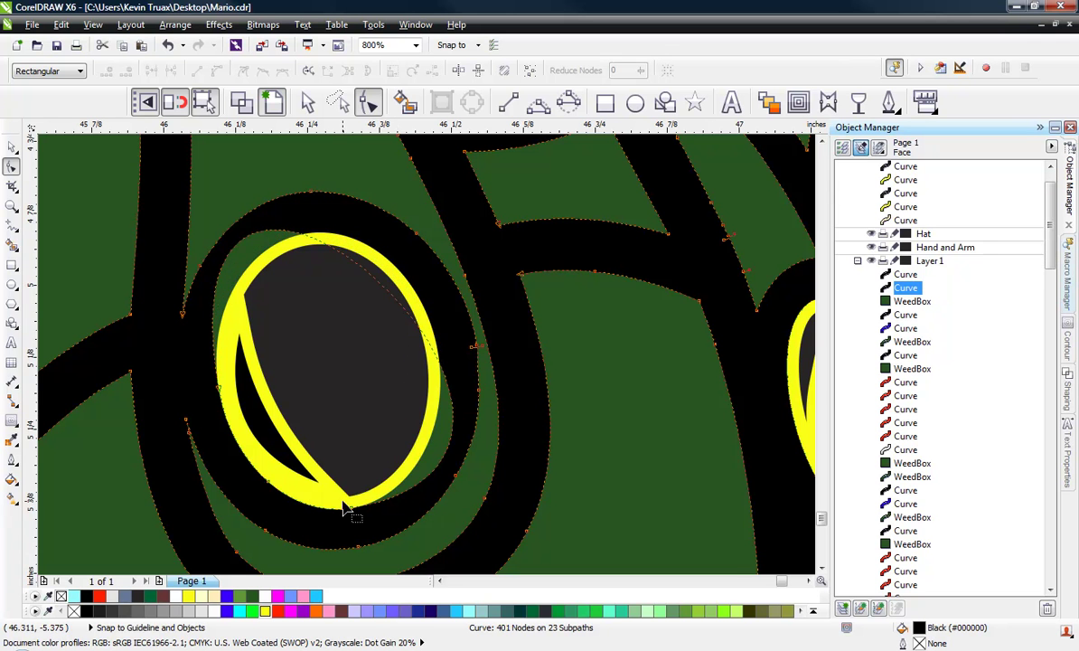
left_click_drag(345, 509, 361, 525)
key("Delete")
left_click_drag(275, 479, 232, 456)
key("Delete")
left_click_drag(187, 356, 222, 391)
key("Delete")
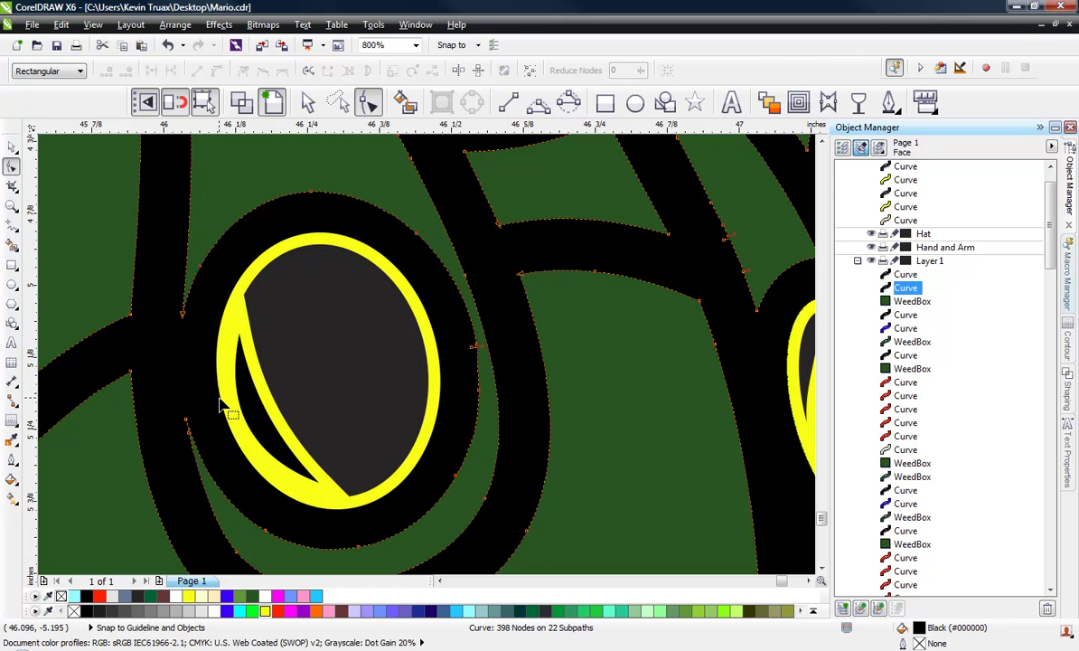
left_click(10, 147)
left_click(450, 308)
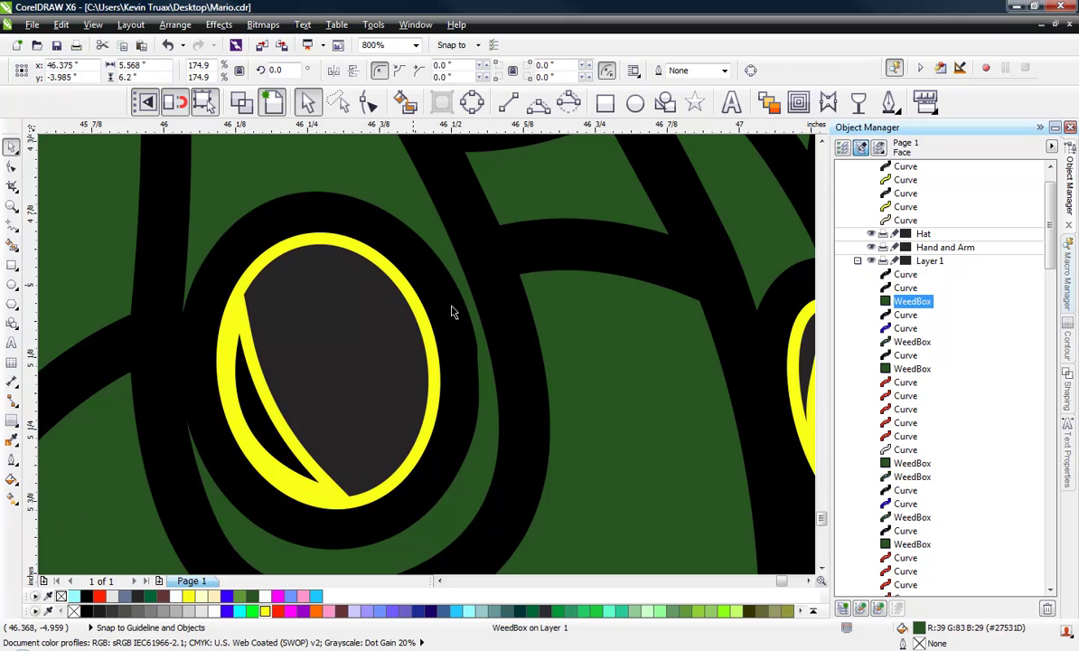
Move the black outline aside to inspect the filled-in button area, and undo the move
scroll(450, 308, "down", 2)
left_click(388, 309)
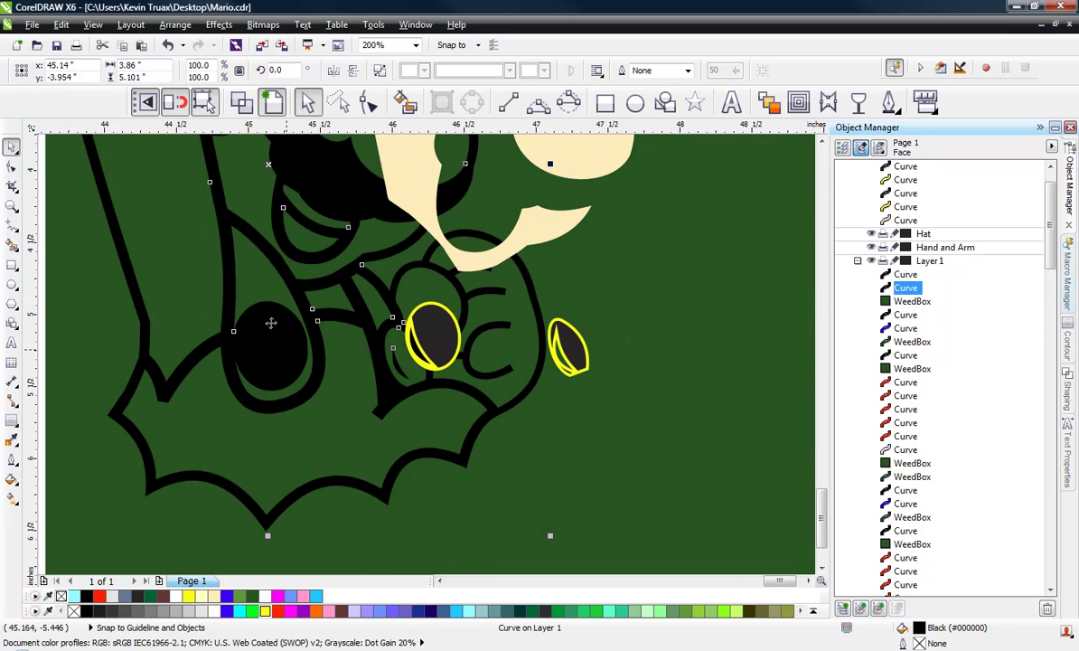
scroll(442, 329, "up", 1)
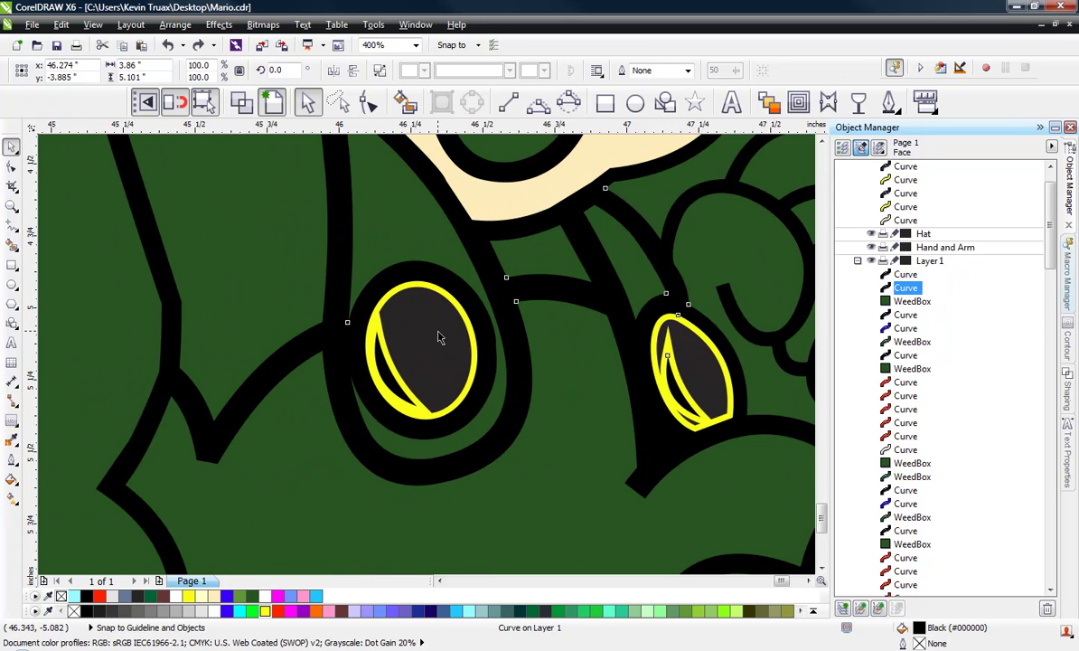
Trim the black outline with the larger button's dark inset contour shape and delete that contour shape
left_click(430, 328)
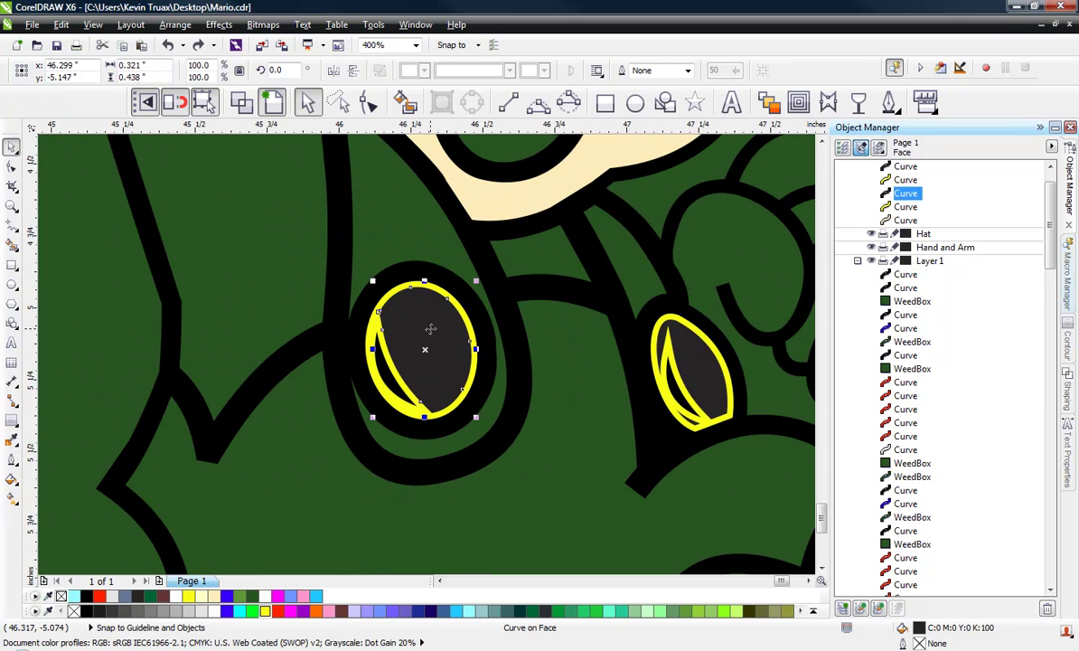
left_click(341, 326, "shift")
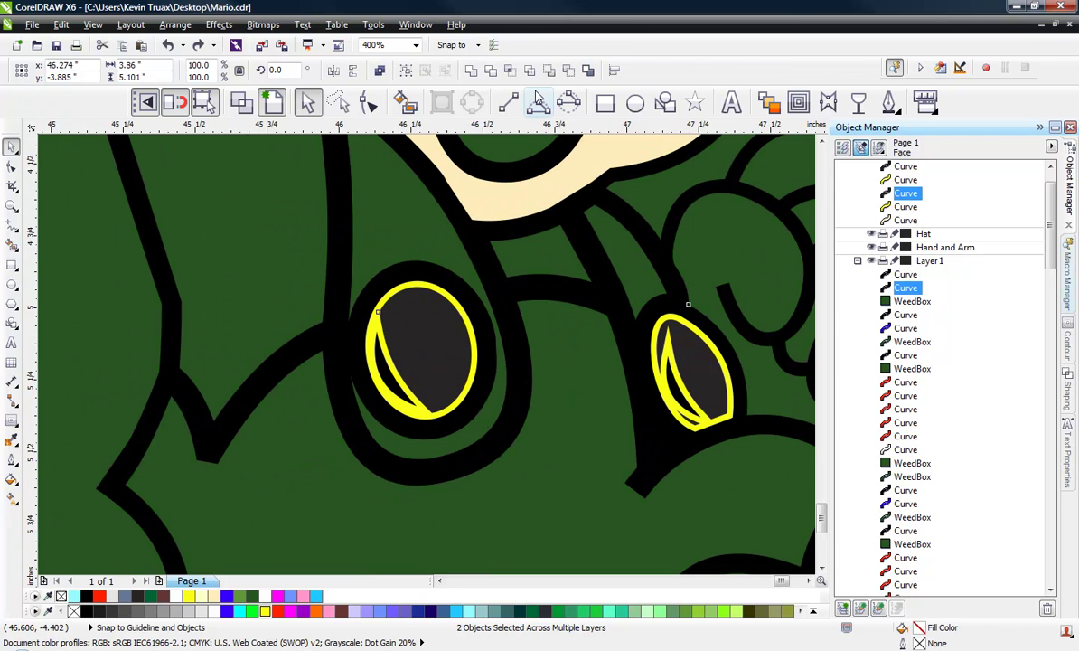
left_click(489, 69)
left_click(395, 244)
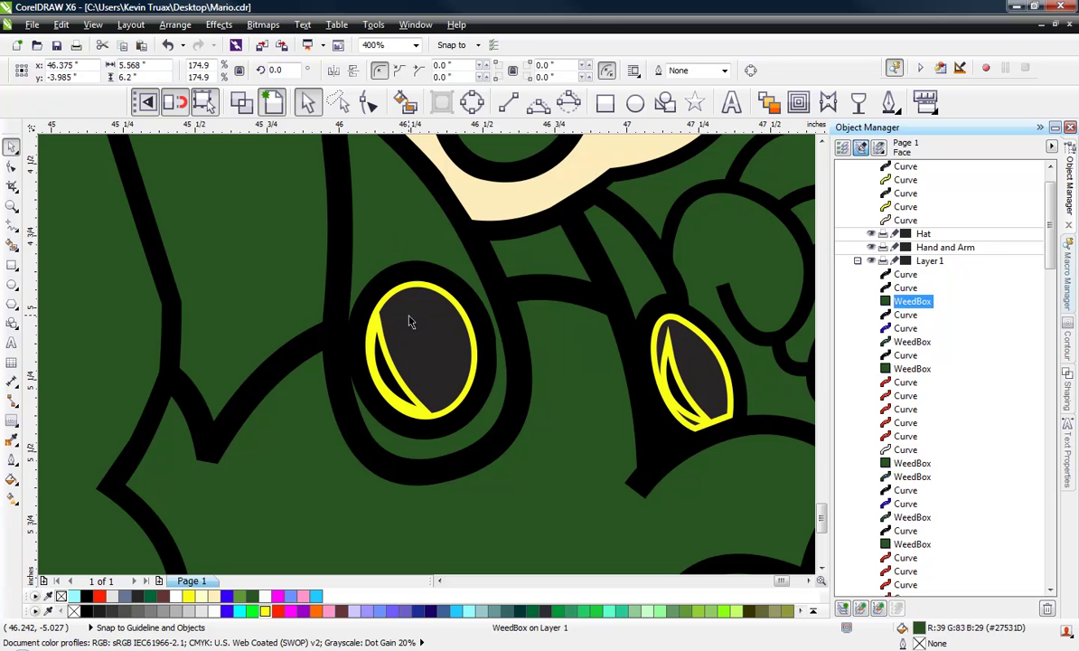
left_click(412, 316)
key("Delete")
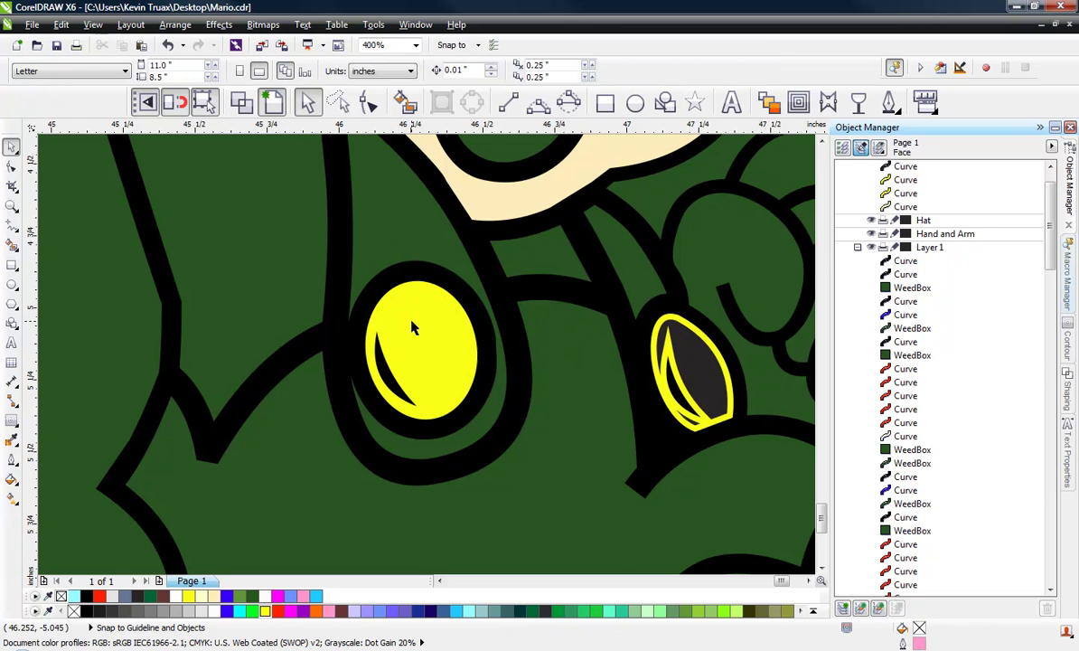
Move the black outline aside to check the trimmed inset opening, and undo the move
left_click_drag(353, 327, 149, 353)
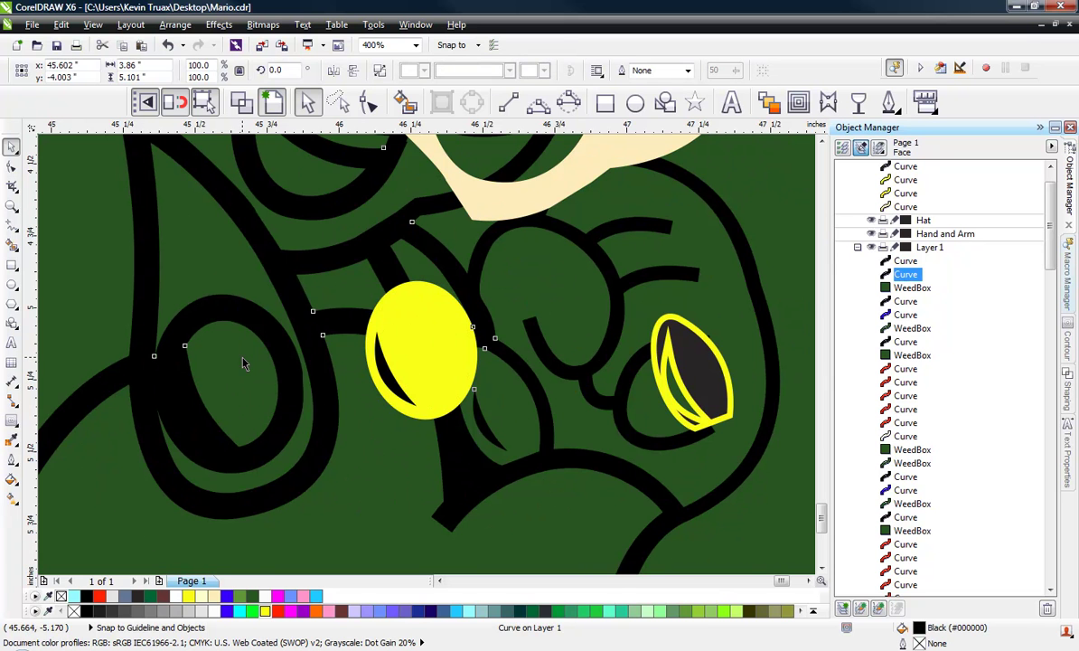
key("ctrl+z")
Move the separate black crescent curve on Layer 1 out of the larger button and delete it
left_click(388, 343)
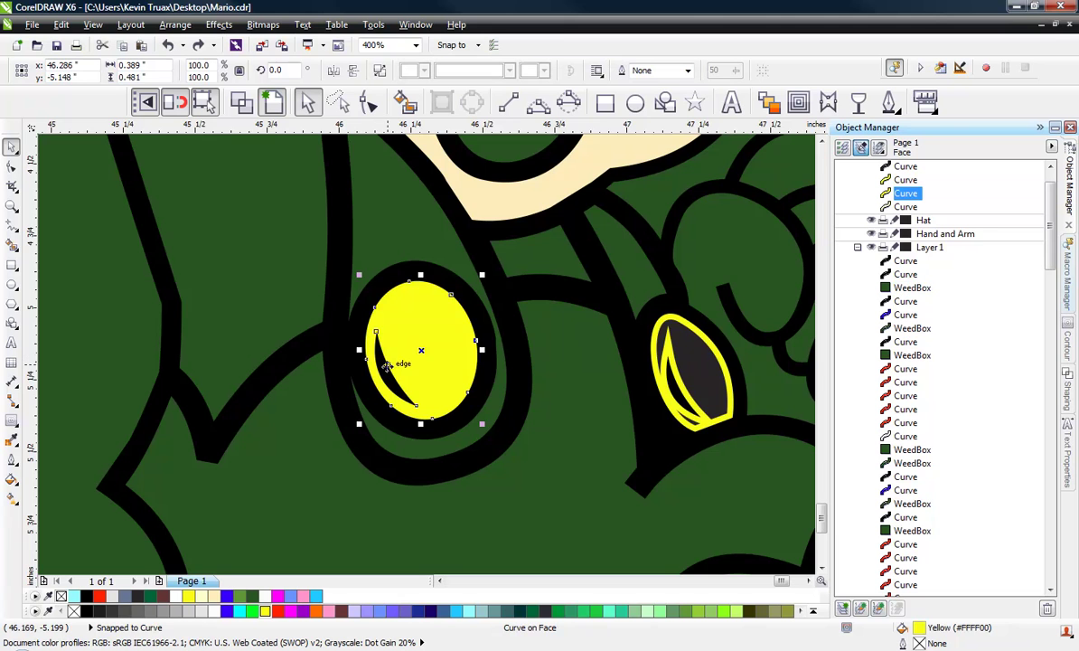
left_click(384, 368)
scroll(384, 368, "up", 2)
left_click(373, 350)
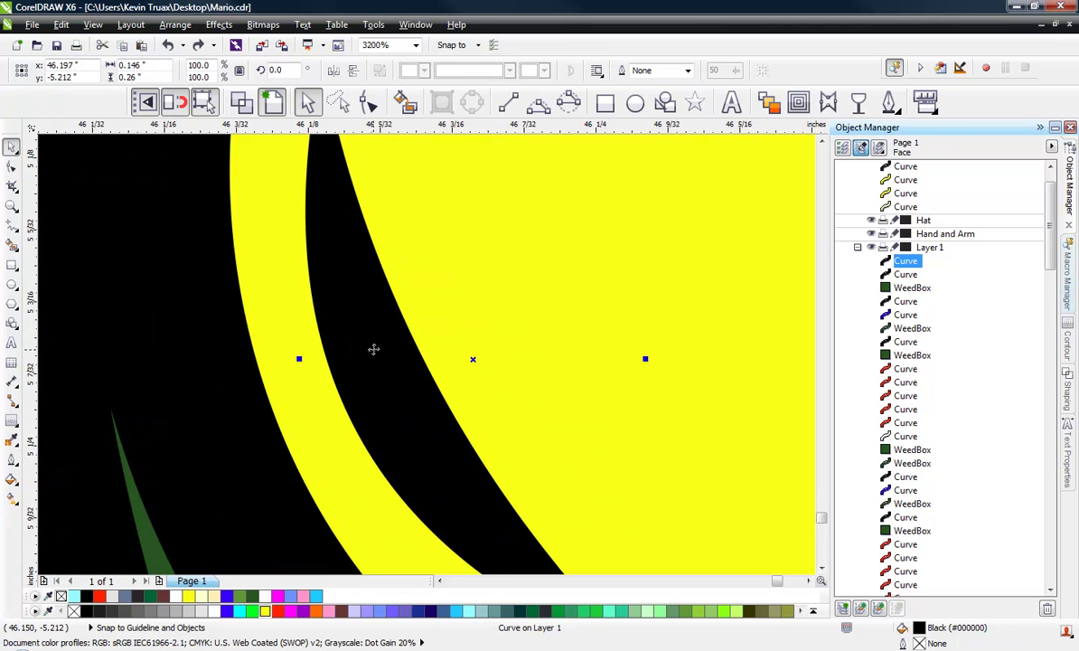
scroll(291, 370, "down", 1)
left_click_drag(292, 370, 231, 386)
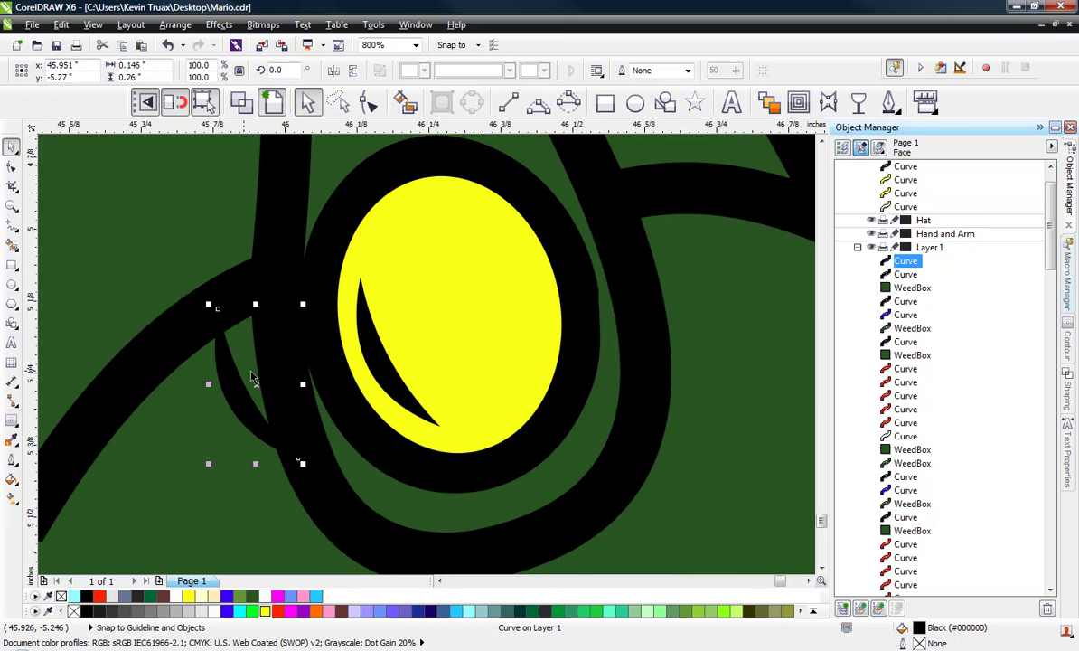
key("Delete")
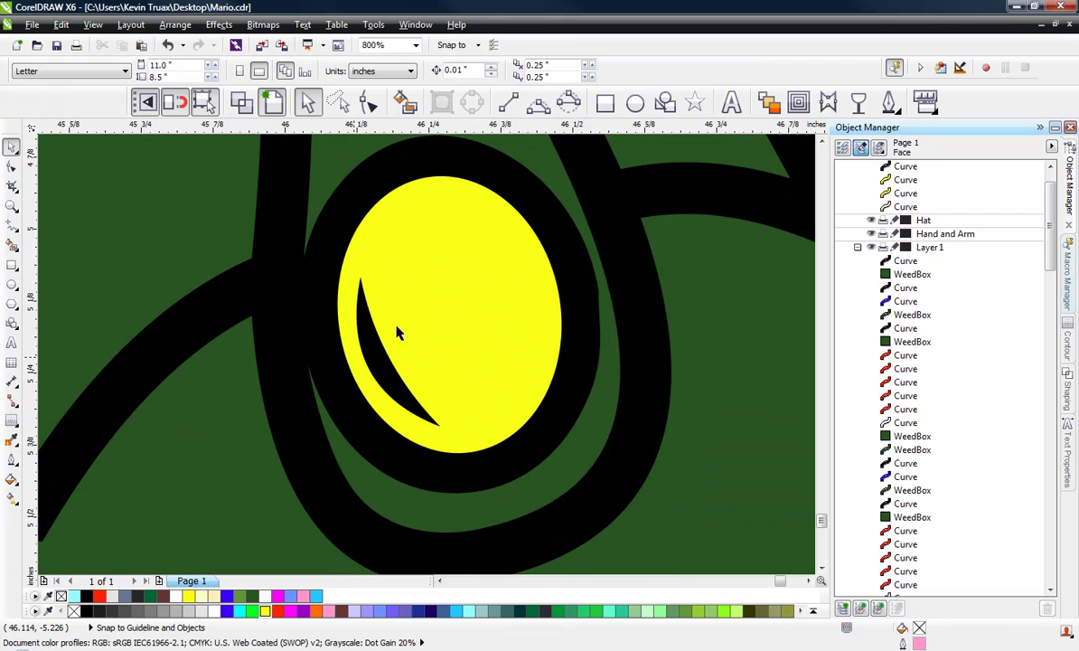
Show the black outline's nodes to examine how far the yellow button extends beneath its inset opening
left_click(382, 453)
key("F10")
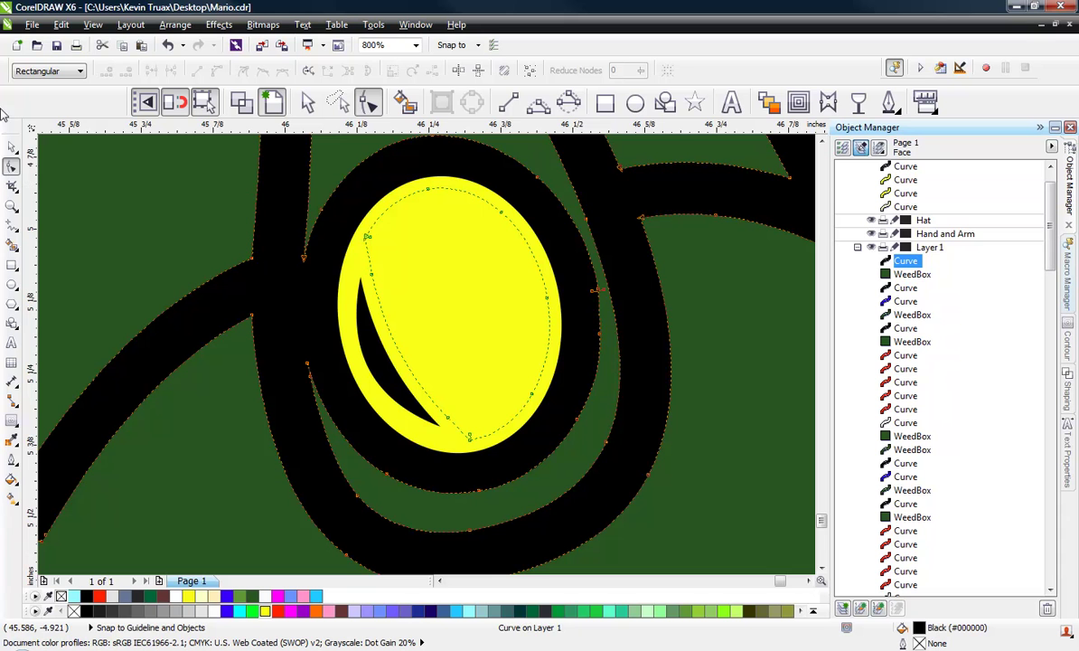
left_click(11, 146)
left_click(237, 287)
Remove the opening in the black outline at the smaller button by deleting all nodes of its outer inner-edge subpath
scroll(280, 311, "down", 3)
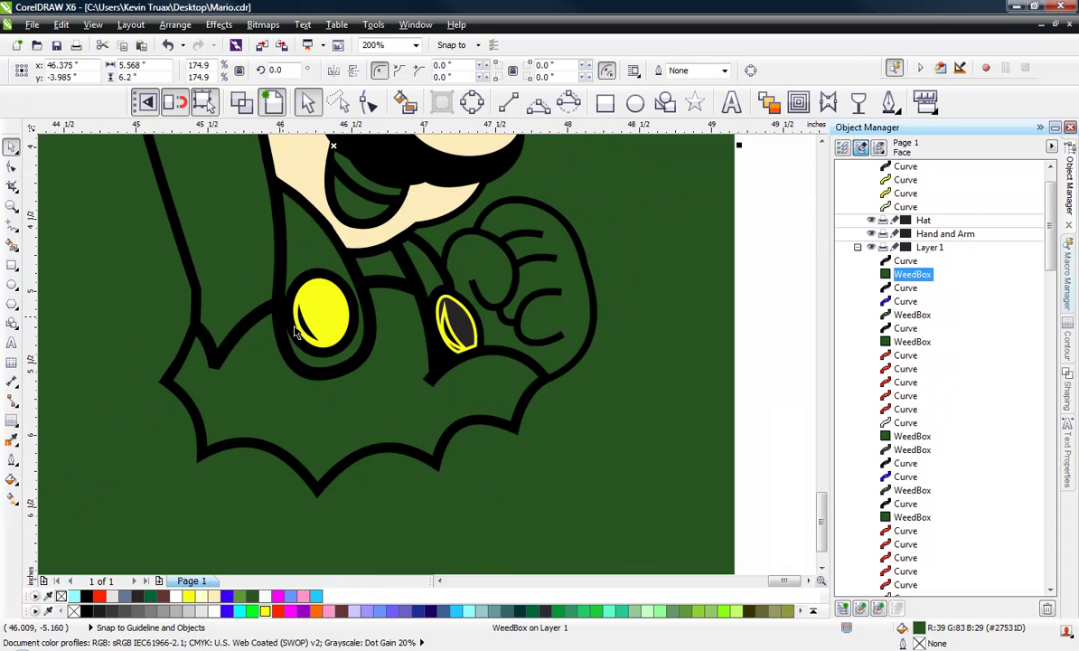
scroll(418, 303, "up", 2)
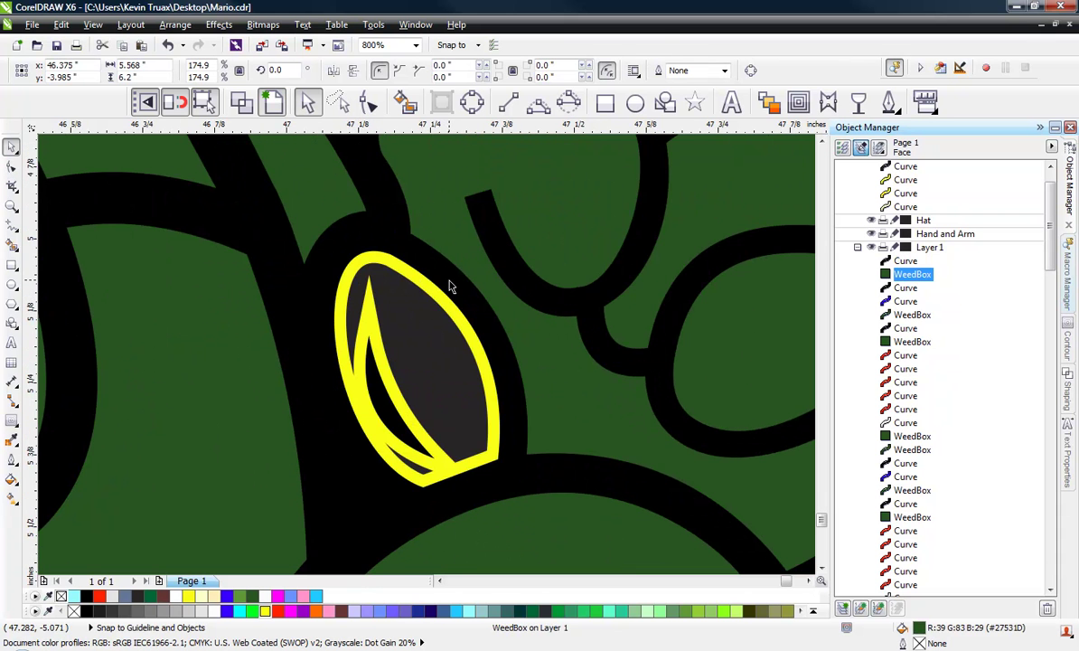
left_click(449, 286)
key("F10")
scroll(447, 282, "up", 1)
left_click_drag(311, 215, 365, 255)
key("Delete")
scroll(315, 204, "down", 1)
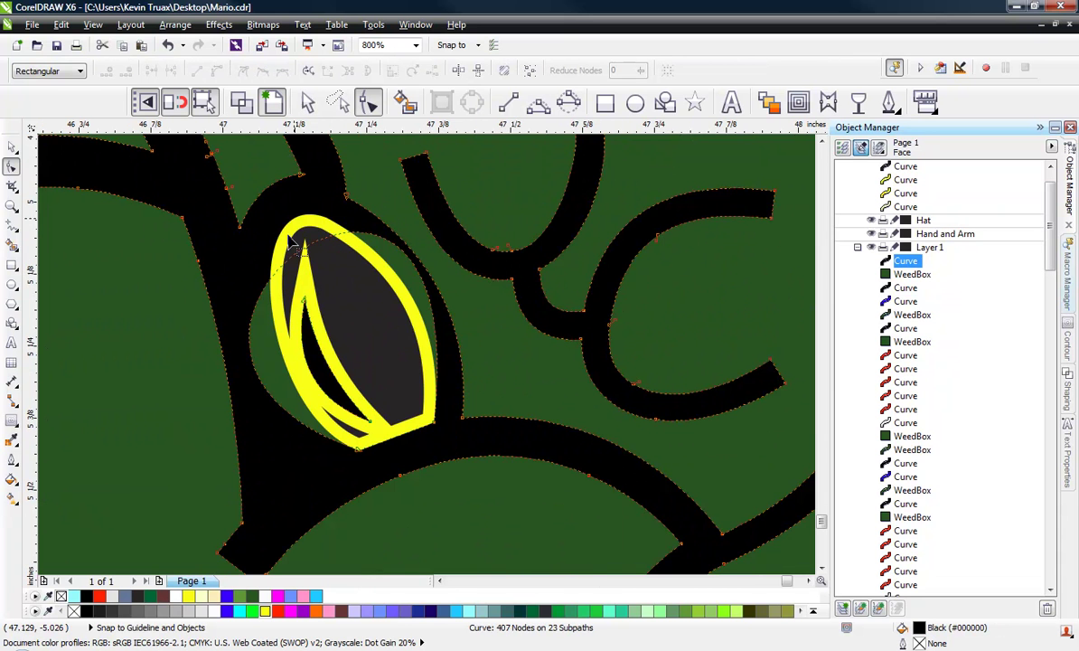
left_click_drag(338, 455, 439, 403)
key("Delete")
key("Delete")
key("space")
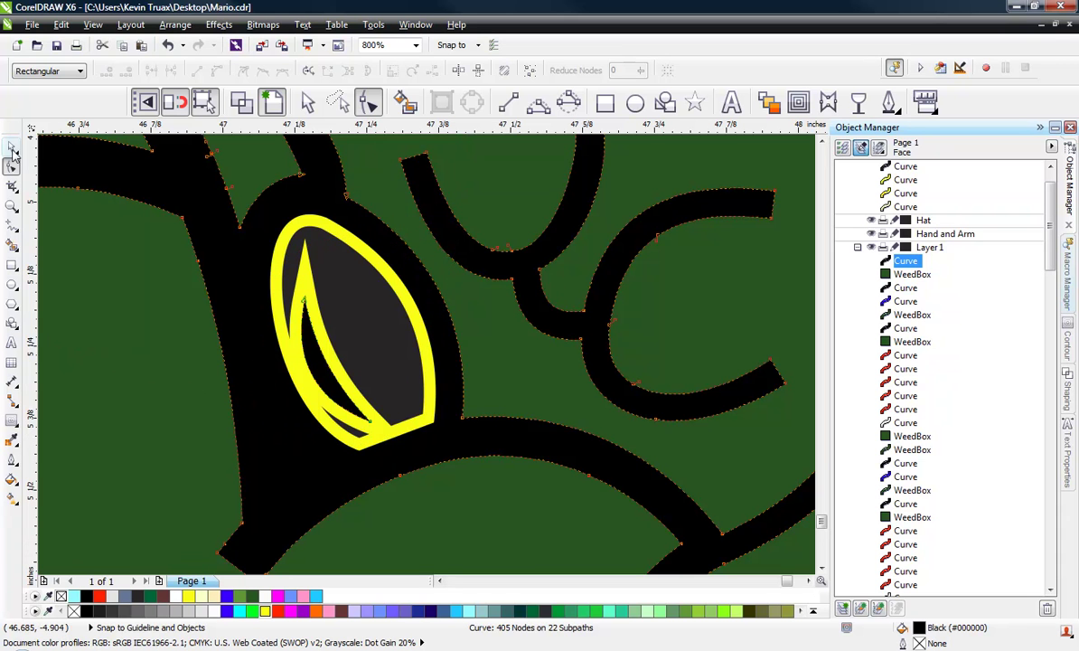
Move the black outline aside to check its opening at the smaller yellow button, and undo the move
left_click(242, 286)
scroll(283, 273, "down", 1)
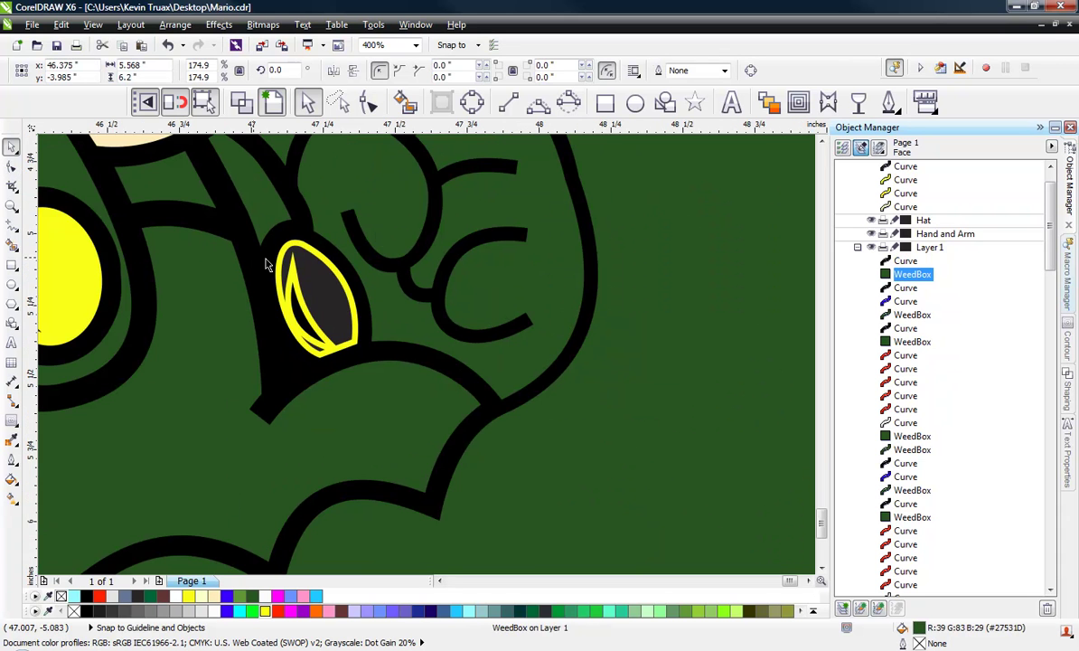
left_click_drag(361, 287, 545, 283)
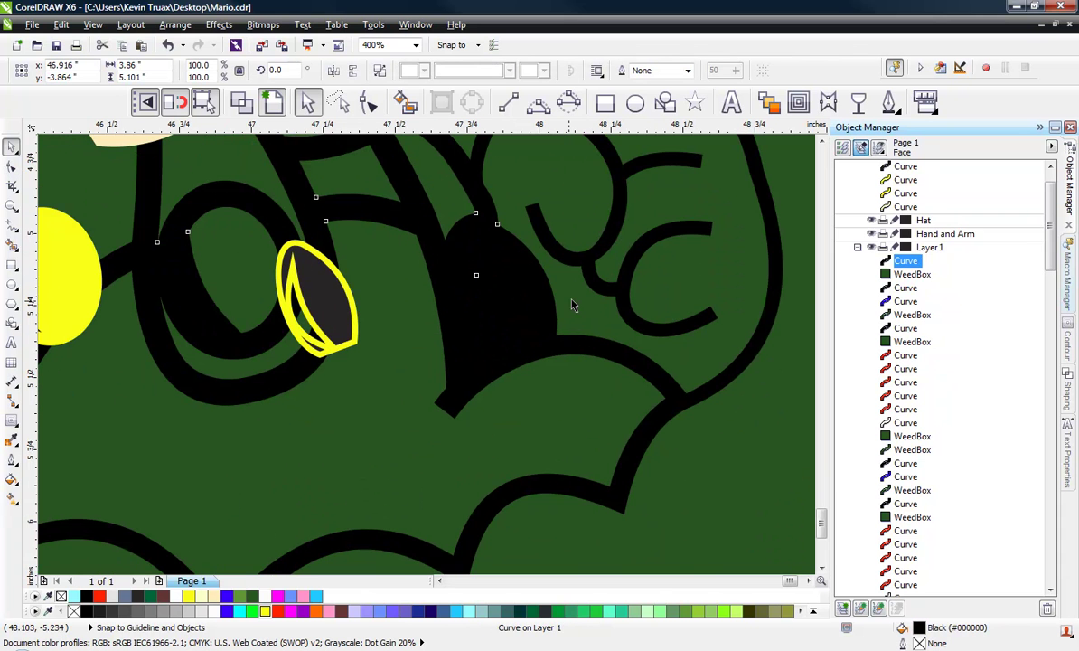
key("ctrl+z")
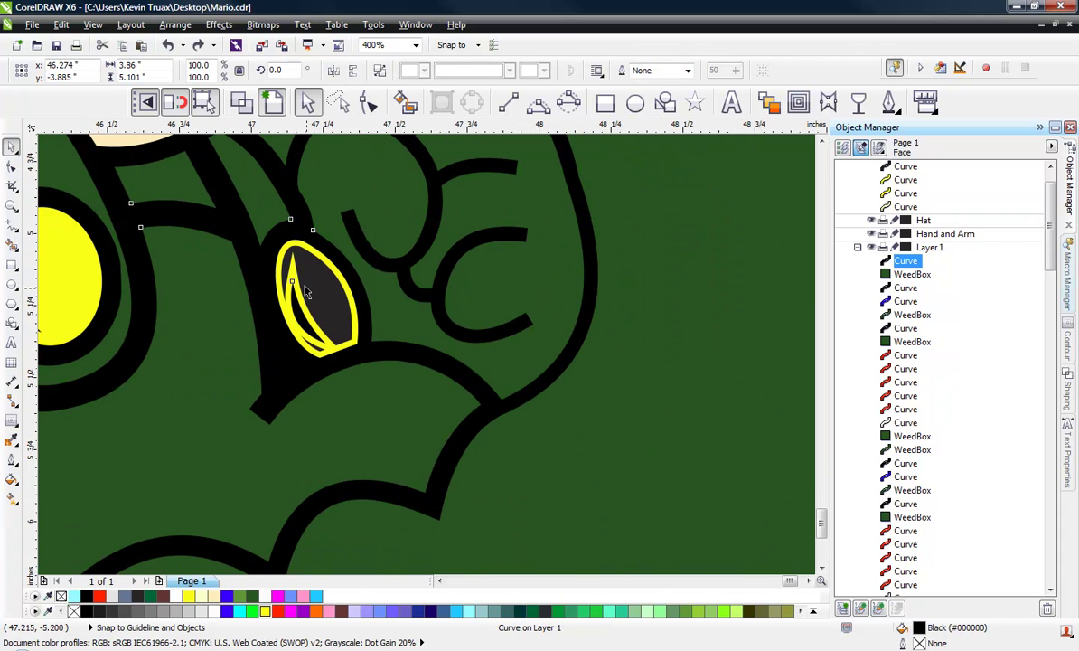
Remove any leftover black outline nodes within the smaller yellow button
scroll(280, 279, "up", 1)
left_click(367, 102)
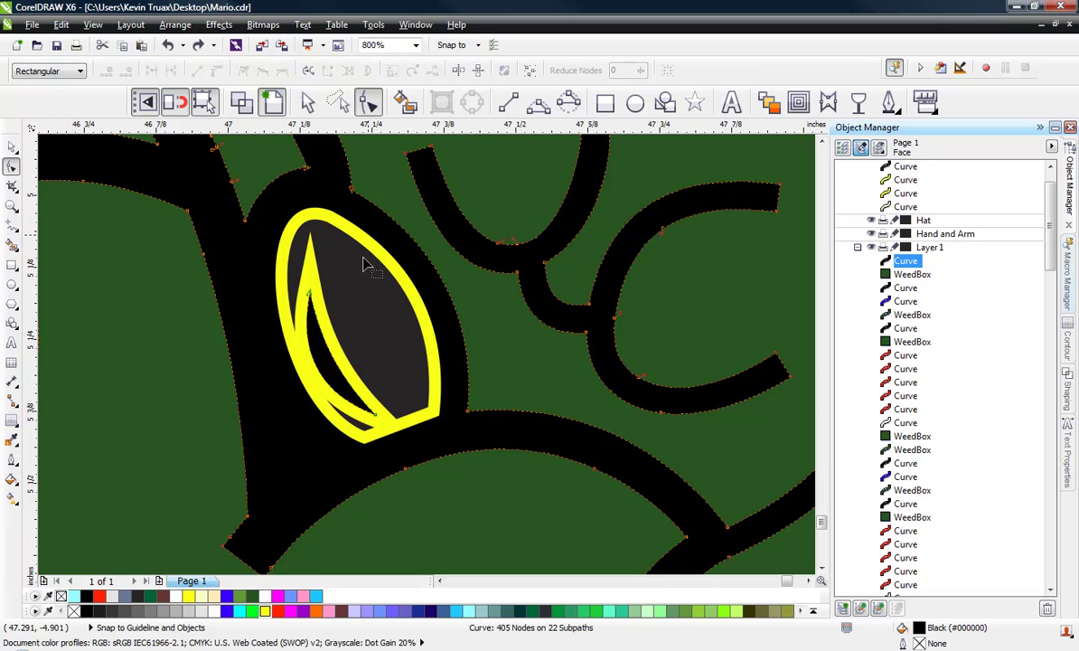
left_click_drag(299, 267, 398, 433)
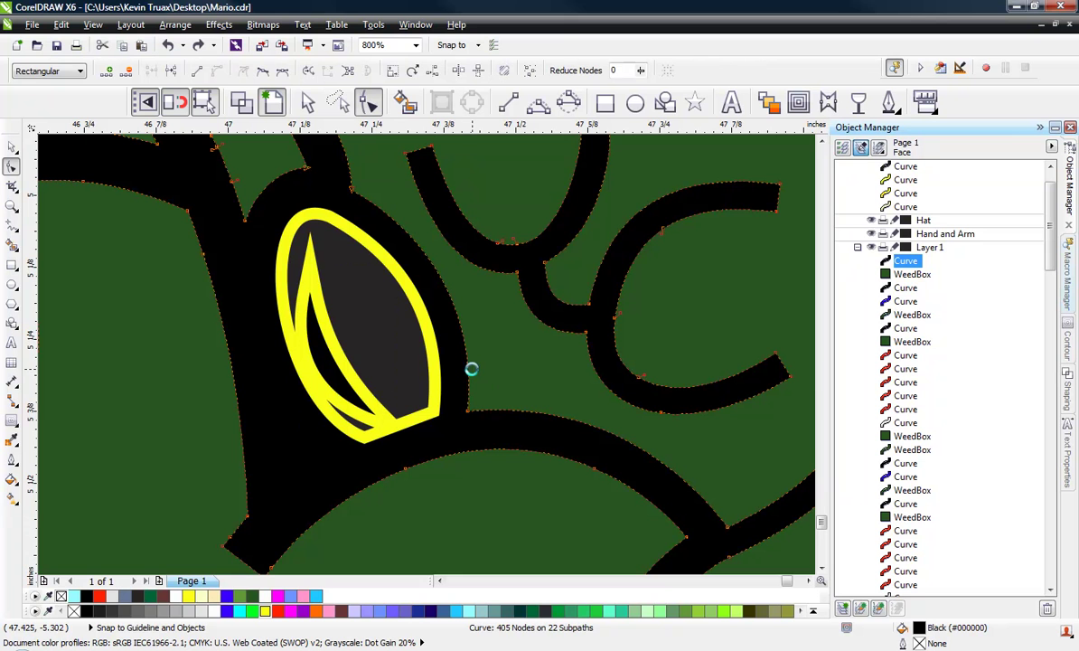
key("Delete")
left_click(12, 147)
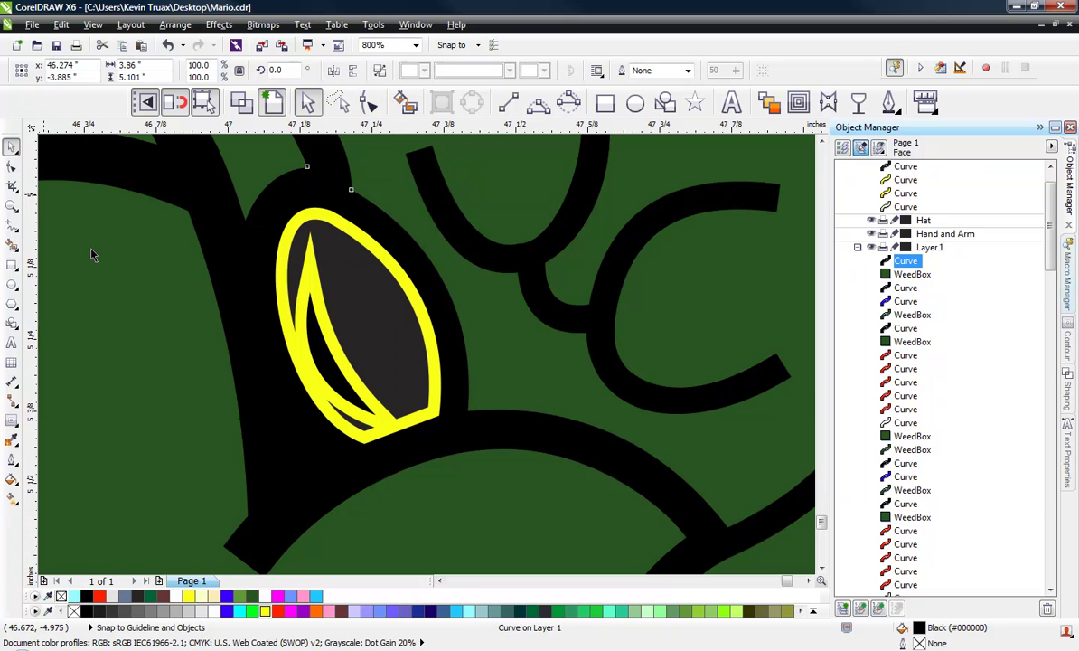
Shift the black outline away to check that it is solid beneath the smaller button, and undo the shift
left_click(84, 232)
scroll(274, 267, "down", 2)
left_click_drag(273, 268, 481, 241)
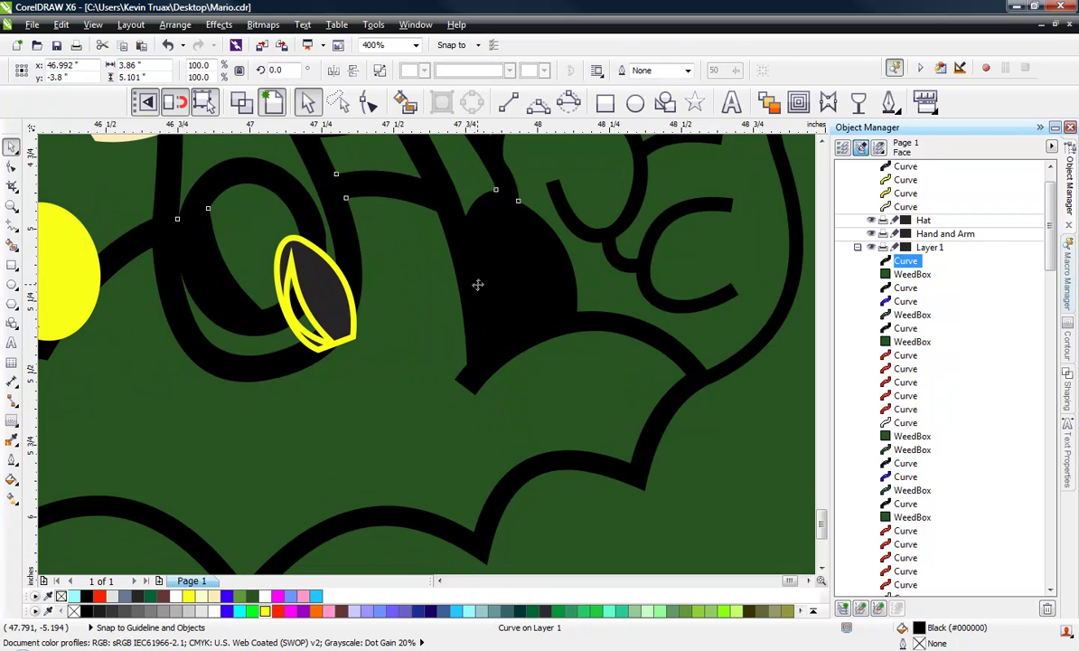
key("ctrl+z")
scroll(266, 274, "up", 2)
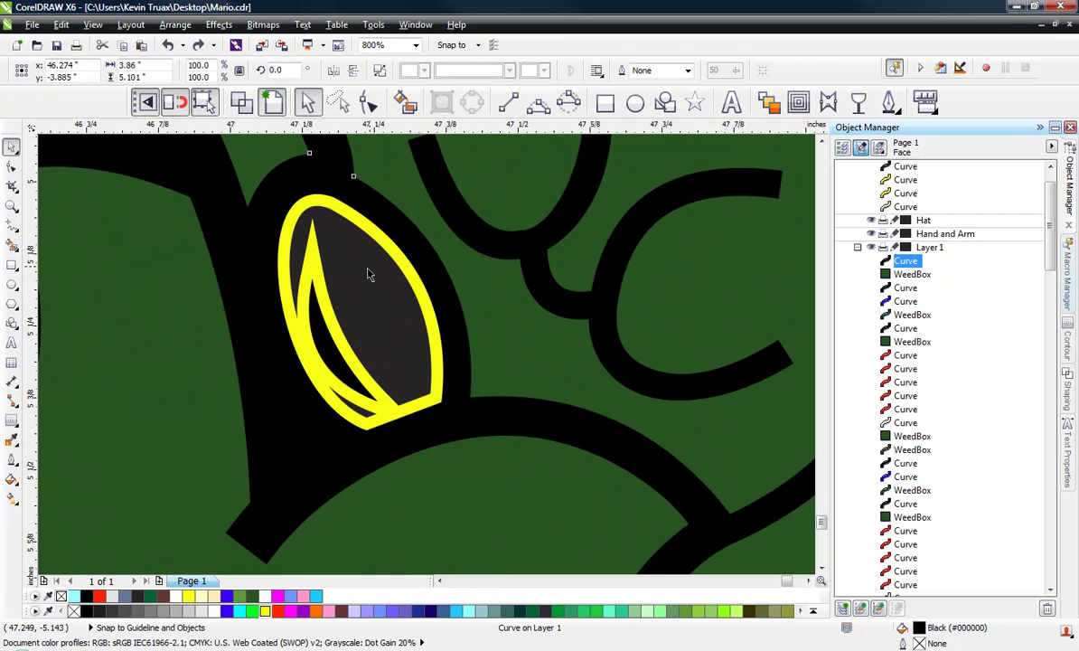
Delete the nodes of the small separate sliver at the lower end of the smaller button's dark inset contour
left_click(368, 274)
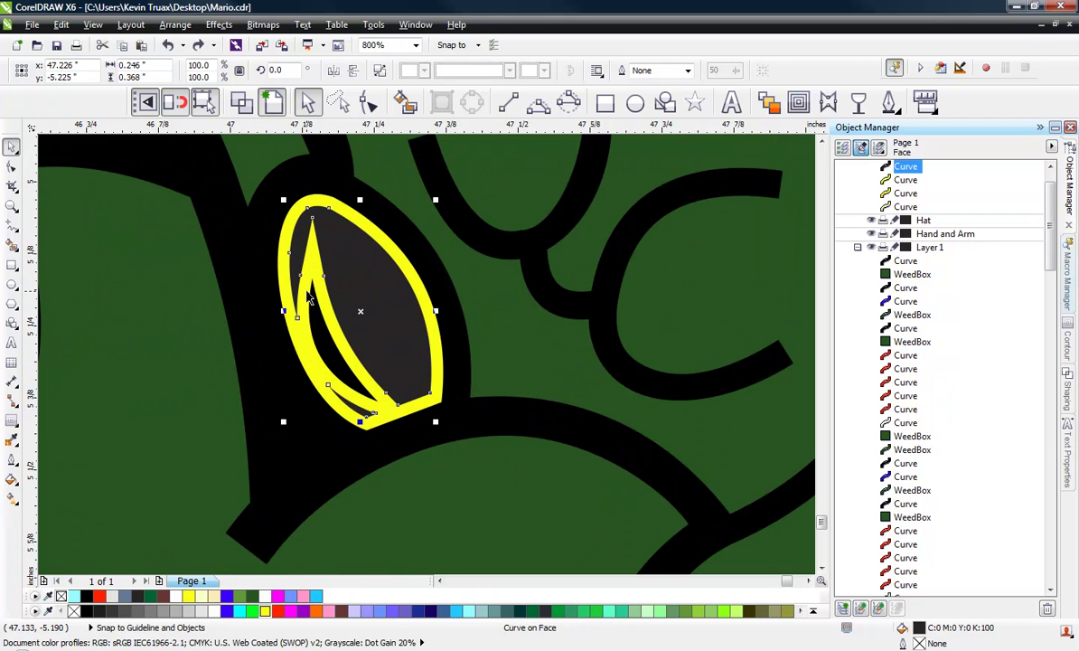
scroll(352, 437, "up", 1)
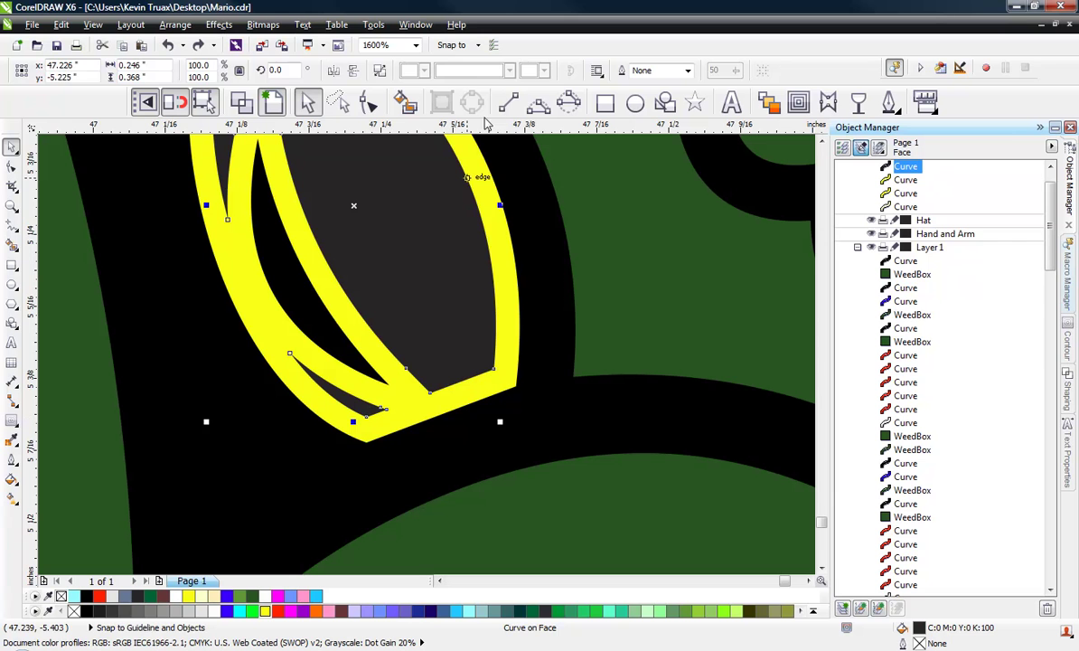
left_click(369, 103)
left_click_drag(256, 344, 395, 471)
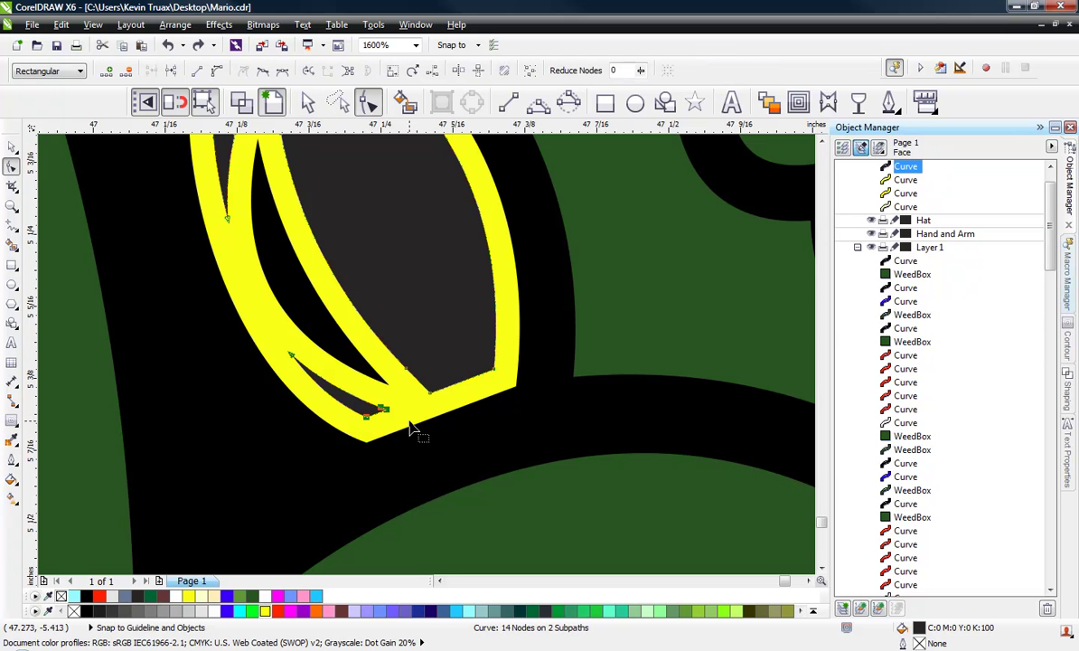
key("Delete")
scroll(308, 350, "down", 2)
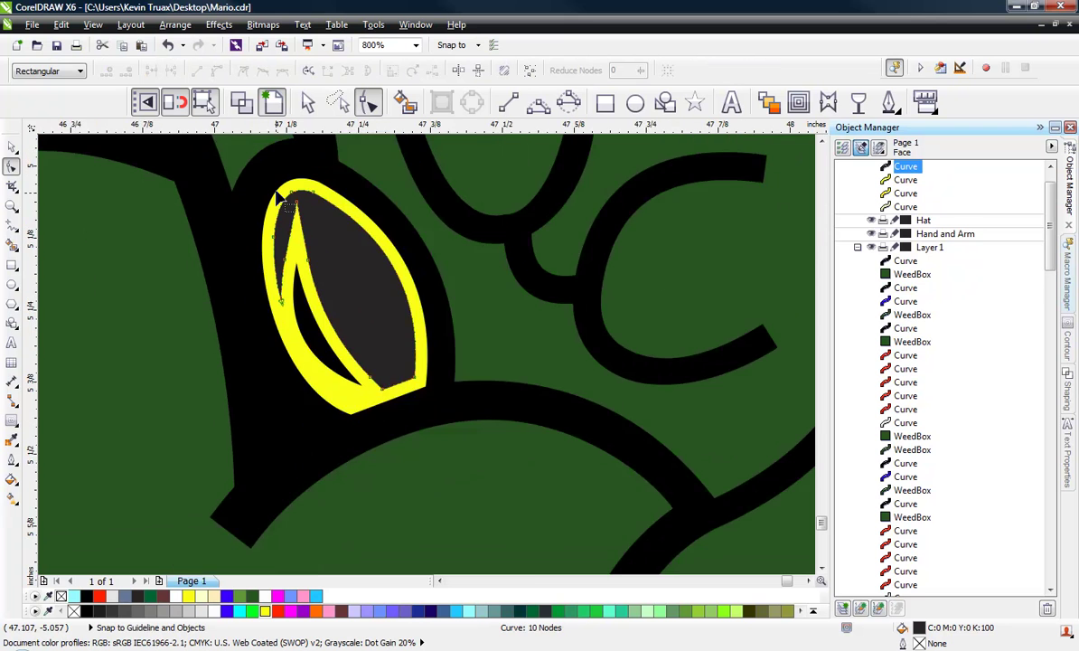
Reshape the dark inset contour by pulling its pointed node down to the highlight's tip and moving the adjacent node inward
scroll(291, 336, "up", 2)
left_click_drag(318, 218, 315, 304)
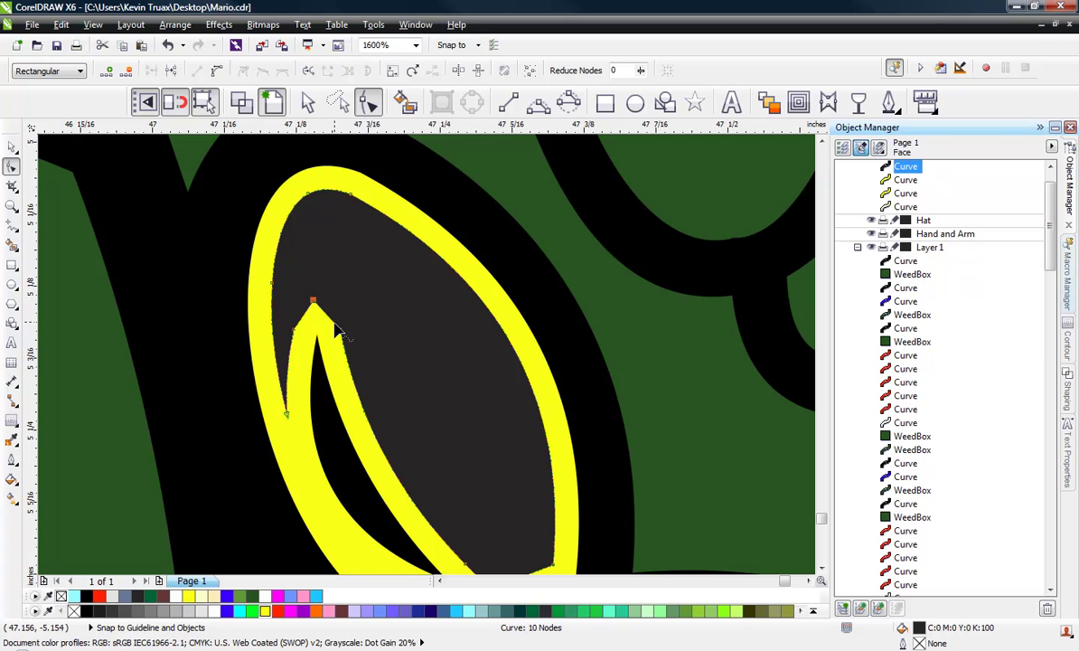
left_click_drag(288, 327, 305, 338)
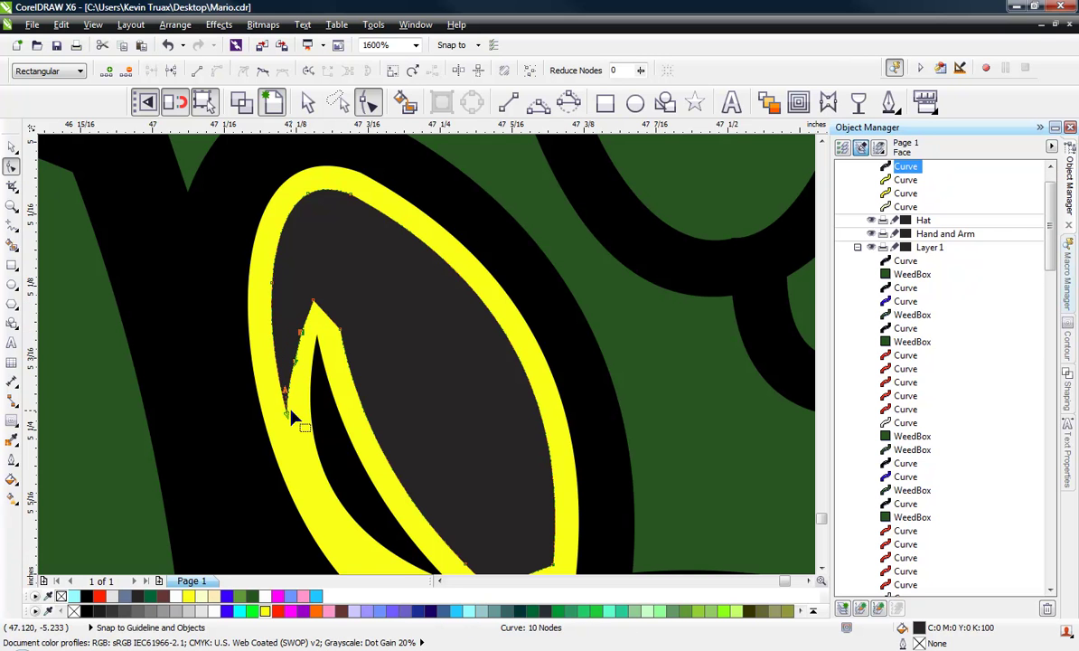
left_click(289, 412)
left_click(296, 359)
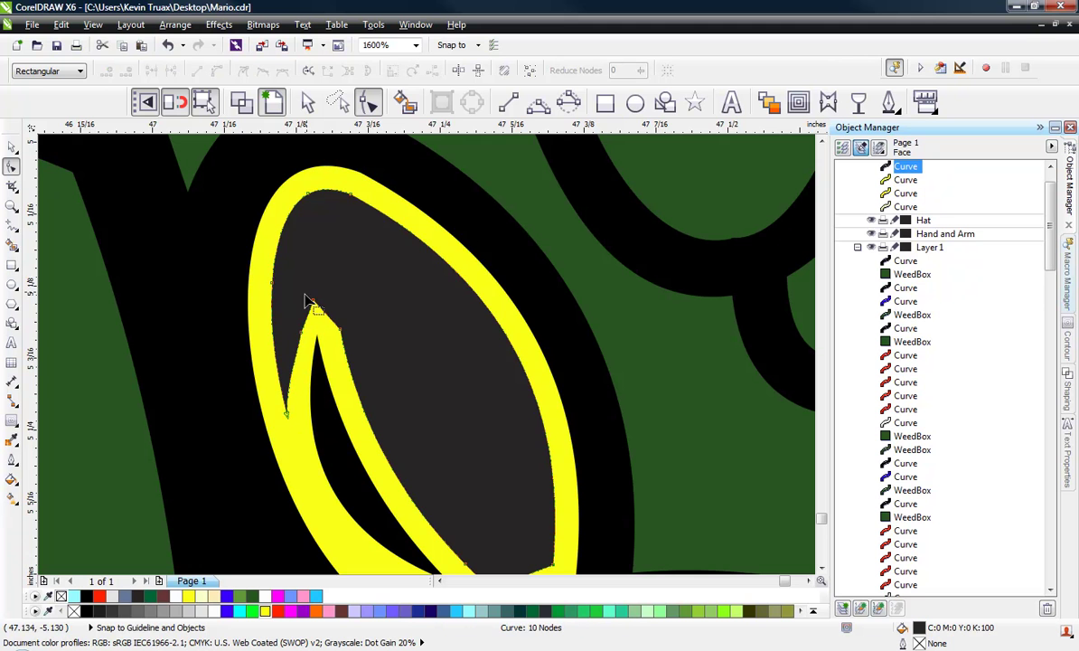
scroll(321, 237, "down", 1)
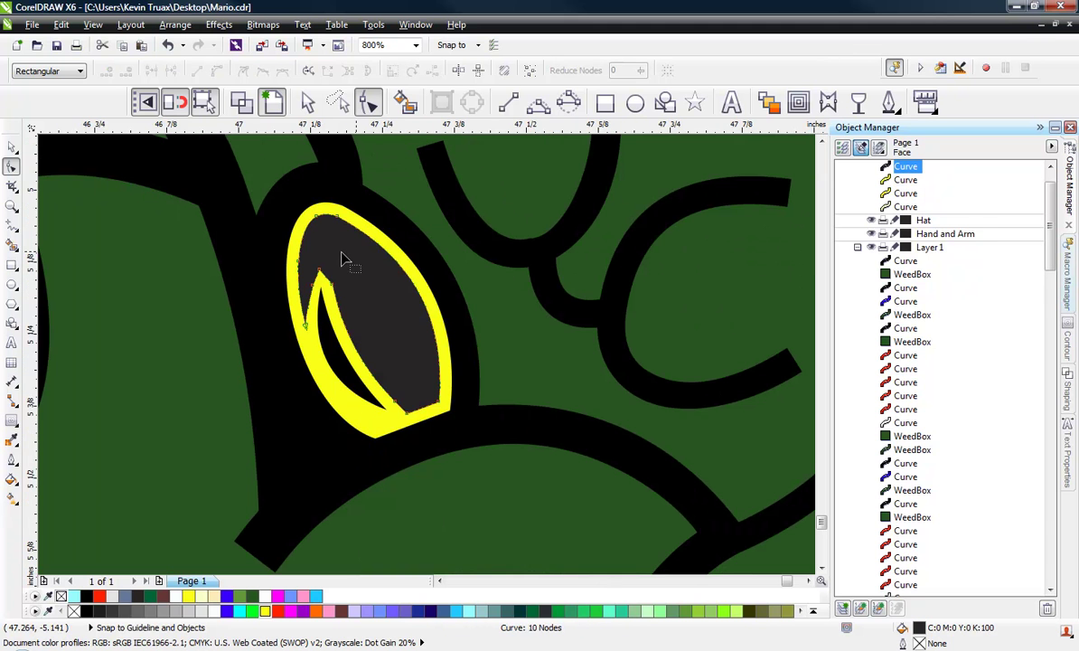
Trim the black outline with the smaller button's dark inset contour, and delete the contour
left_click(12, 145)
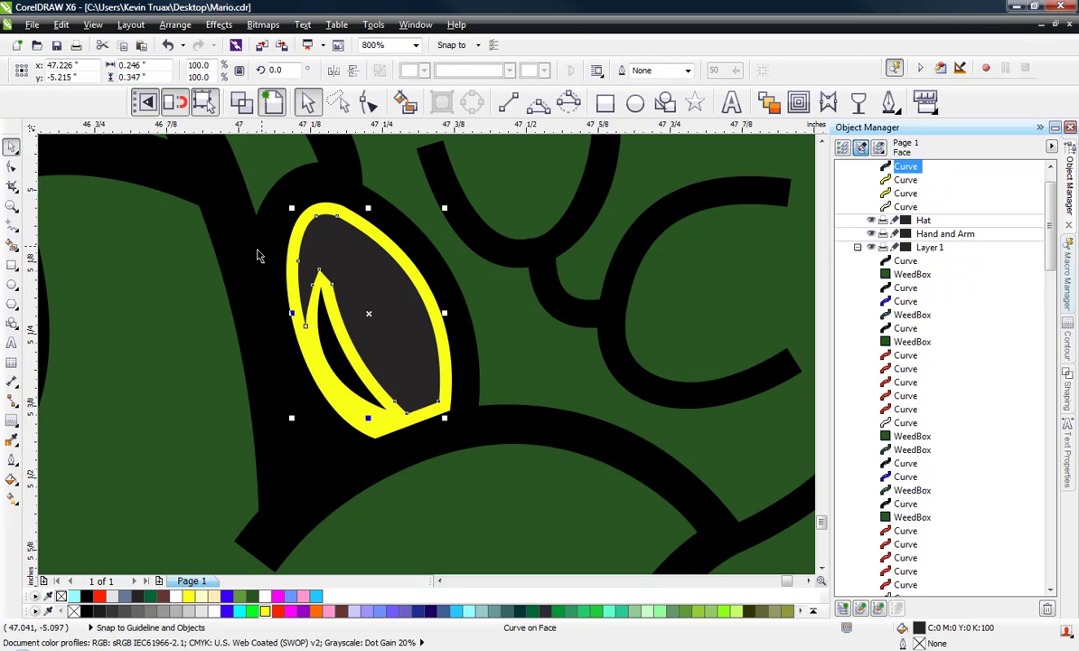
left_click(256, 252, "shift")
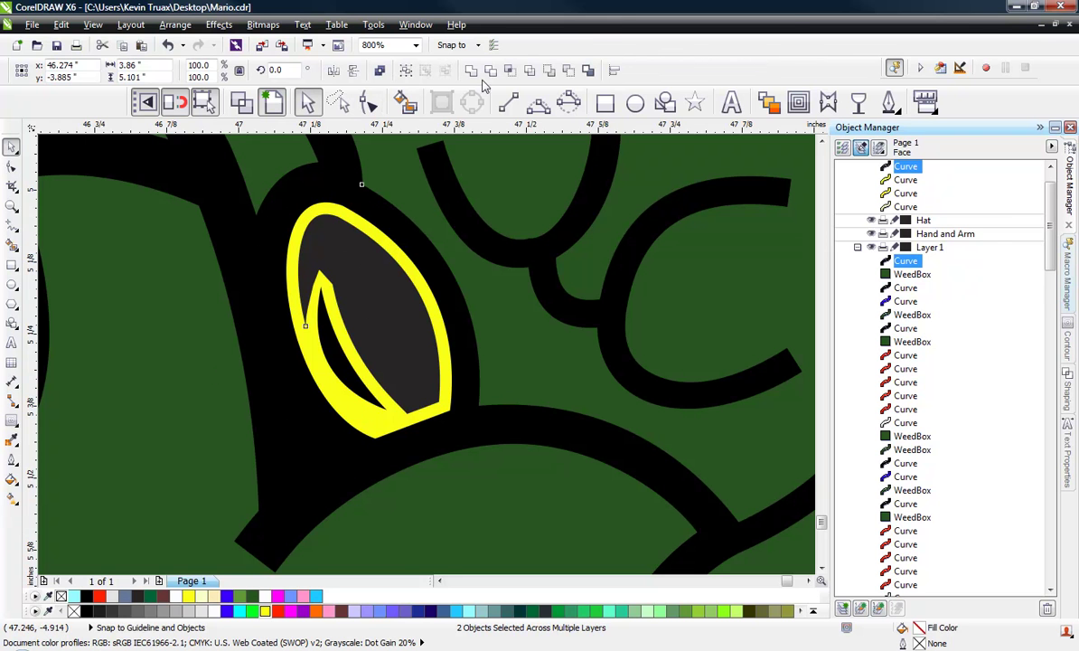
left_click(373, 282)
left_click(249, 229)
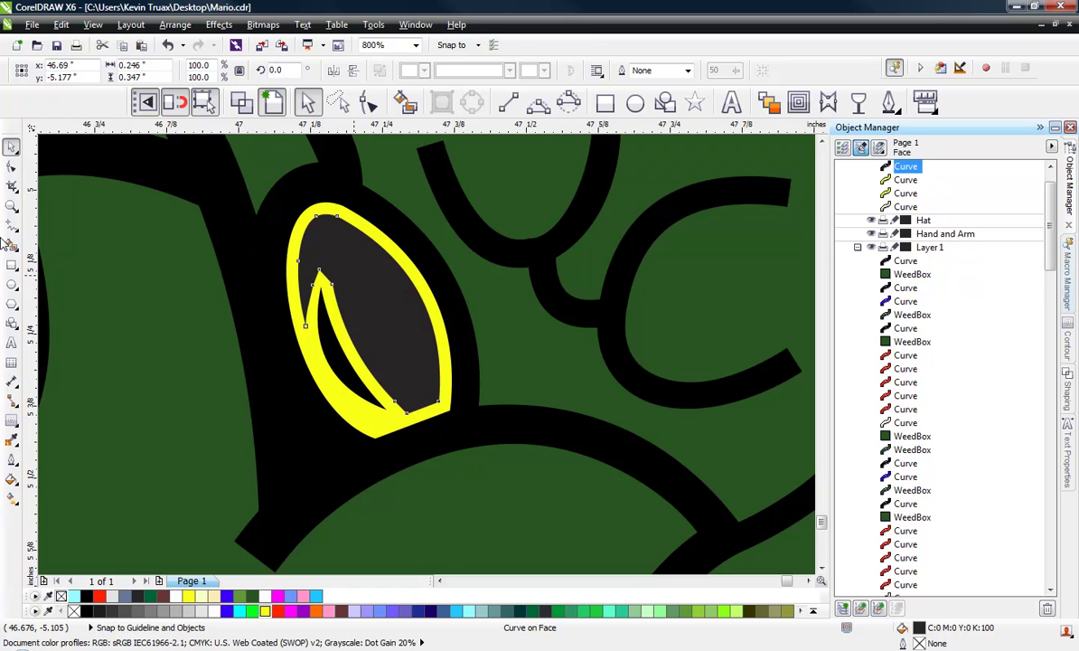
key("Delete")
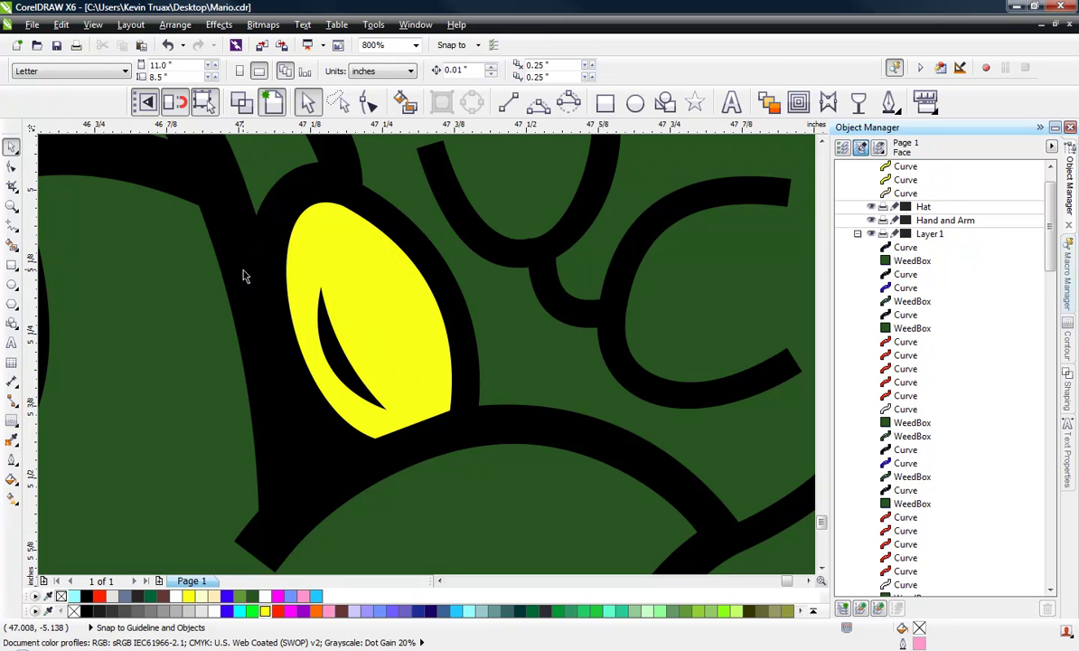
Show the black outline's nodes to examine the overlap beneath both yellow buttons
scroll(344, 428, "down", 1)
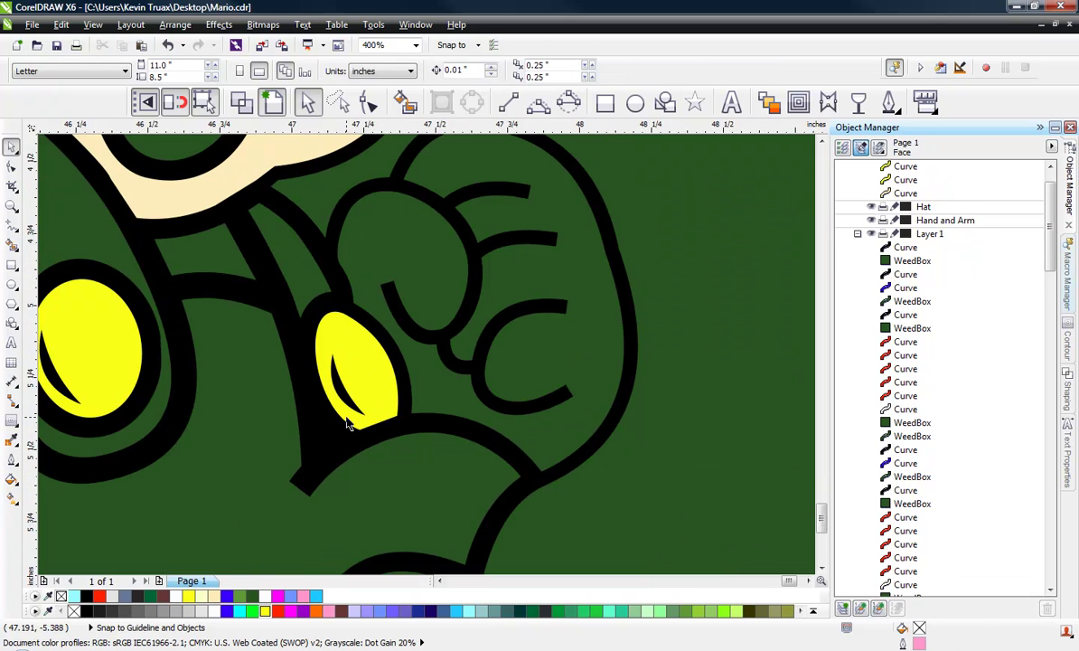
key("F10")
left_click(305, 344)
scroll(341, 344, "up", 1)
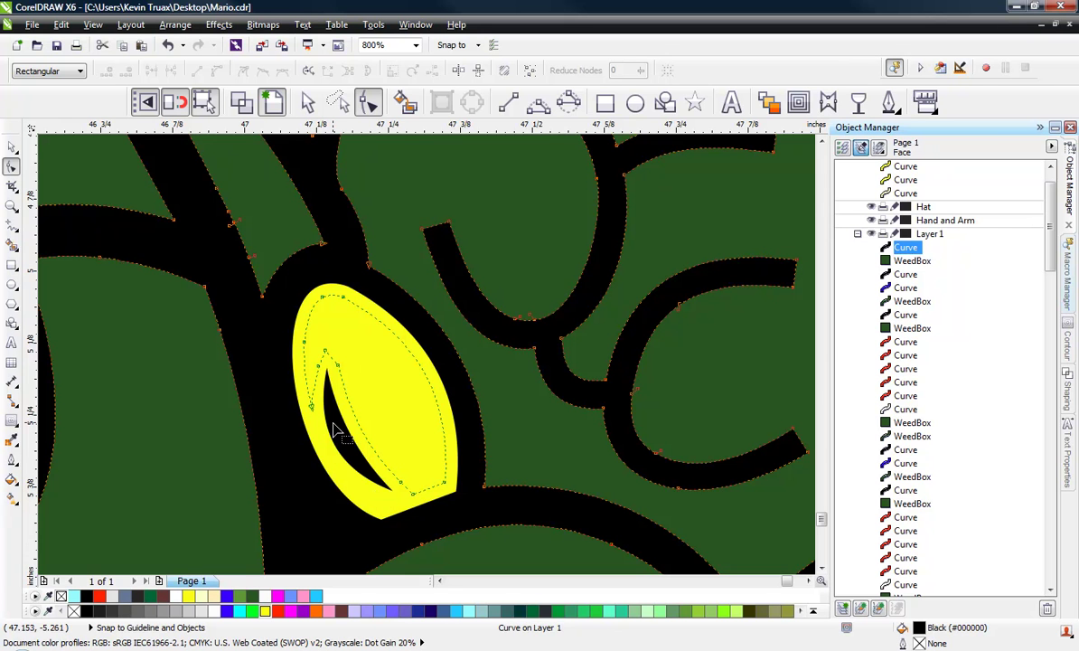
scroll(359, 384, "down", 3)
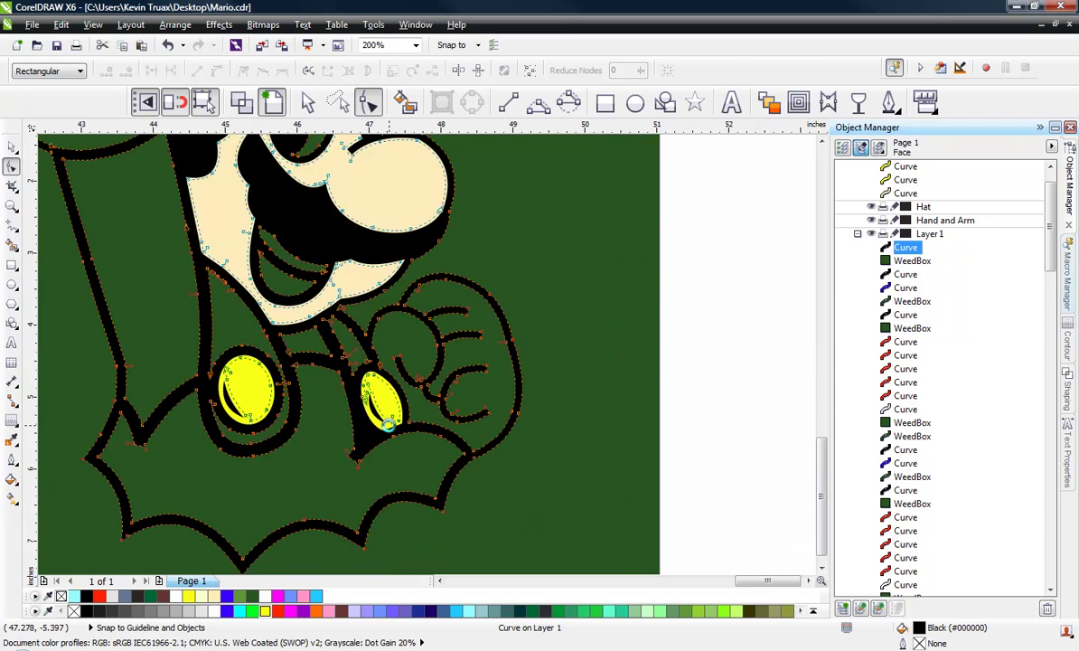
Duplicate the complete Mario design with its green weed box and space the two copies side by side
left_click(12, 146)
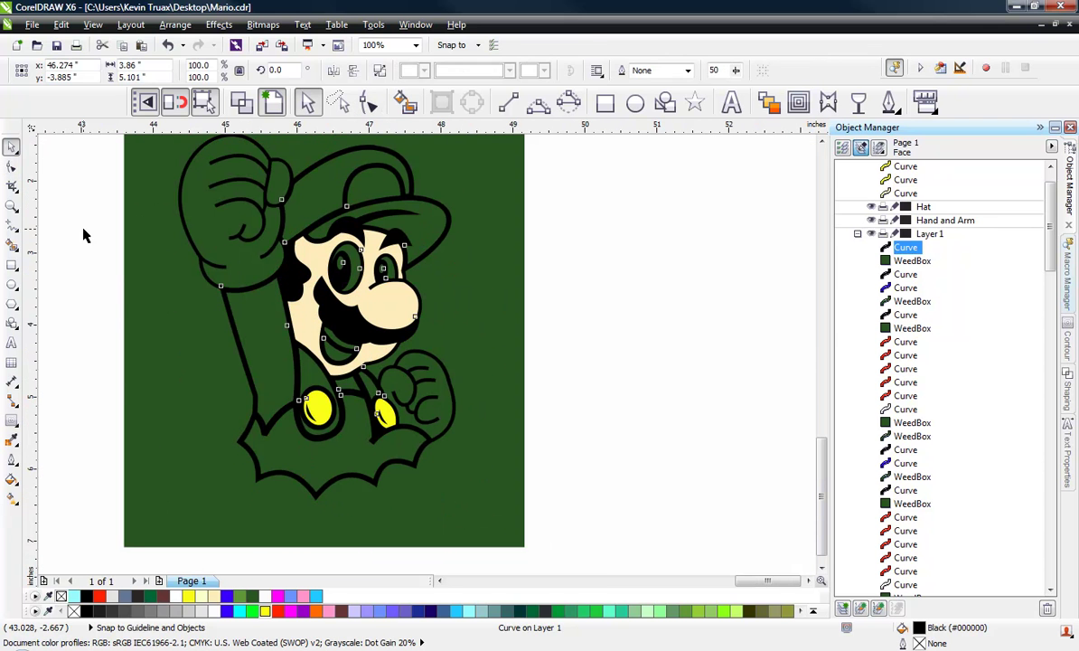
left_click(83, 233)
scroll(470, 409, "down", 2)
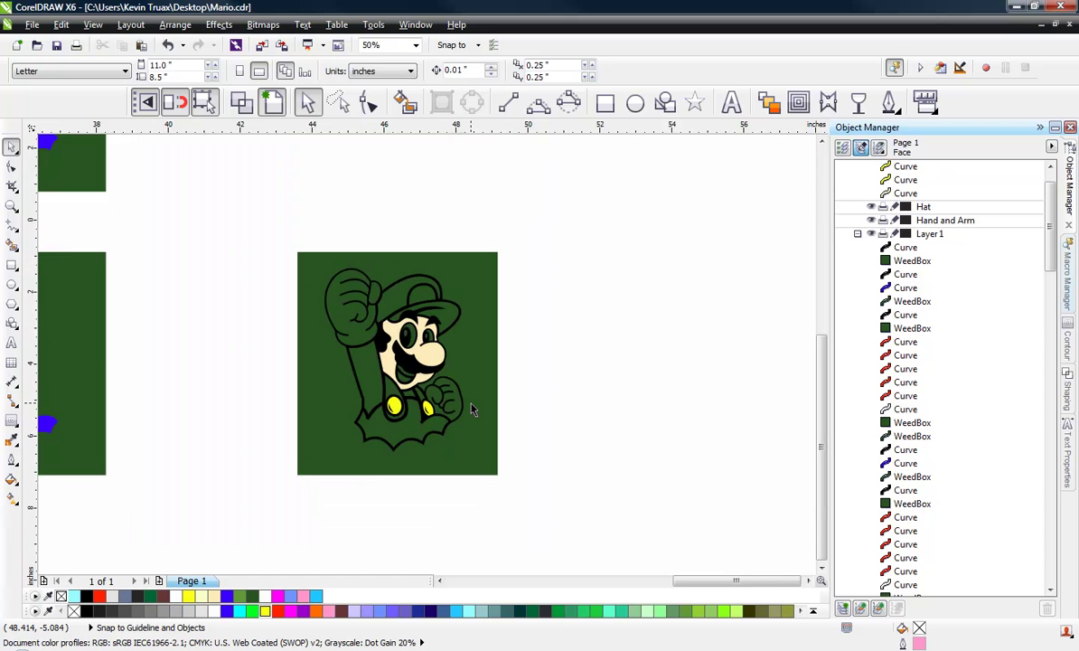
scroll(353, 421, "up", 1)
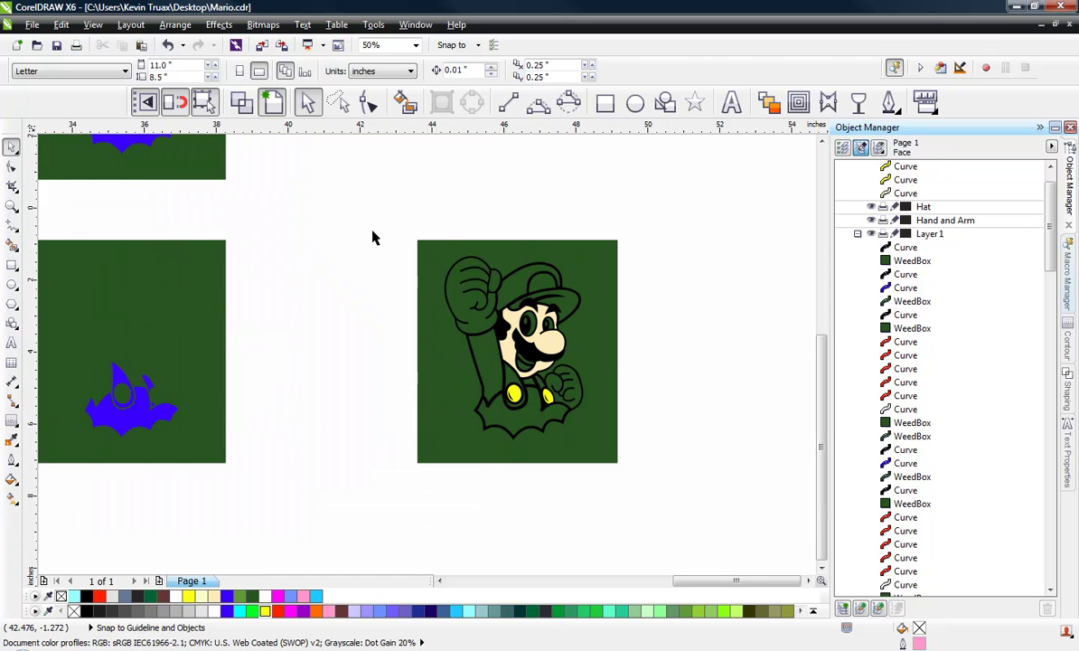
mouse_move(368, 227)
left_mouse_down()
mouse_move(623, 484)
mouse_move(650, 441)
left_mouse_up()
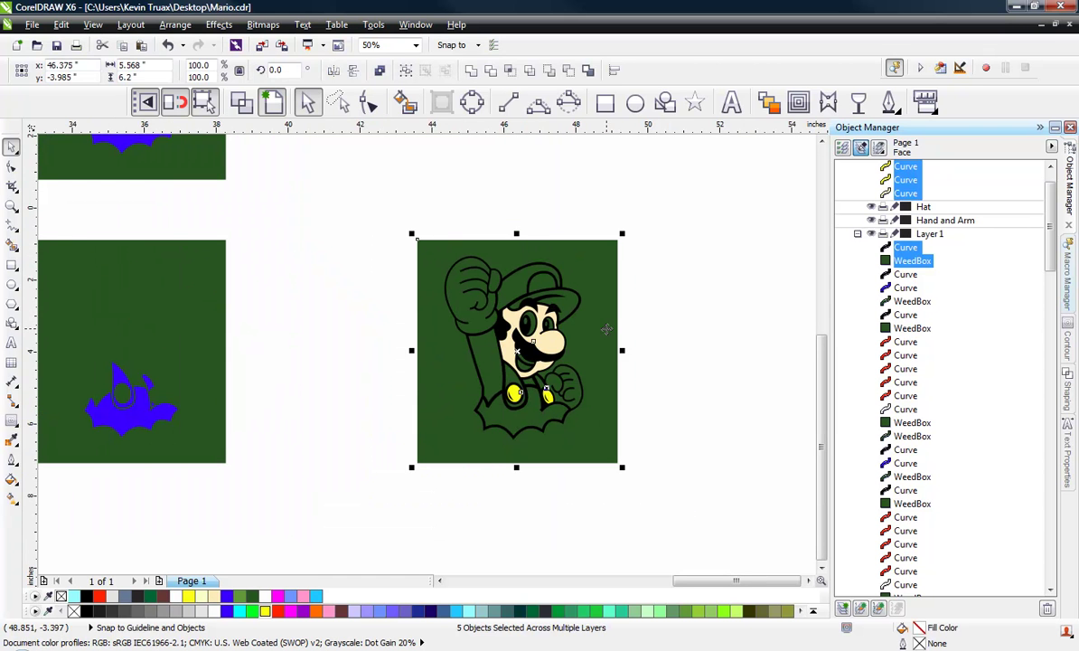
mouse_move(617, 331)
left_mouse_down()
mouse_move(768, 363)
mouse_move(441, 373)
mouse_move(455, 374)
left_mouse_up()
left_click(544, 337)
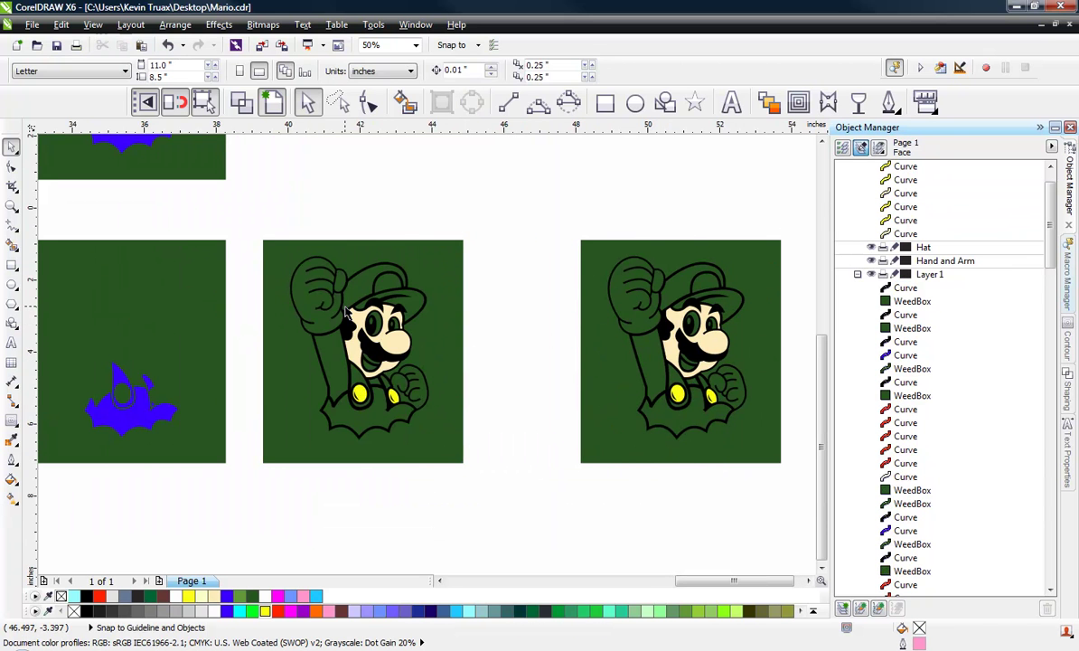
Delete the black outline and both yellow buttons from the copy nearest the blue panel, keeping only the face and weed box
left_click(301, 317)
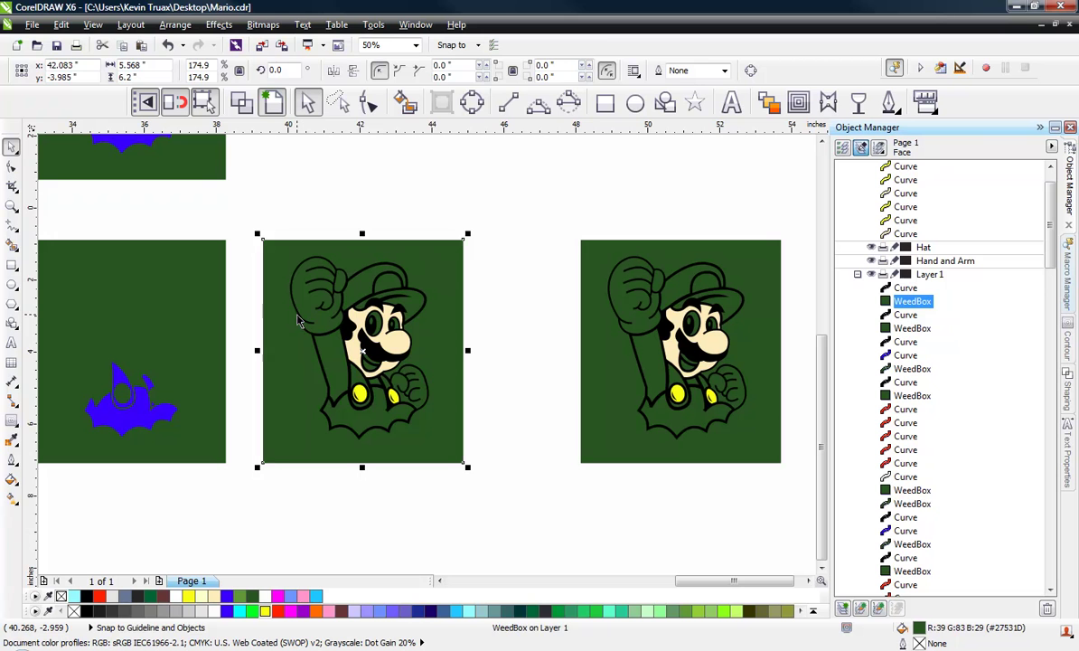
key("Delete")
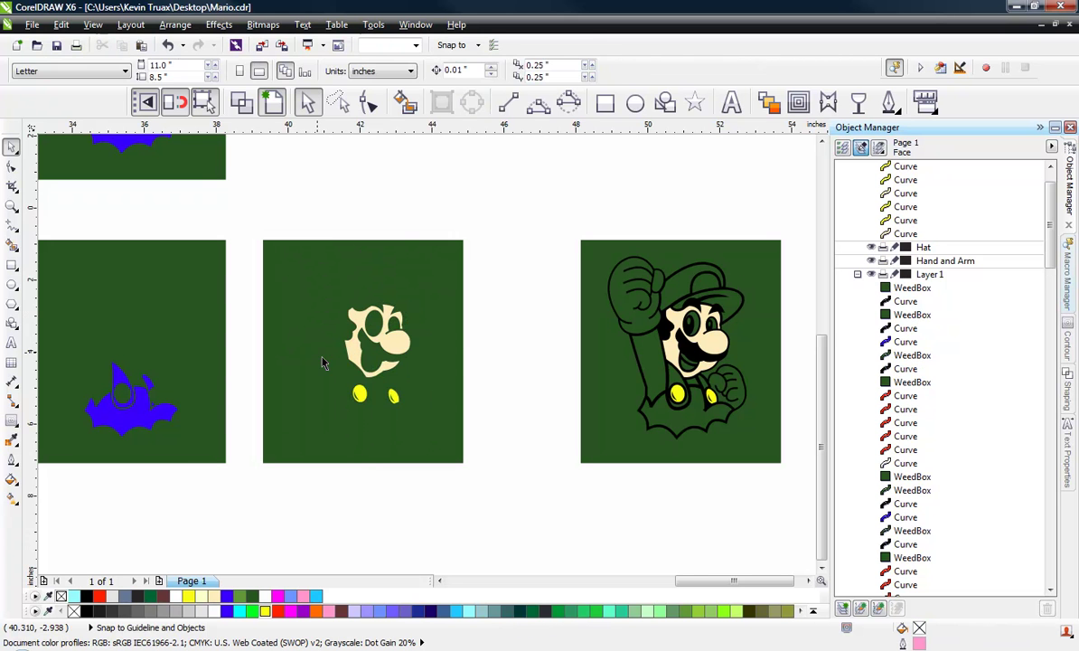
left_click(361, 391)
key("Delete")
key("Delete")
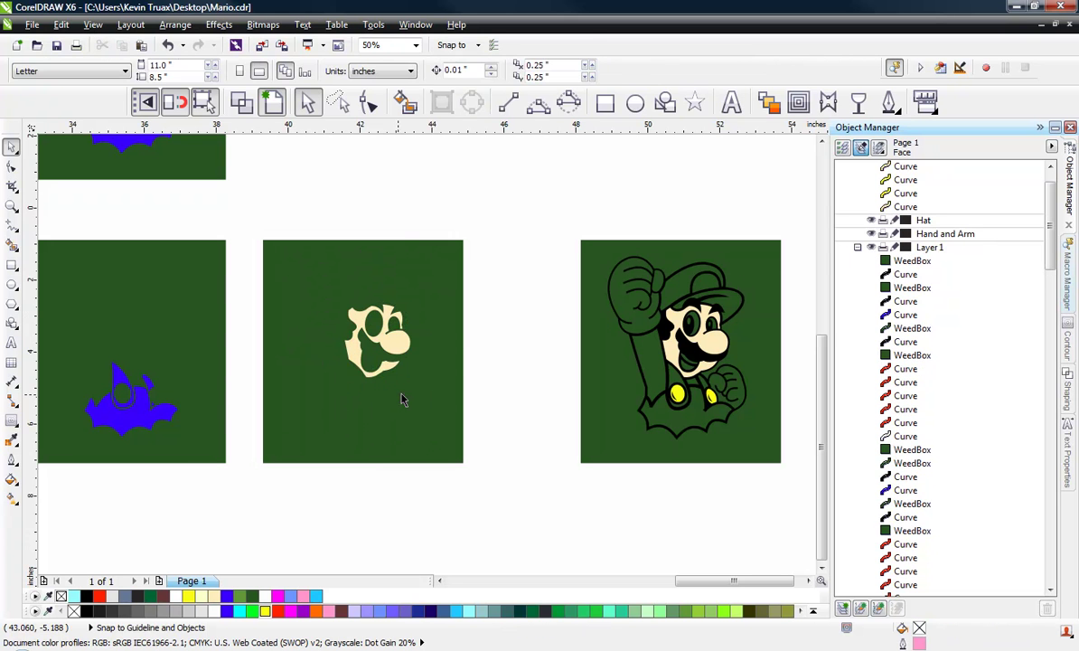
Delete the black outline and the face fill from the other copy, keeping only the yellow buttons and weed box
left_click(612, 301)
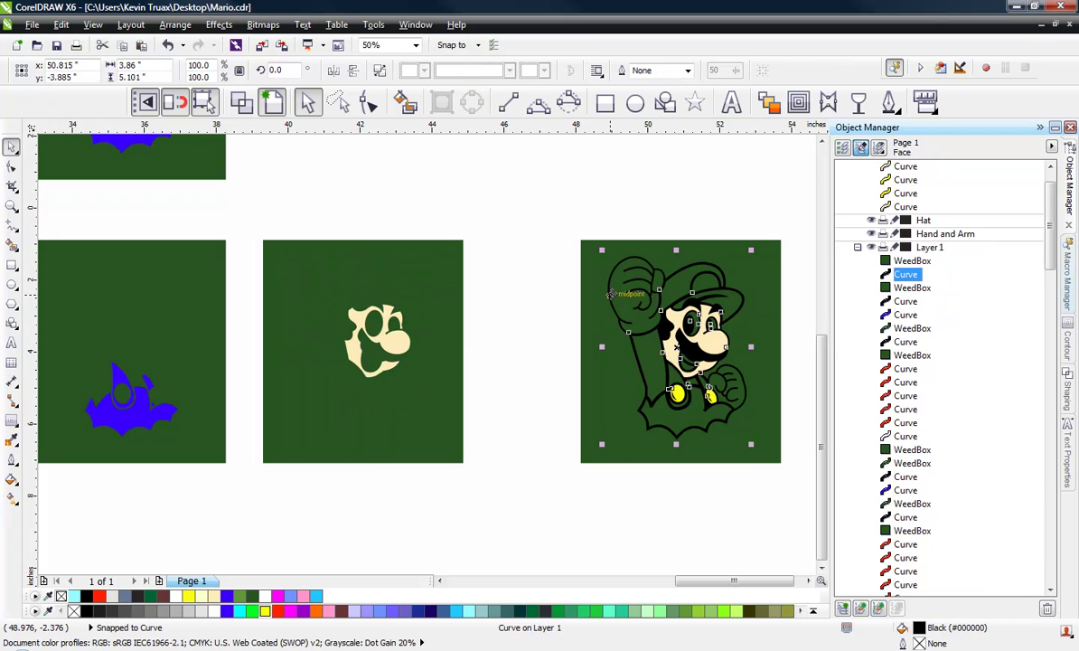
key("Delete")
left_click(719, 341)
key("Delete")
Move the yellow buttons with their weed box closer to the face panel
mouse_move(568, 231)
left_mouse_down()
mouse_move(650, 348)
mouse_move(802, 510)
mouse_move(500, 240)
left_mouse_up()
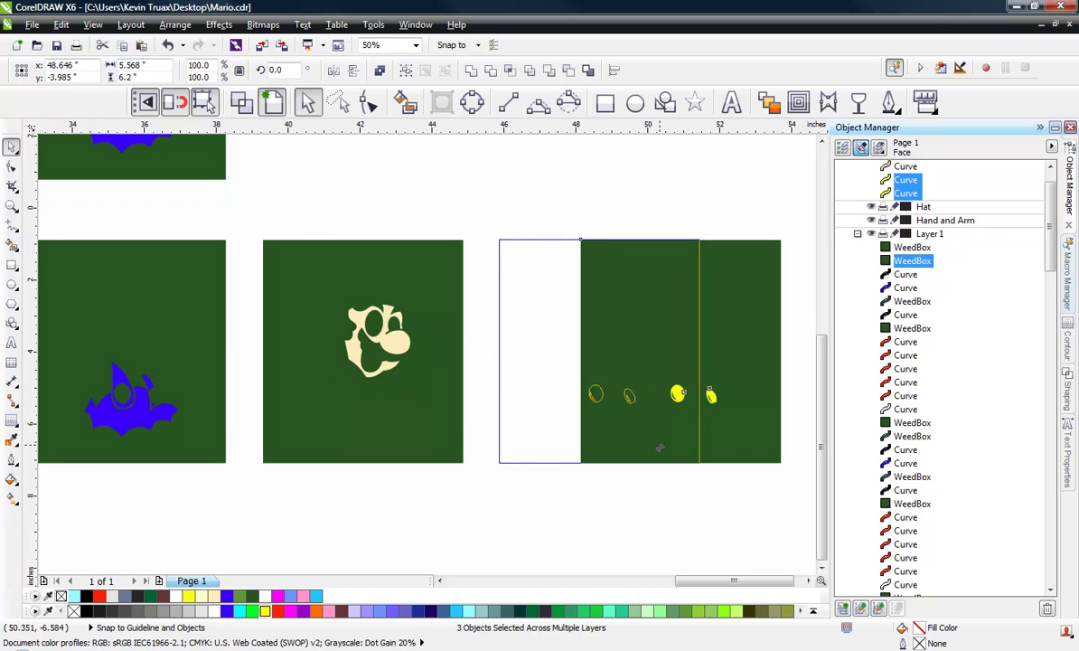
scroll(619, 239, "down", 4)
left_click(619, 240)
scroll(619, 239, "up", 1)
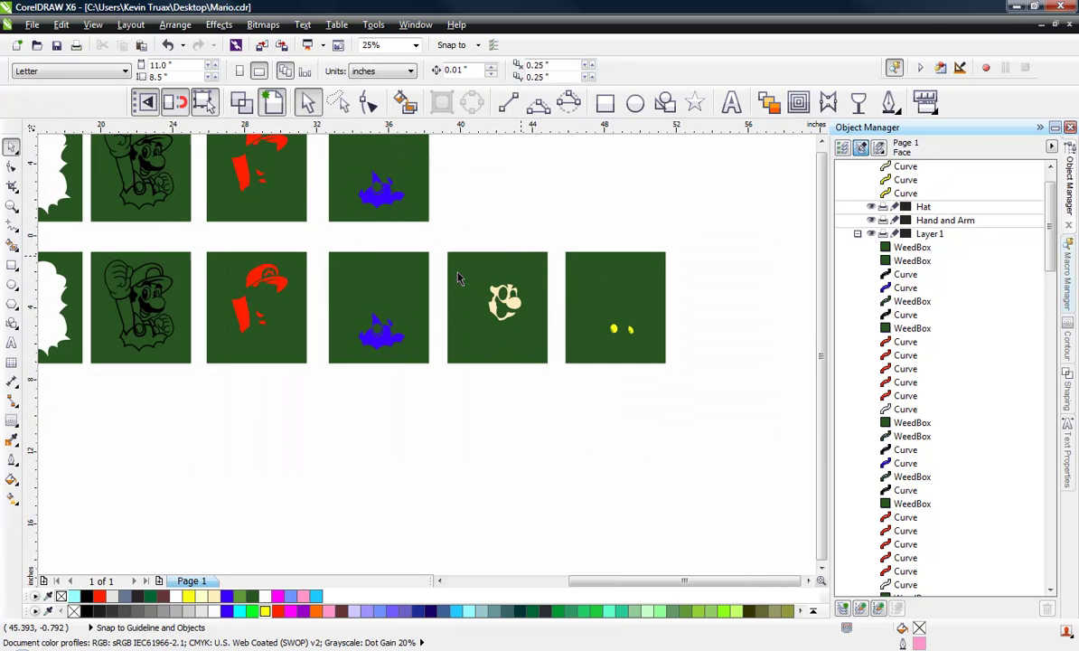
scroll(389, 312, "down", 1)
left_click_drag(177, 369, 585, 261)
key("ctrl+g")
right_click(370, 358)
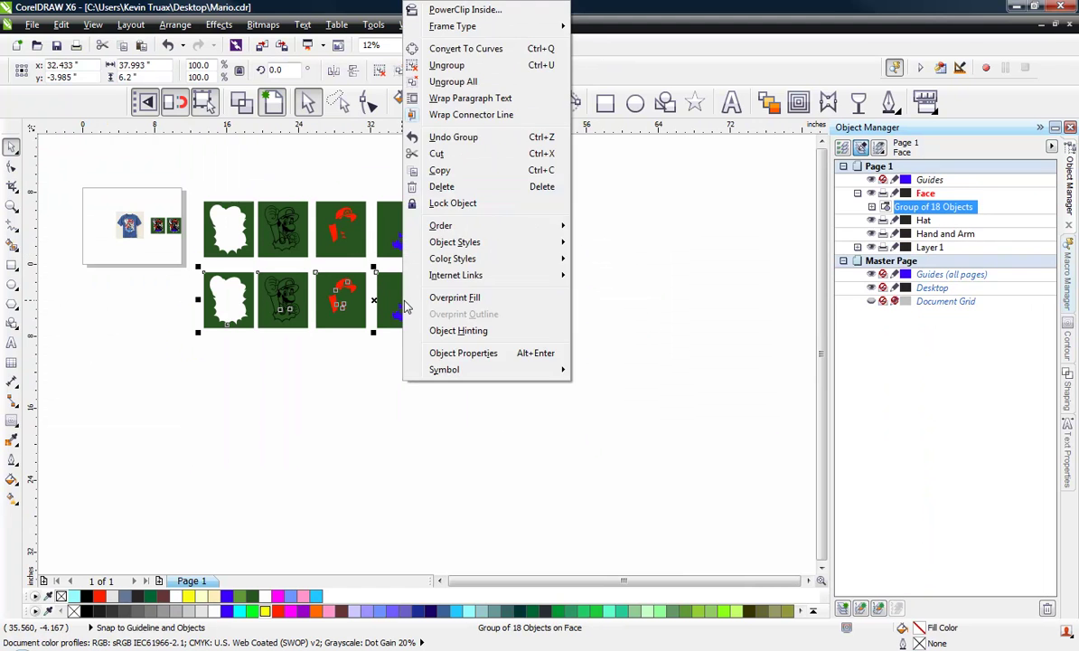
left_click(433, 65)
left_click(217, 348)
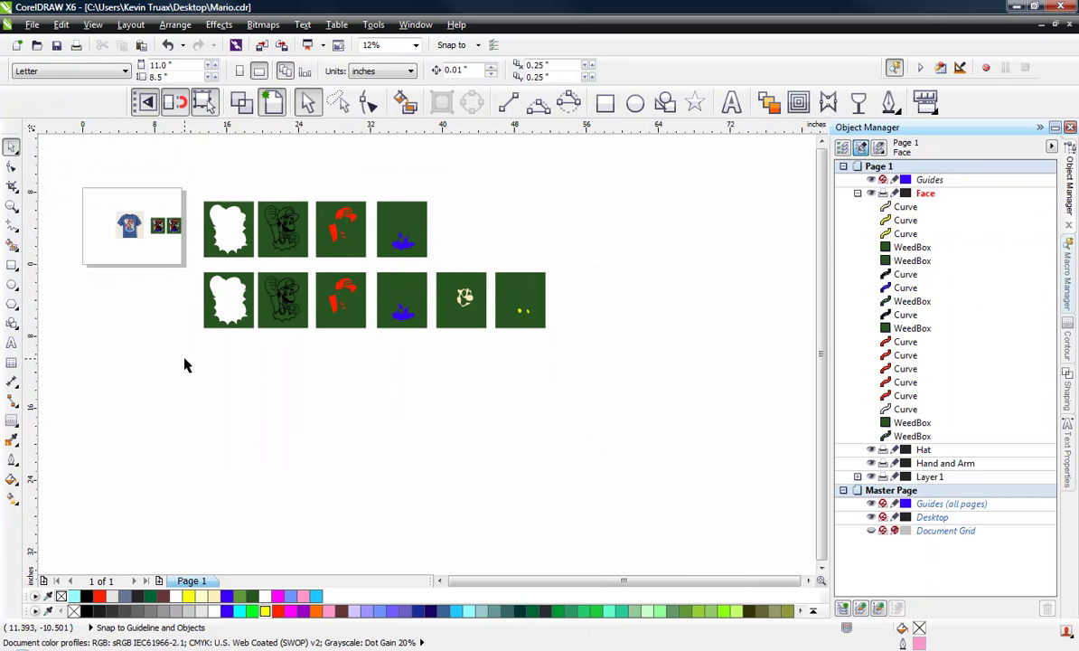
Duplicate the row of six color panels with their weed boxes and place the copy directly beneath the original row
left_click_drag(184, 364, 579, 265)
left_click_drag(458, 292, 458, 357)
left_click(340, 450)
scroll(260, 407, "up", 2)
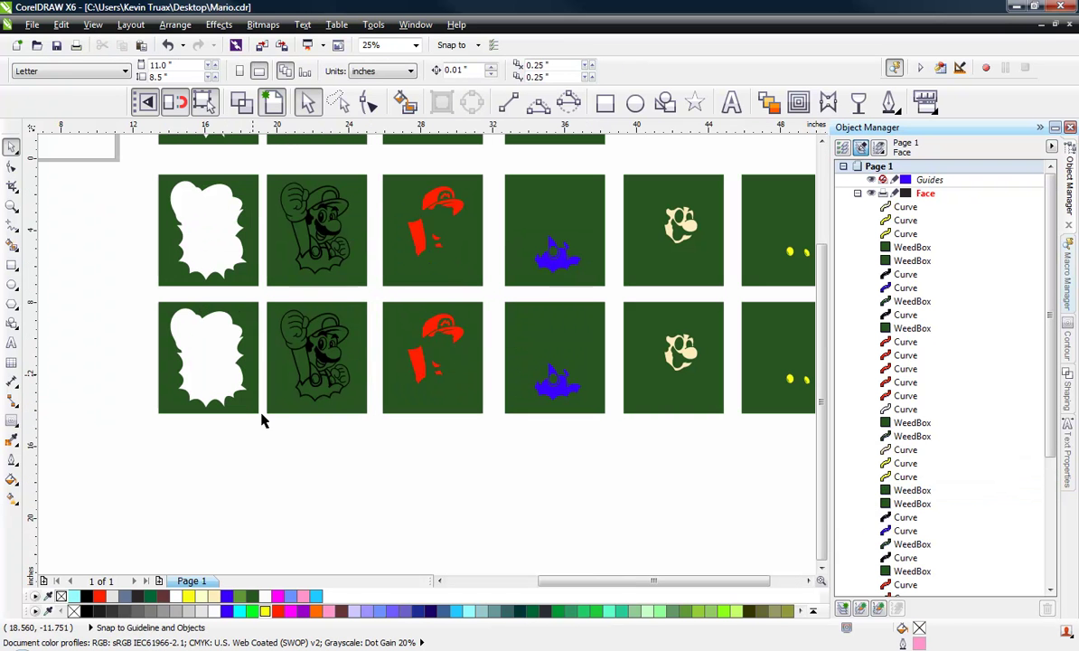
Stack copies of the lowest row's black outline and red panels, with their weed boxes, exactly over its white panel
left_click_drag(265, 426, 259, 301)
left_click(430, 477)
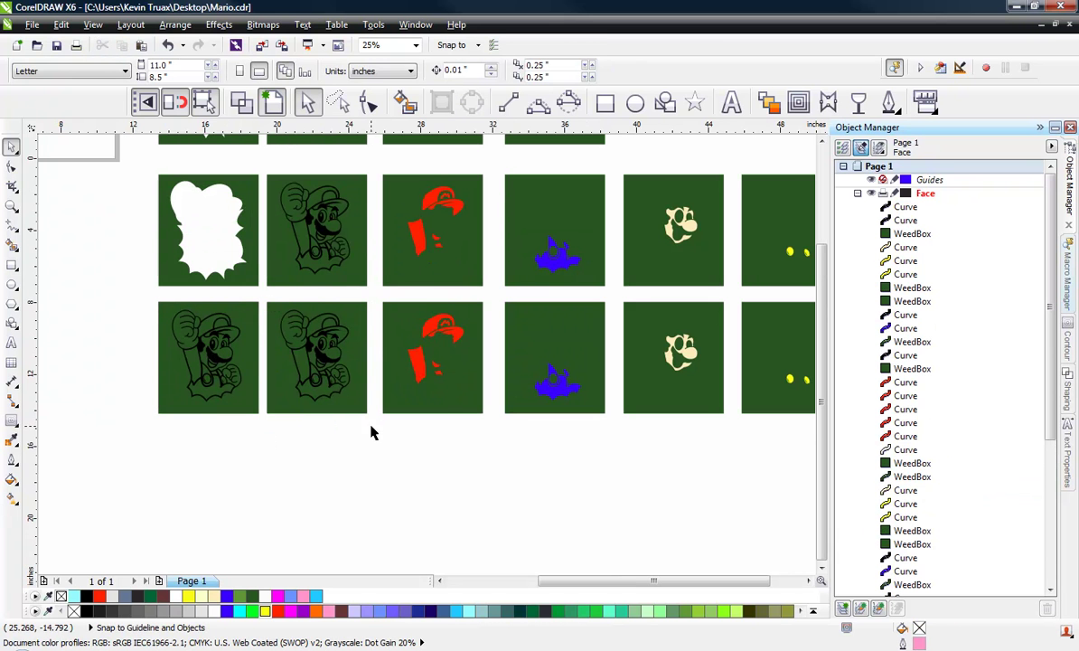
left_click_drag(371, 432, 488, 301)
left_click_drag(436, 382, 365, 387)
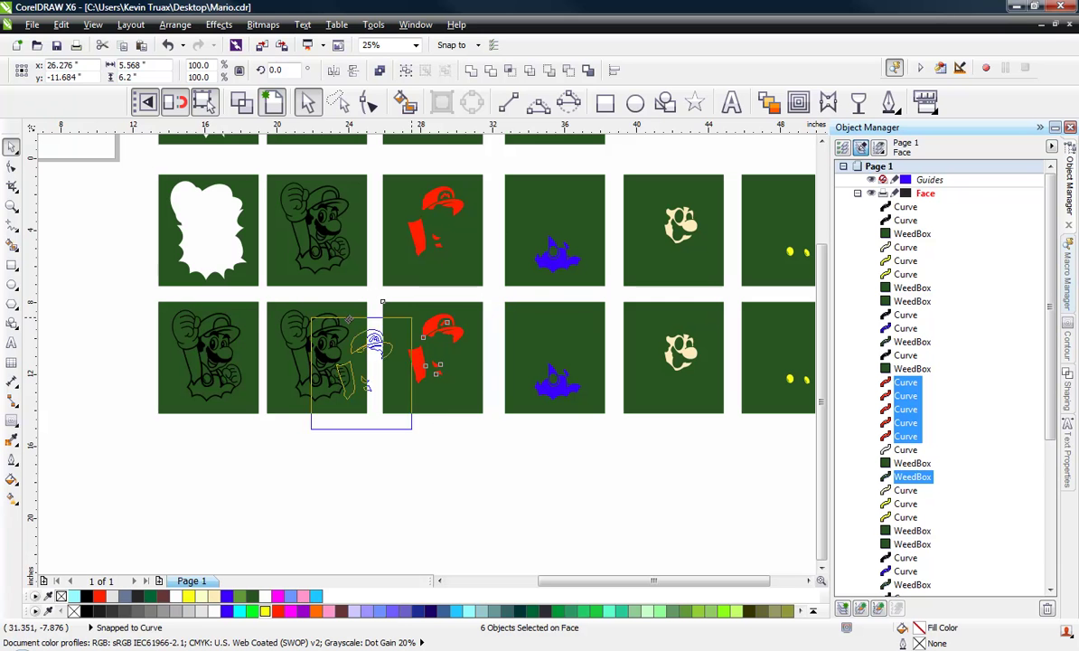
left_click_drag(382, 302, 229, 287)
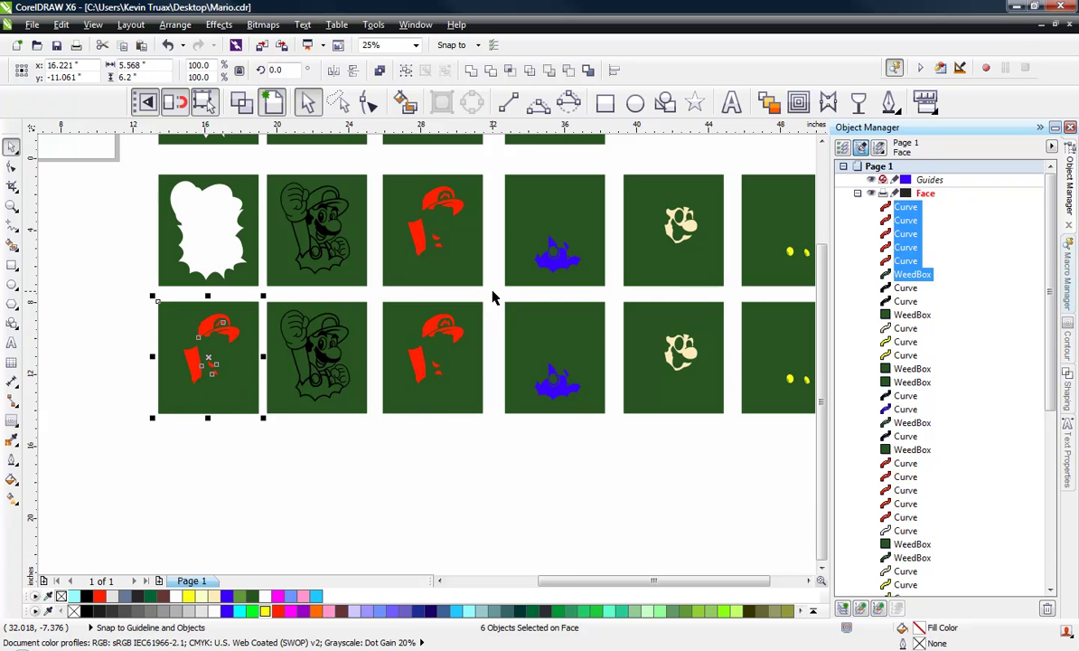
Stack copies of the lowest row's blue and face panels, including their weed boxes, onto the same pile over the white panel
left_click_drag(493, 298, 615, 465)
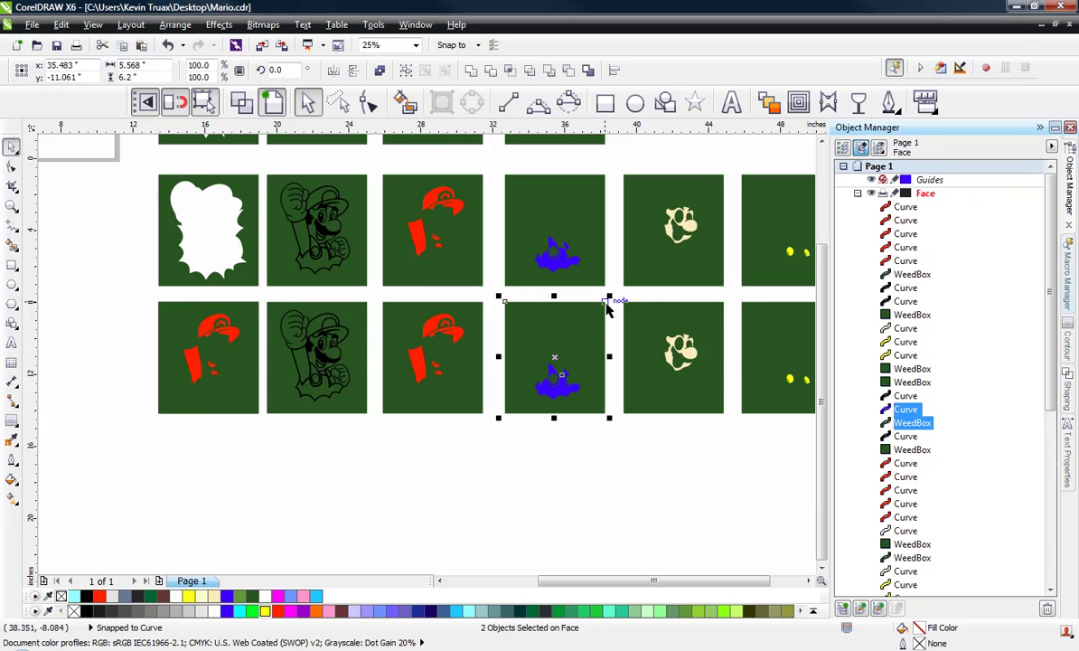
left_click_drag(607, 308, 261, 309)
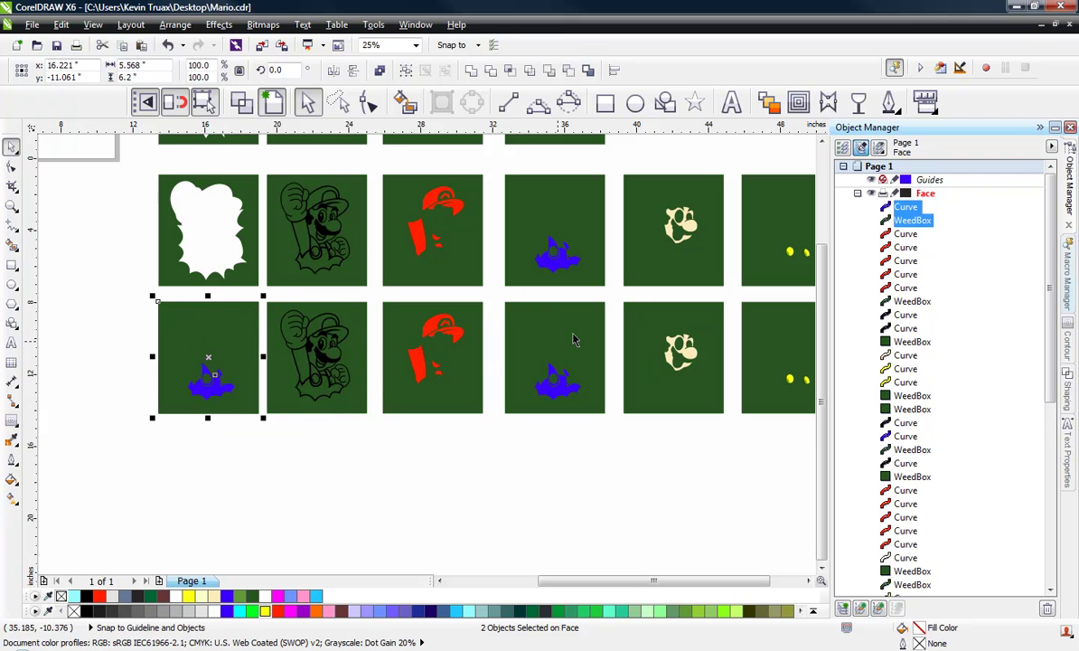
left_click_drag(617, 297, 736, 446)
left_click_drag(727, 305, 250, 301)
scroll(215, 315, "down", 1)
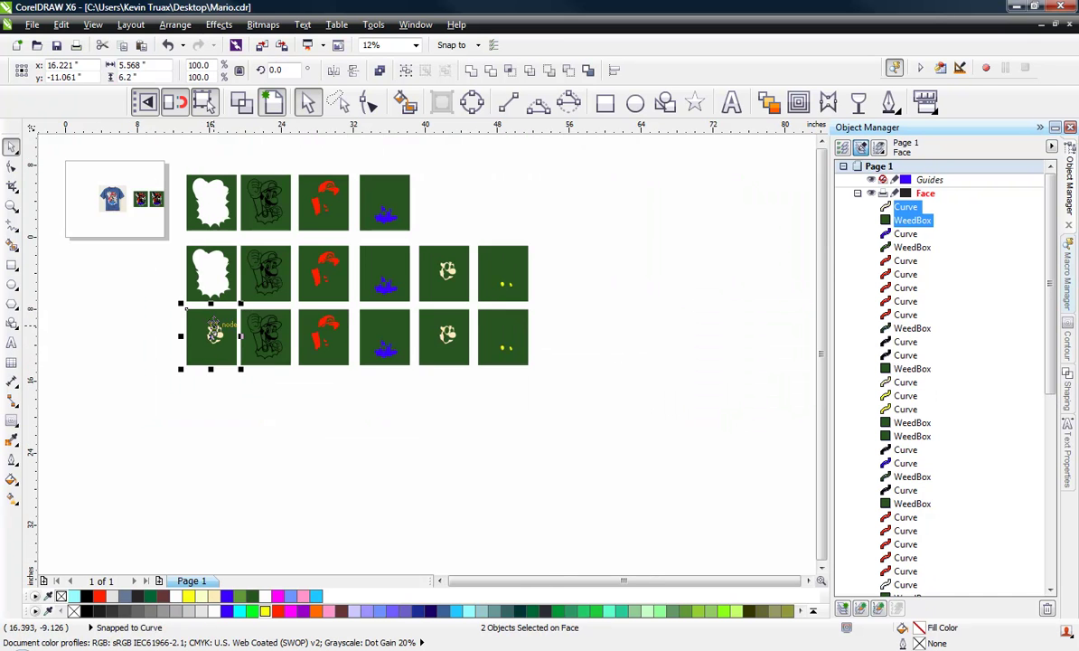
key("Escape")
Copy the lowest row's yellow buttons with their weed box and align the copy onto the stacked panels
scroll(452, 282, "up", 1)
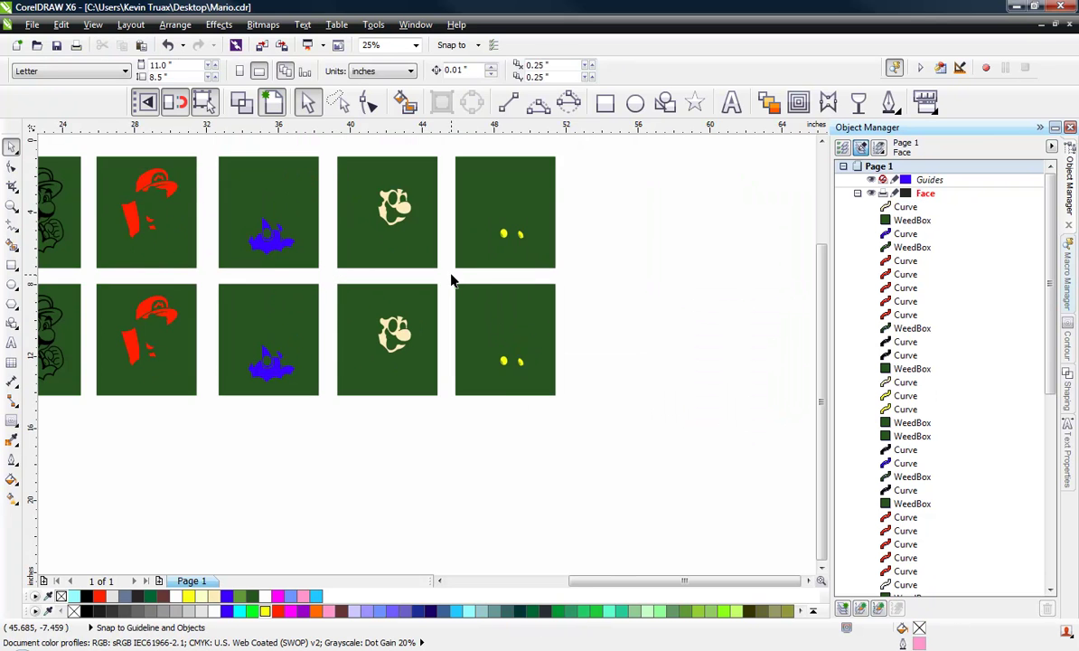
left_click_drag(452, 281, 582, 443)
scroll(656, 447, "down", 2)
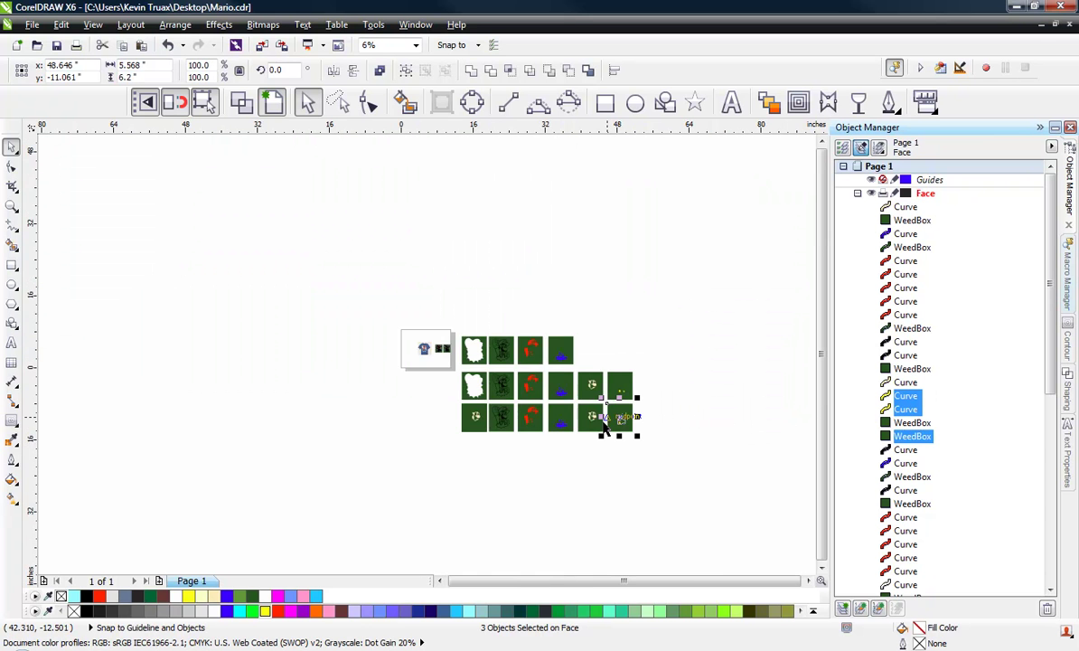
scroll(606, 430, "up", 2)
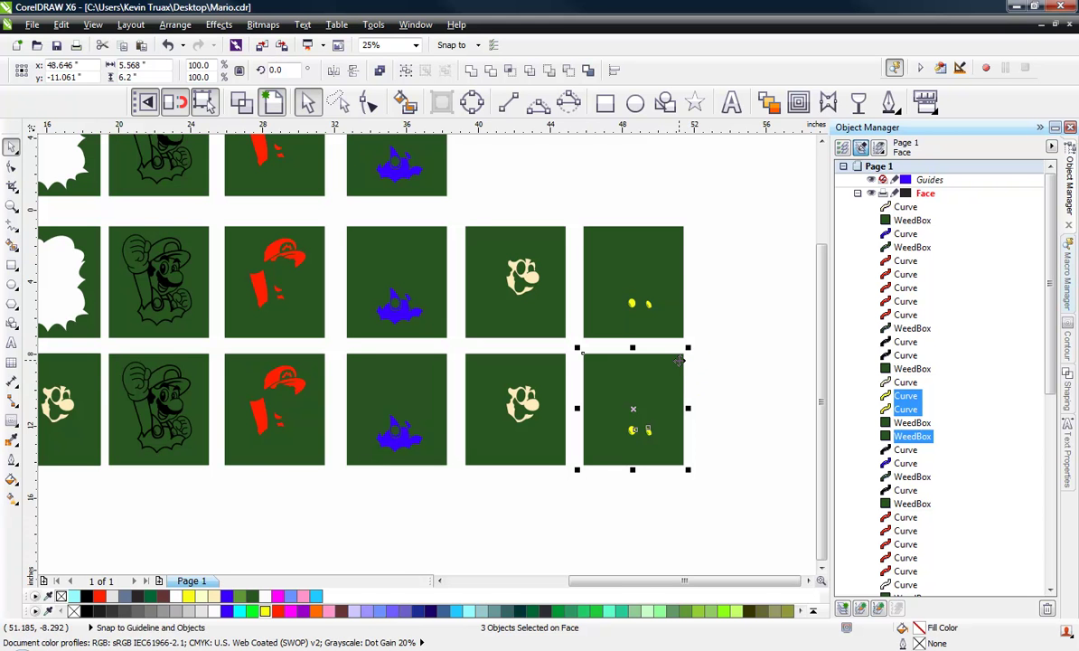
left_click_drag(684, 355, 100, 347)
Delete the overlapping weed boxes between the stacked colors, keeping only the one behind the white shape
scroll(397, 420, "down", 1)
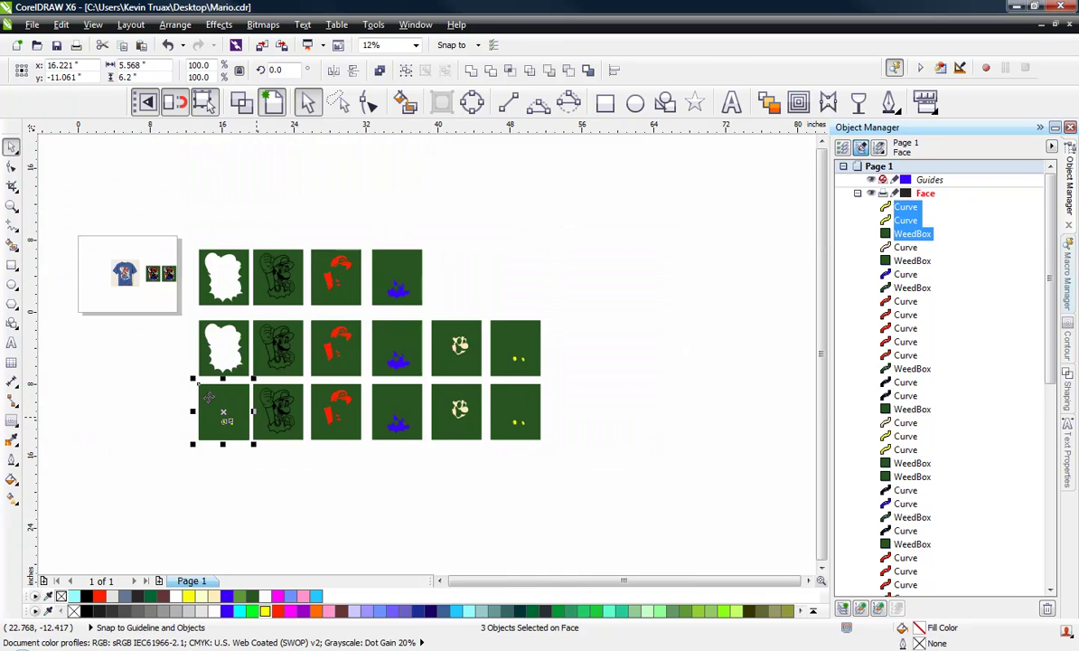
scroll(180, 411, "up", 2)
scroll(180, 411, "down", 1)
scroll(280, 406, "up", 1)
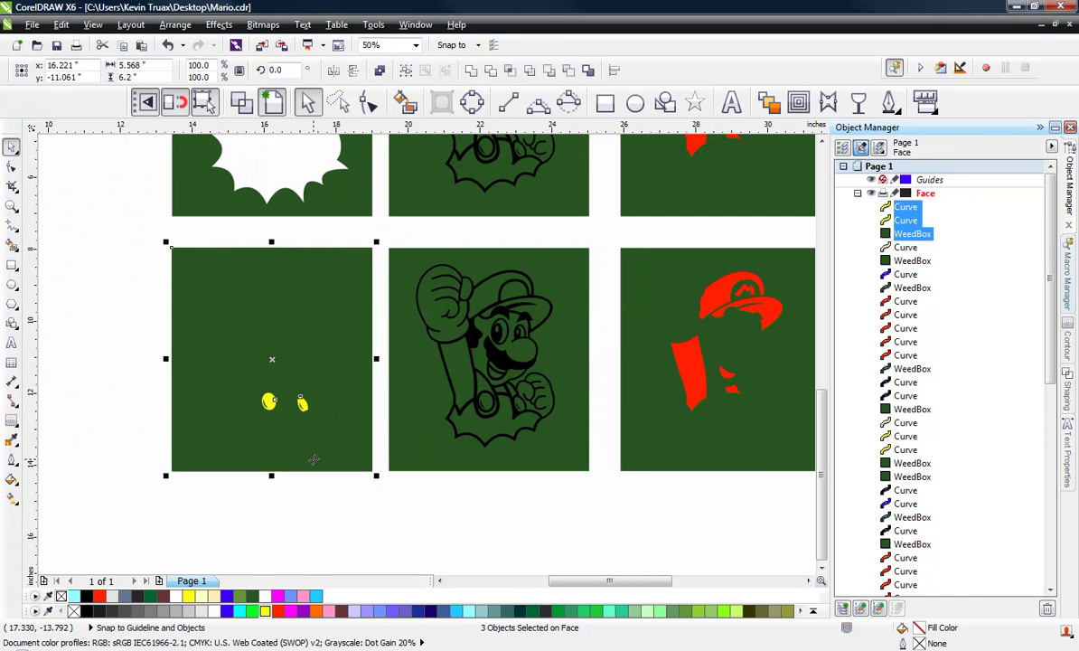
left_click(284, 525)
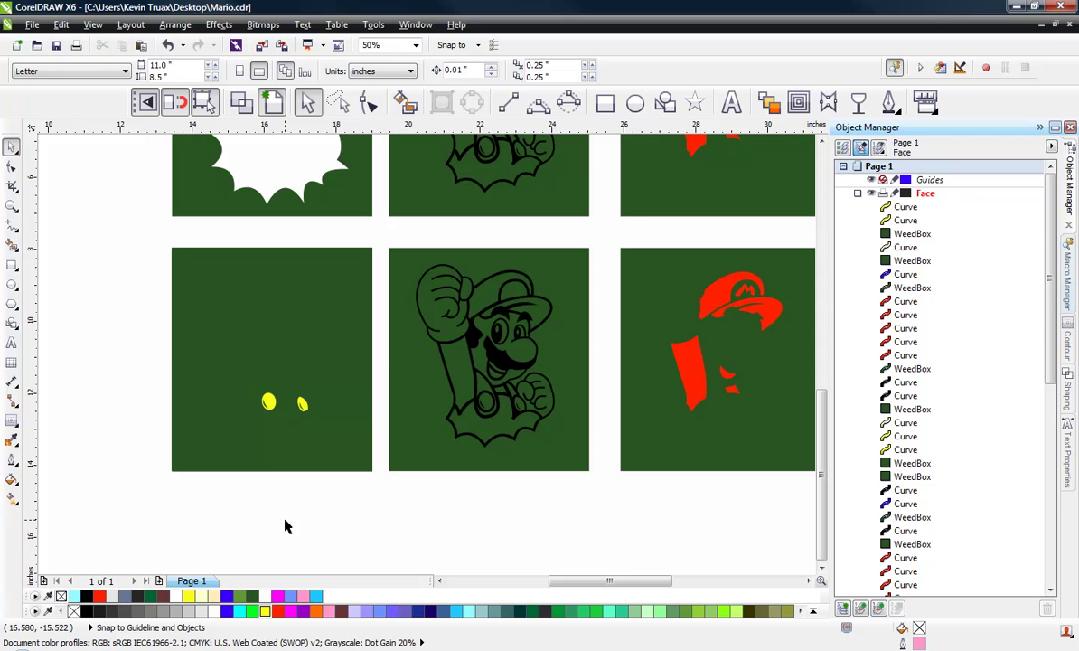
left_click(334, 412)
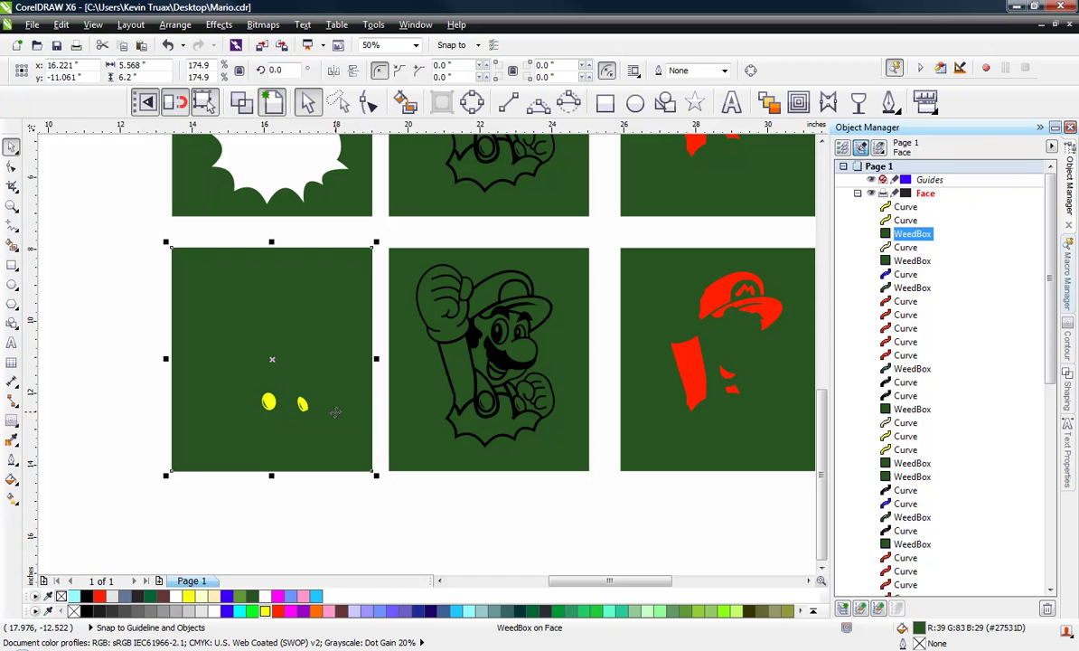
key("ctrl+v")
left_click(355, 425)
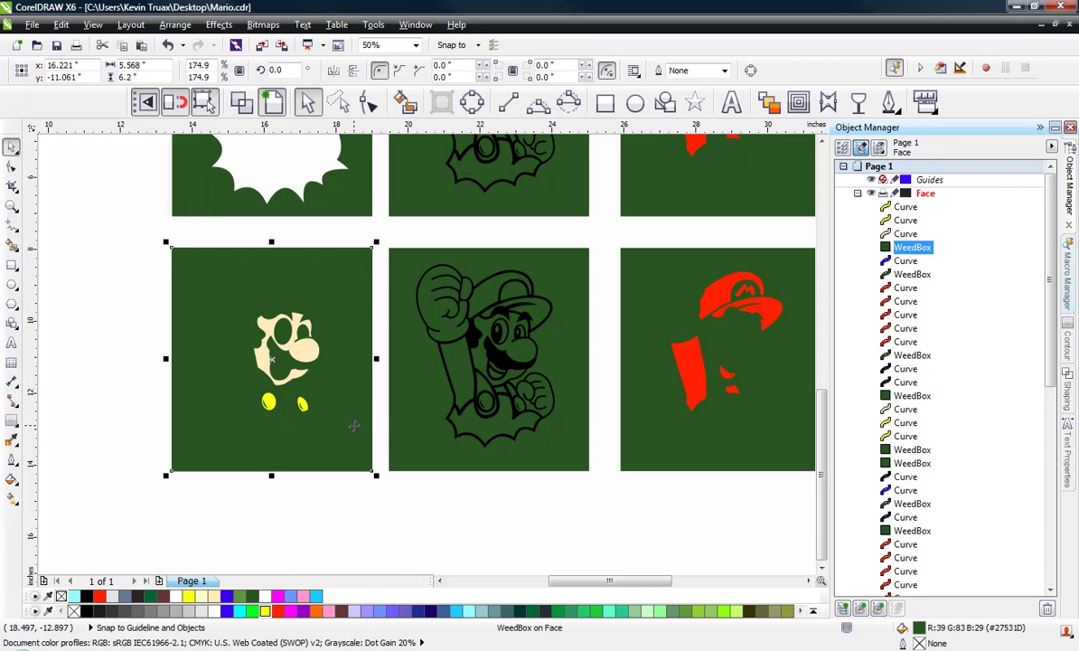
key("ctrl+v")
key("ctrl+v")
left_click(354, 426)
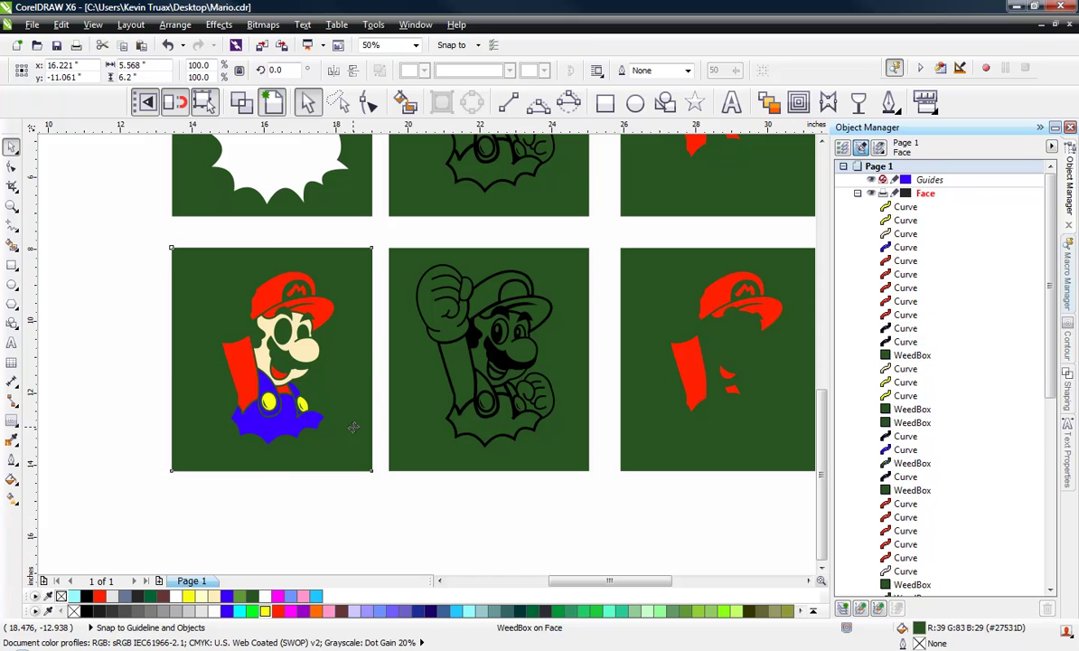
key("ctrl+v")
left_click(354, 425)
key("ctrl+v")
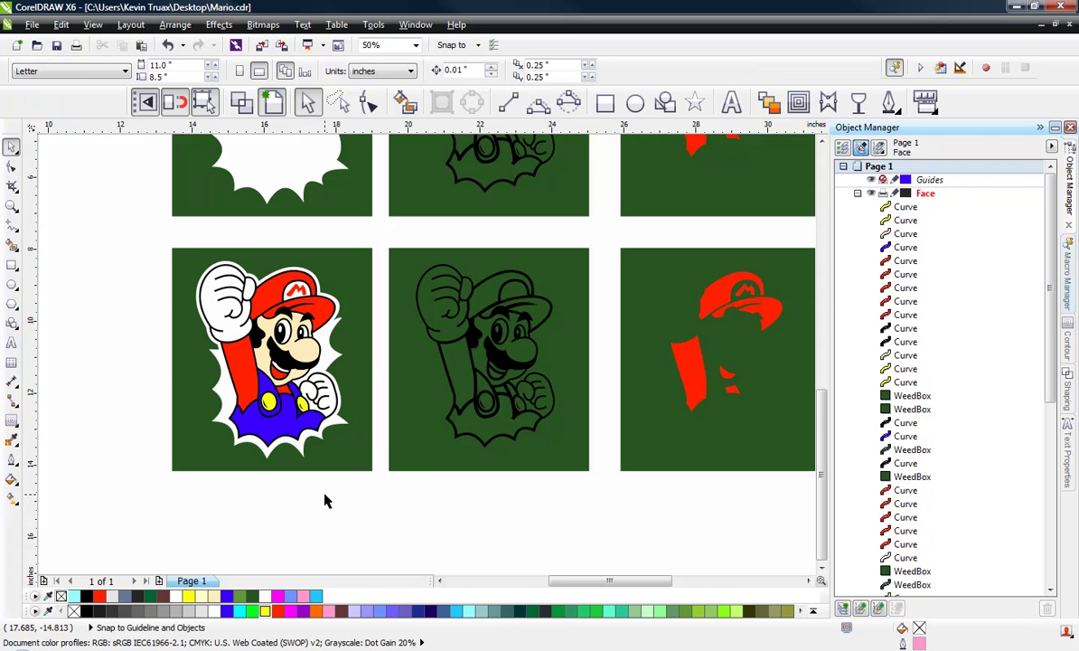
Examine the assembled Mario design up close and compare it with the separate color panels
scroll(258, 343, "up", 1)
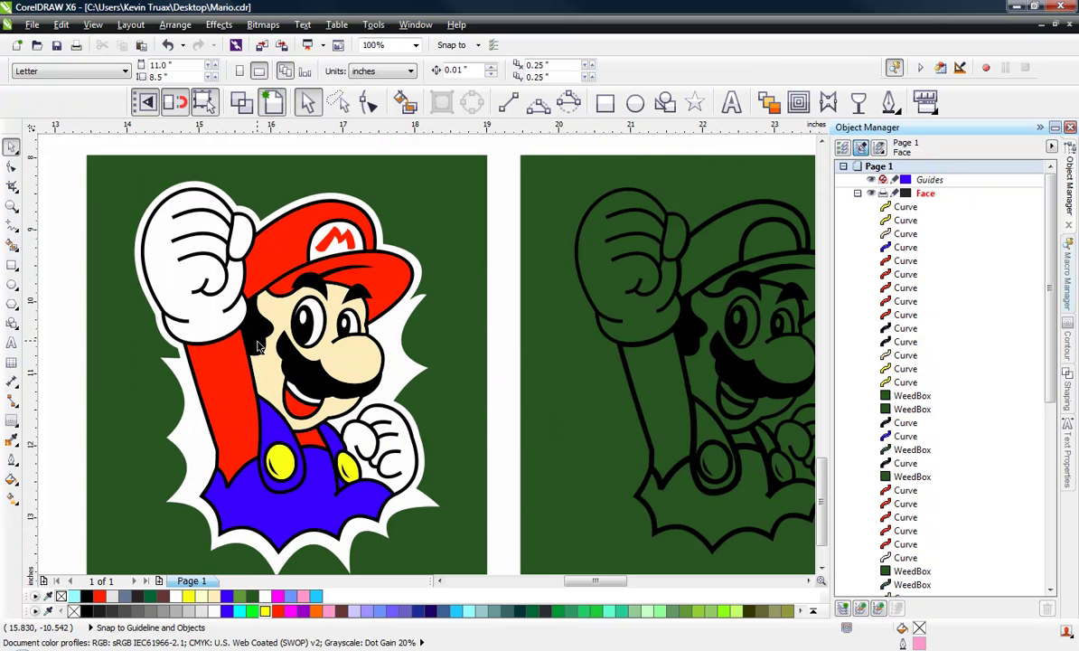
scroll(258, 345, "down", 1)
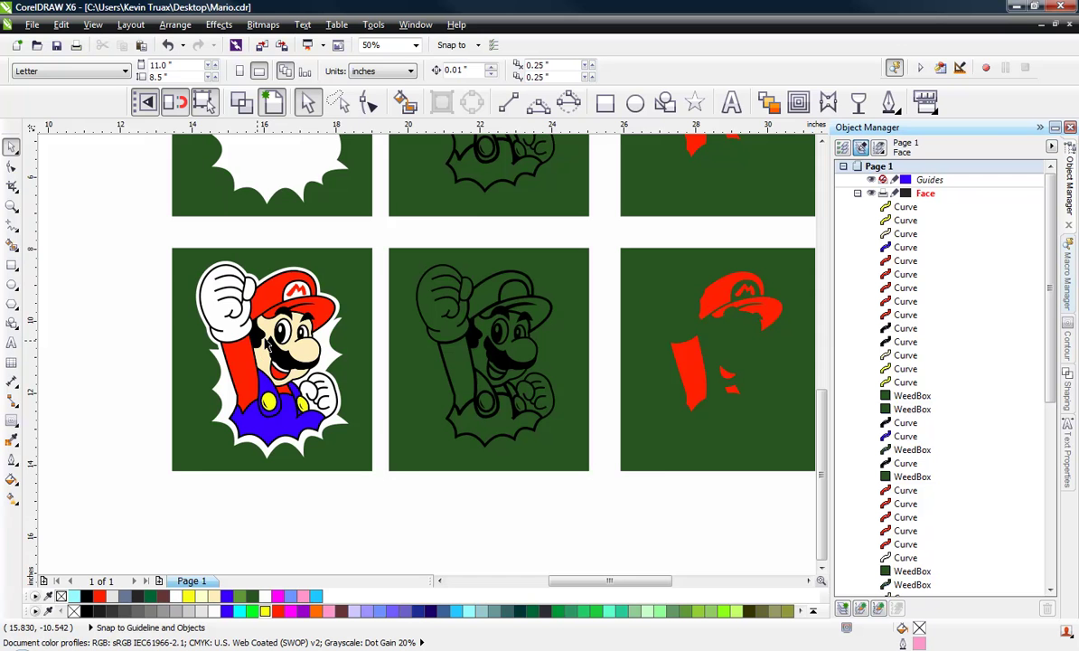
scroll(276, 348, "down", 1)
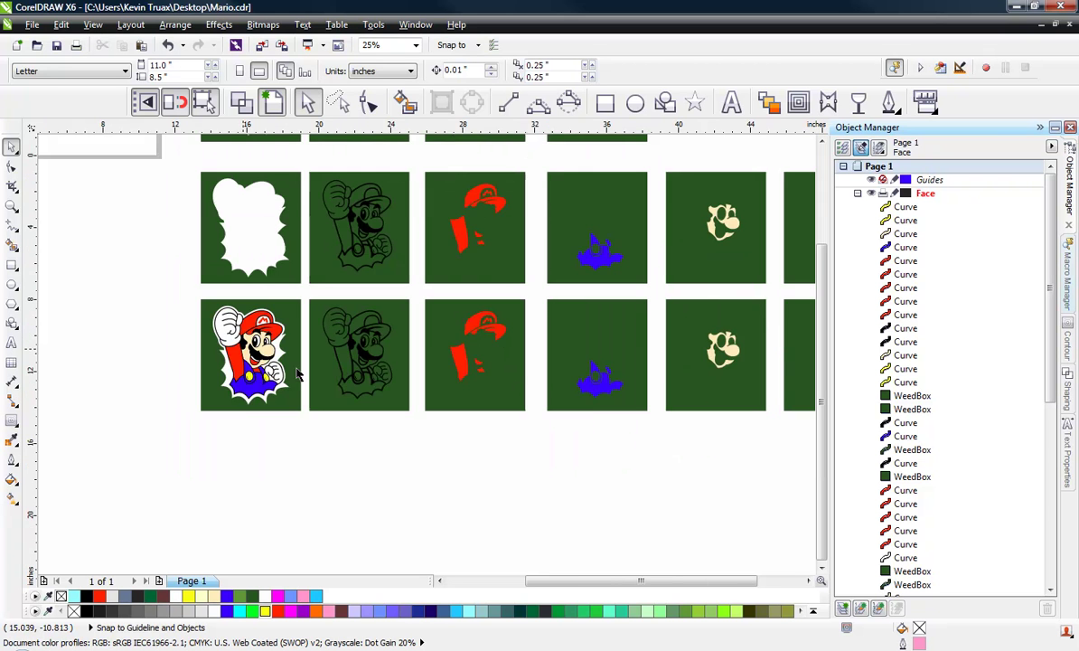
scroll(311, 411, "down", 1)
scroll(473, 376, "up", 1)
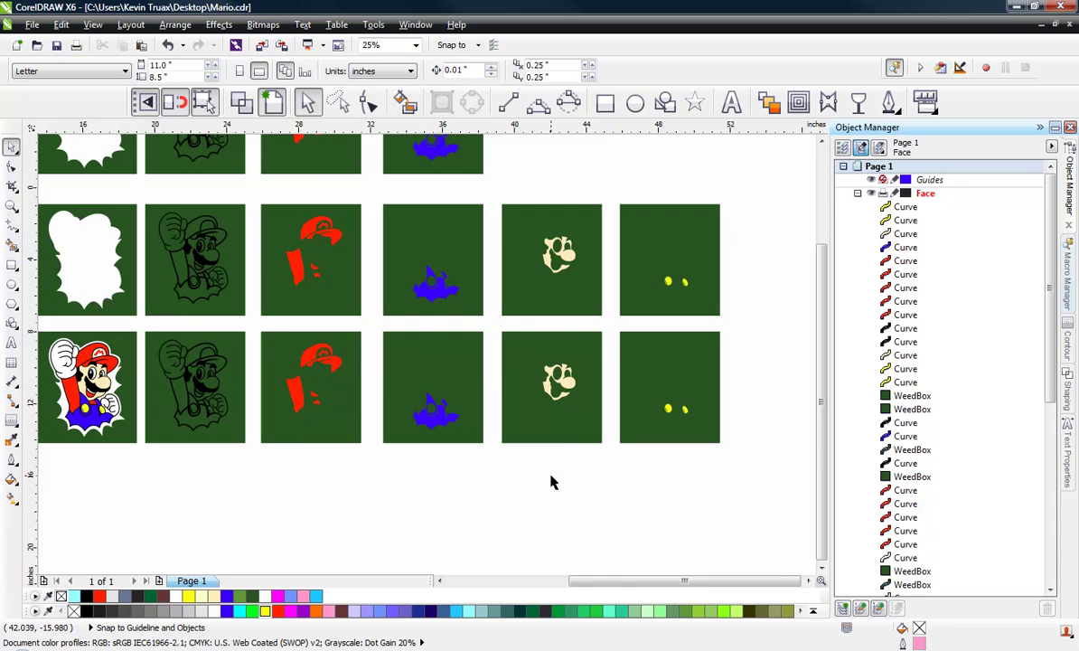
scroll(551, 482, "down", 1)
scroll(488, 475, "up", 1)
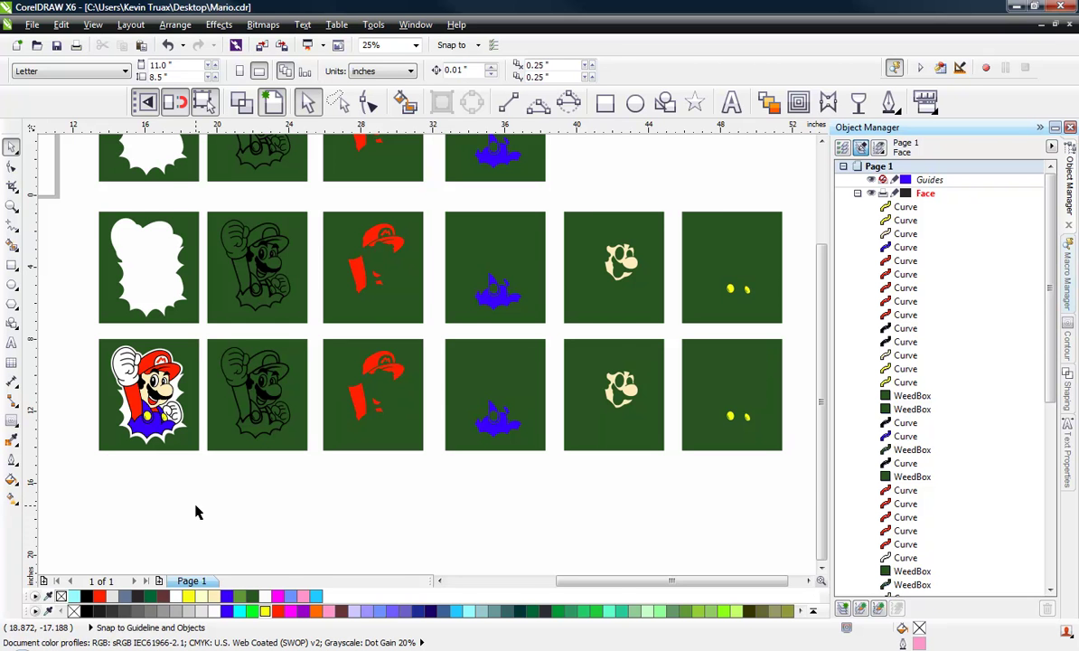
scroll(103, 382, "up", 4)
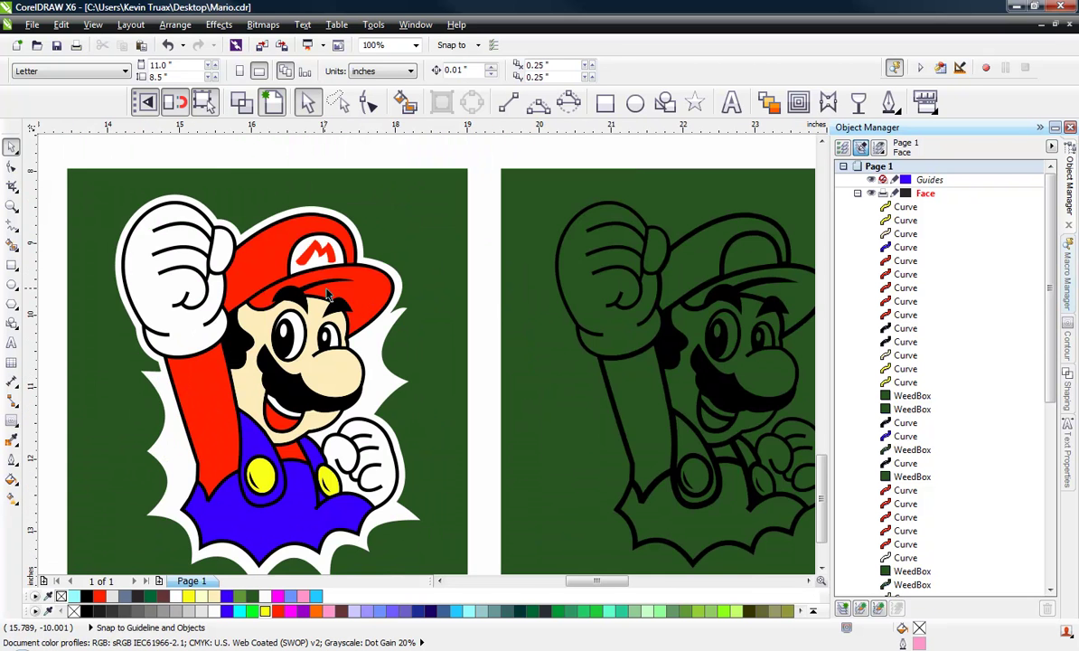
scroll(328, 295, "down", 2)
scroll(250, 303, "up", 2)
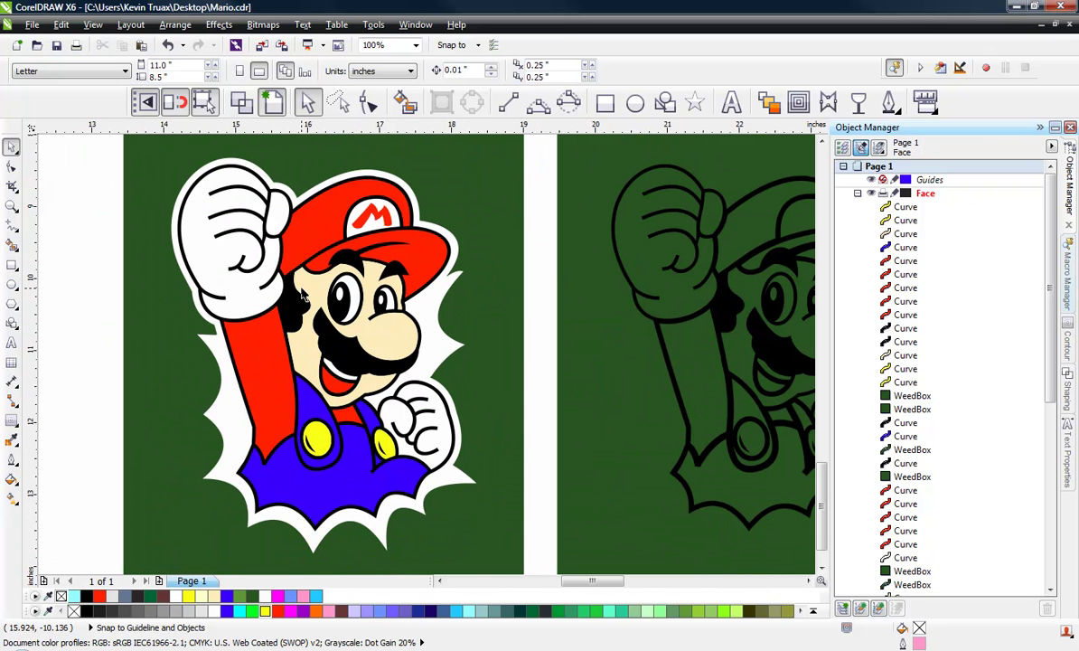